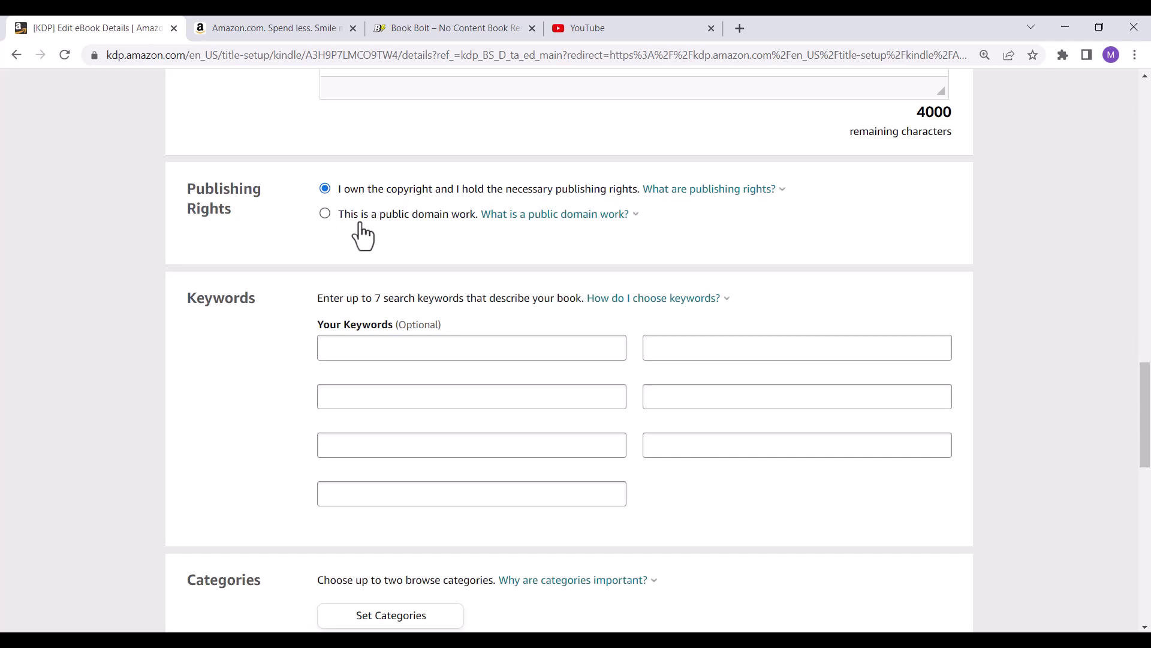
Step: Look up Amazon's store search suggestions for COOKING to gather keyword ideas for the book
scroll(383, 234, down, 1)
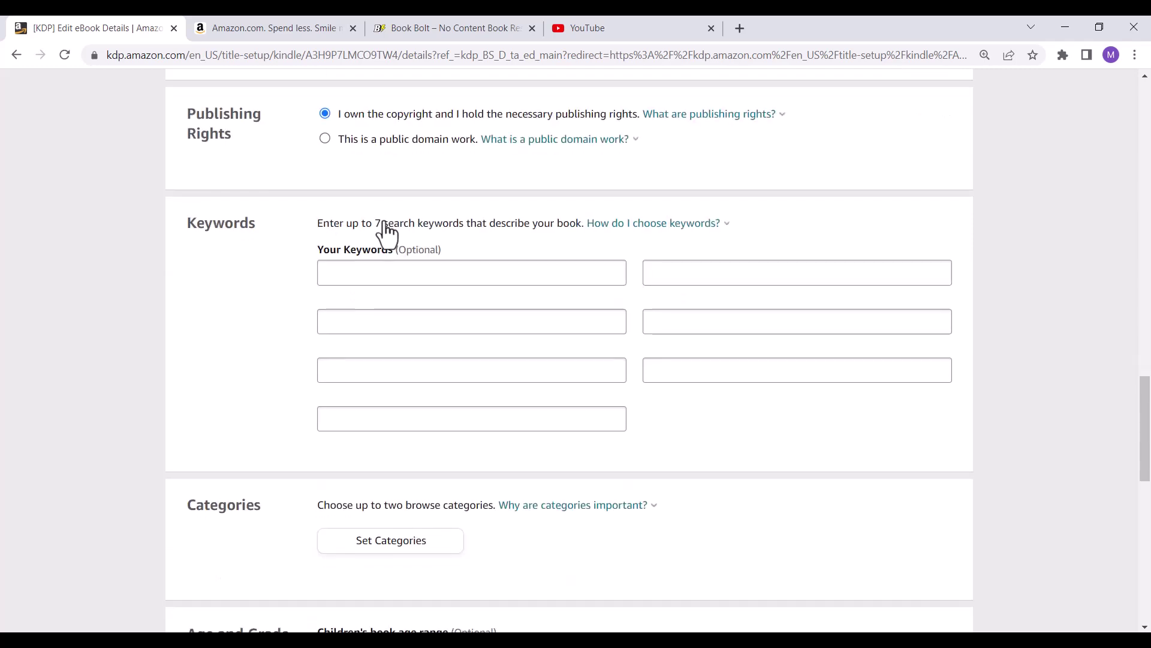
scroll(396, 233, down, 1)
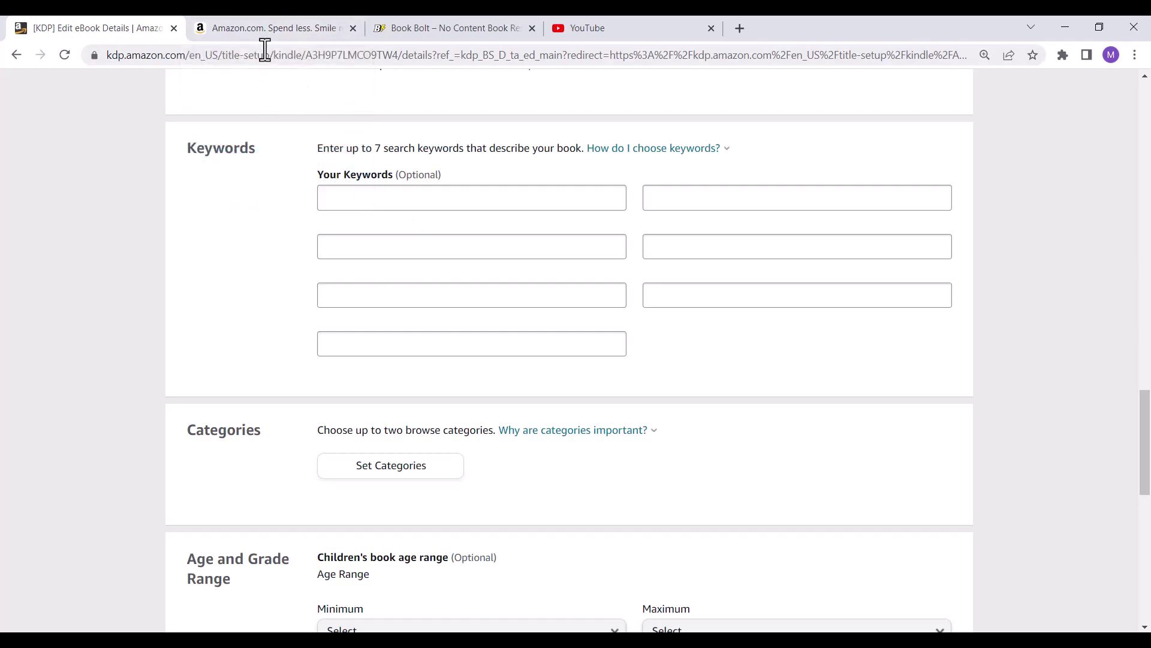
click(270, 29)
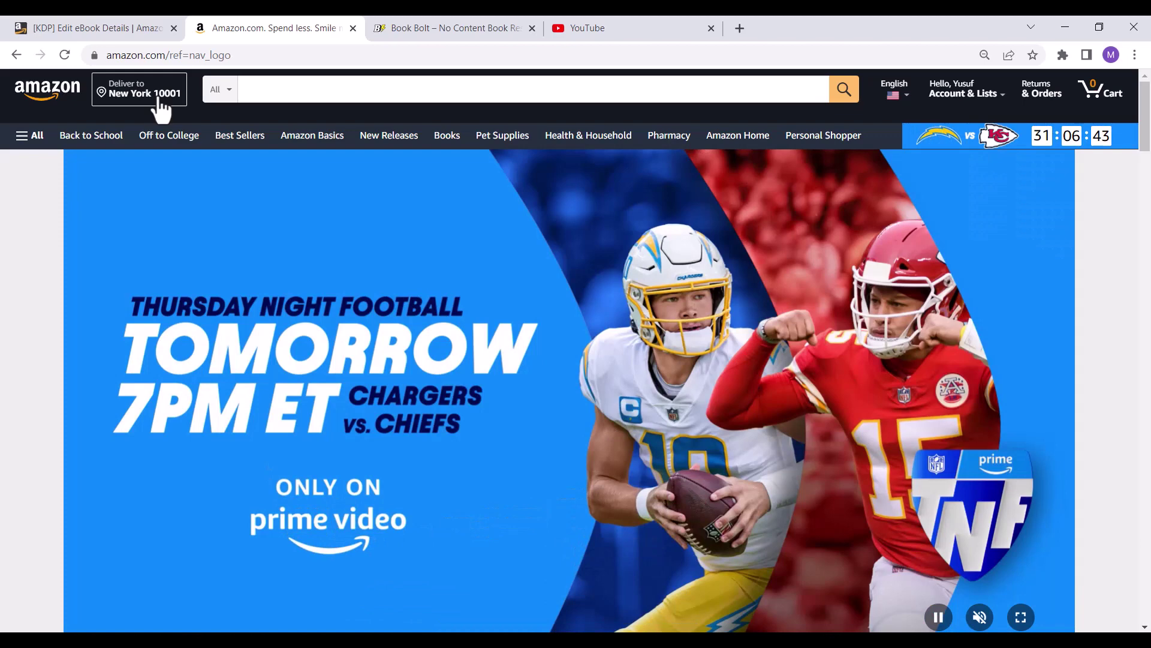
click(306, 95)
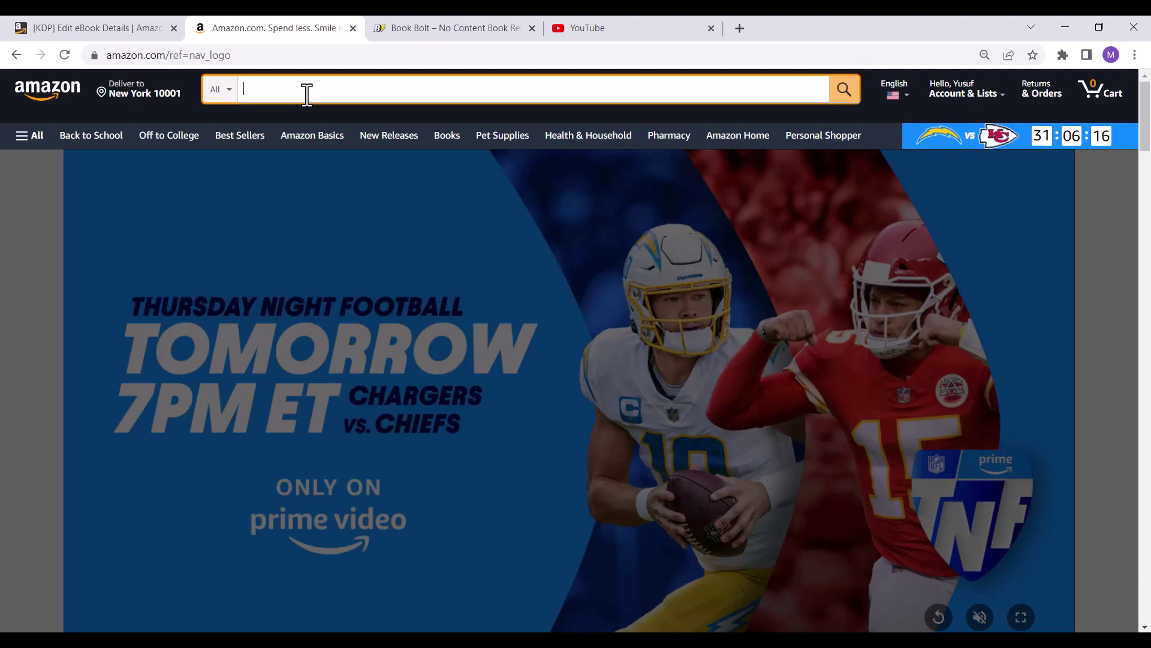
text(COOKING)
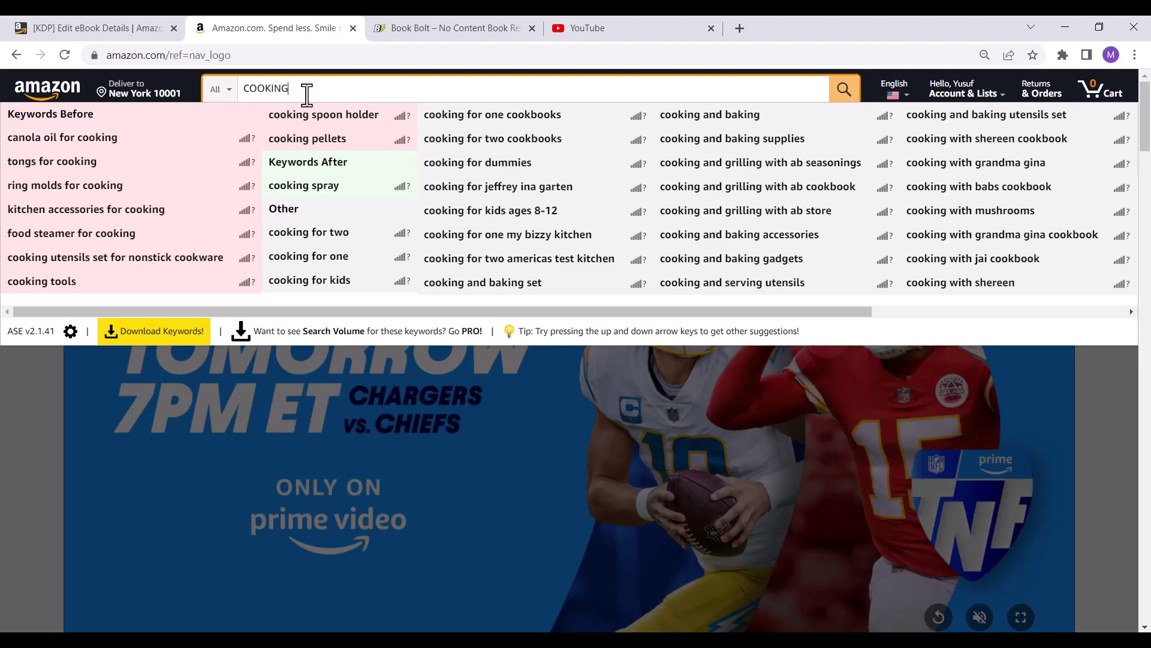
Step: Enter the KDP keywords cooking and grilling, cooking for kids, and cooking and baking, and look up Amazon's suggestions for how to cook
click(90, 29)
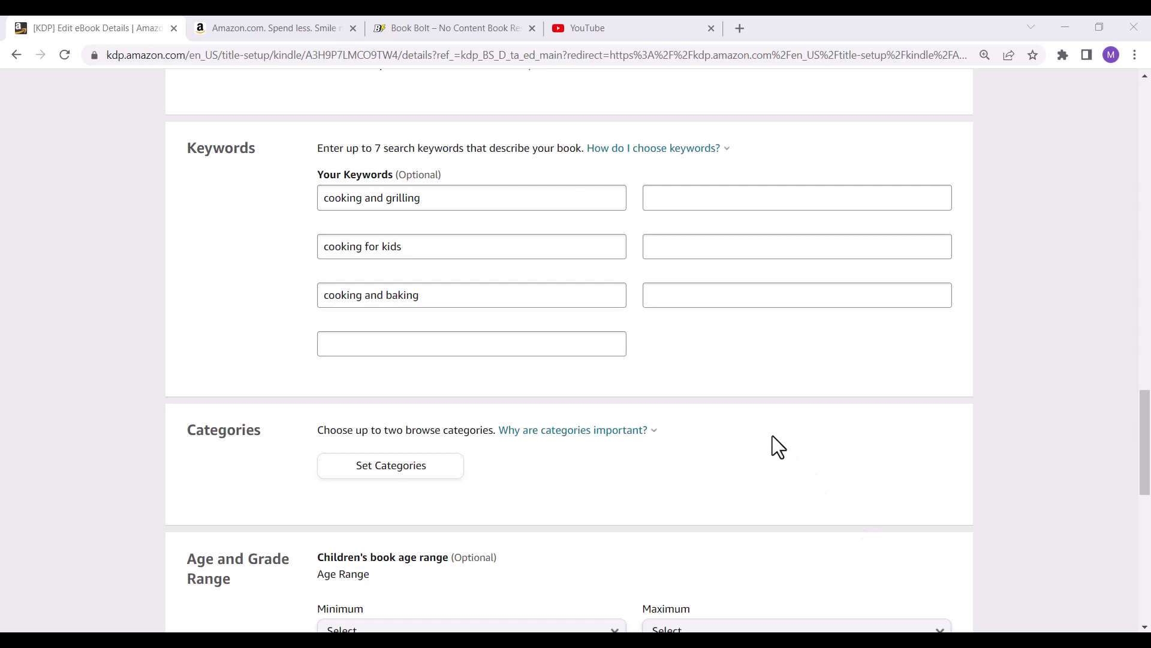
click(273, 29)
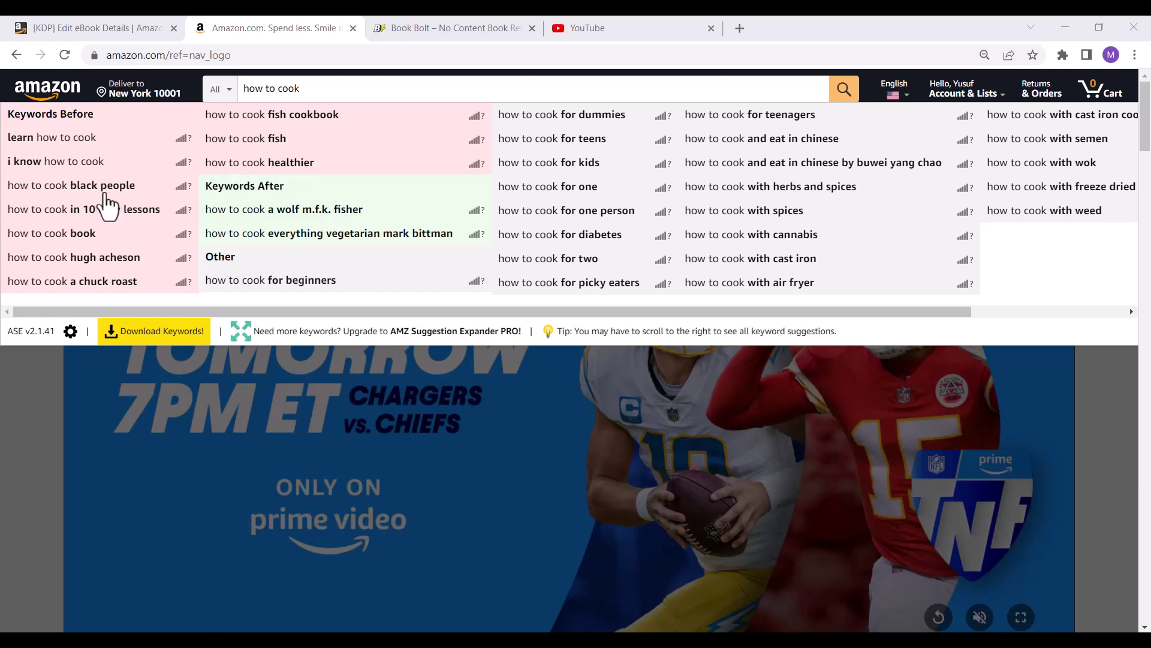
click(115, 22)
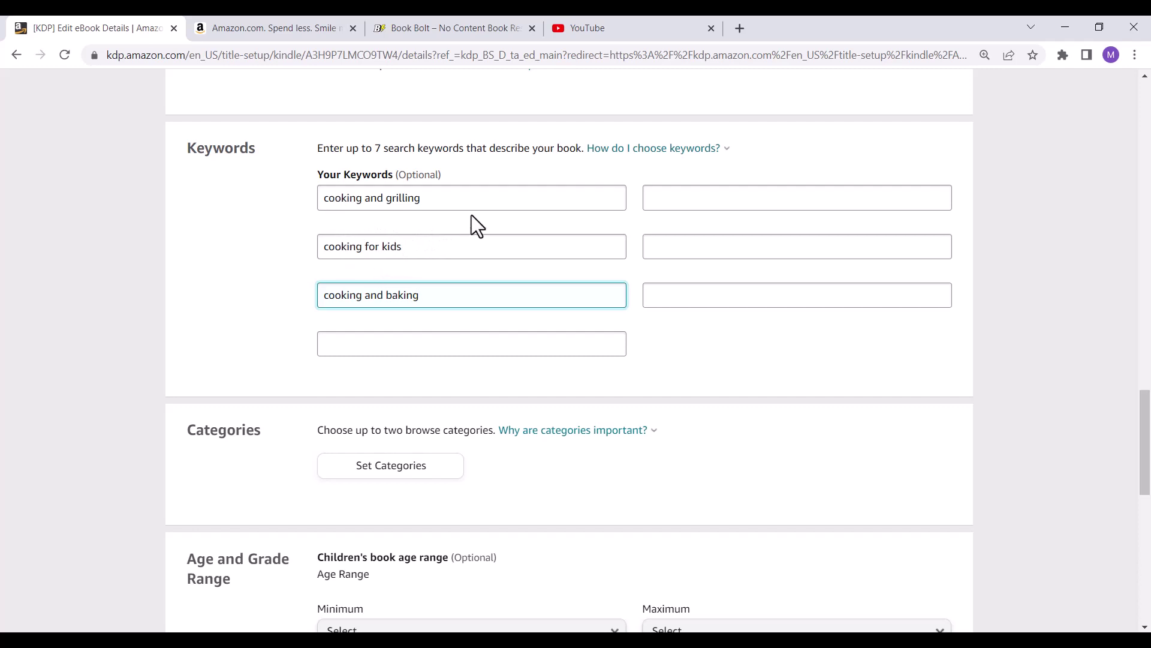
Step: Add "learn how to" before the grilling keyword and "i know how" before the kids keyword
click(327, 197)
text(learn how to)
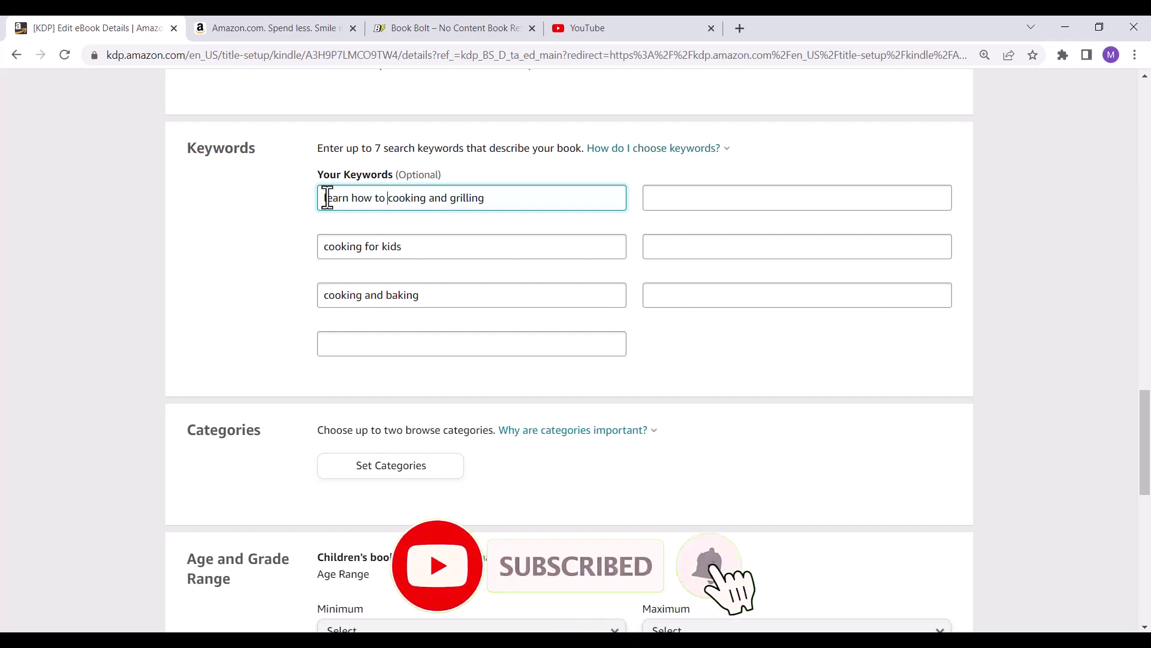
click(319, 249)
text(i know how)
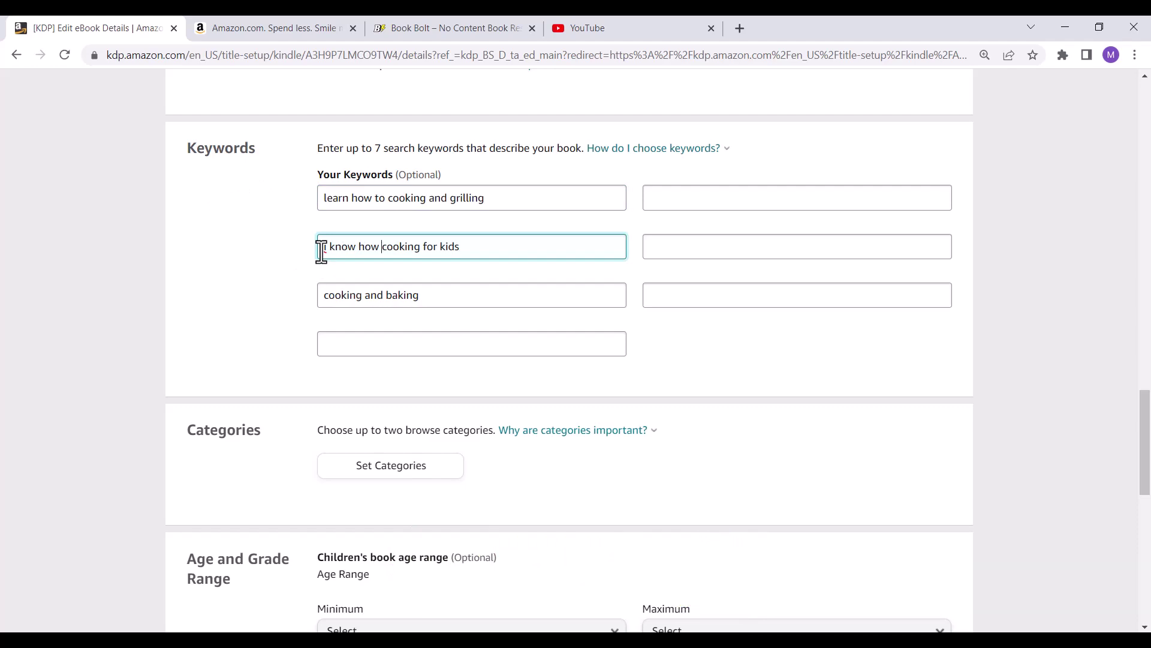
Step: Consult Amazon's how to cook suggestions and add "10 easy lessons" at the start of the grilling keyword
click(239, 27)
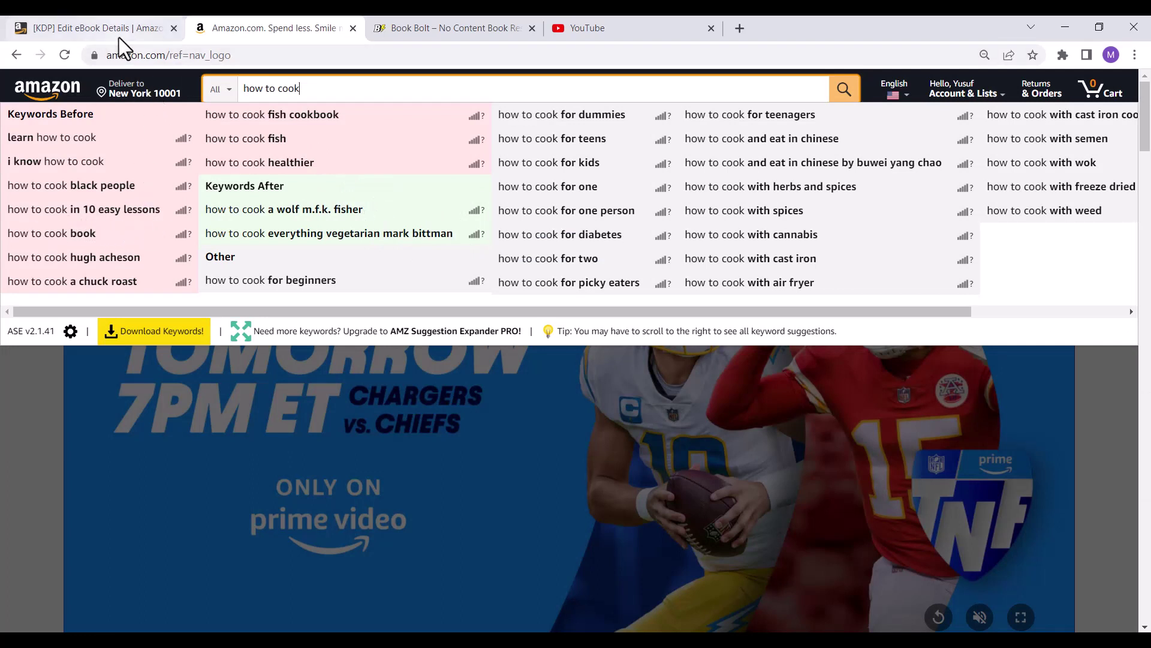
click(109, 20)
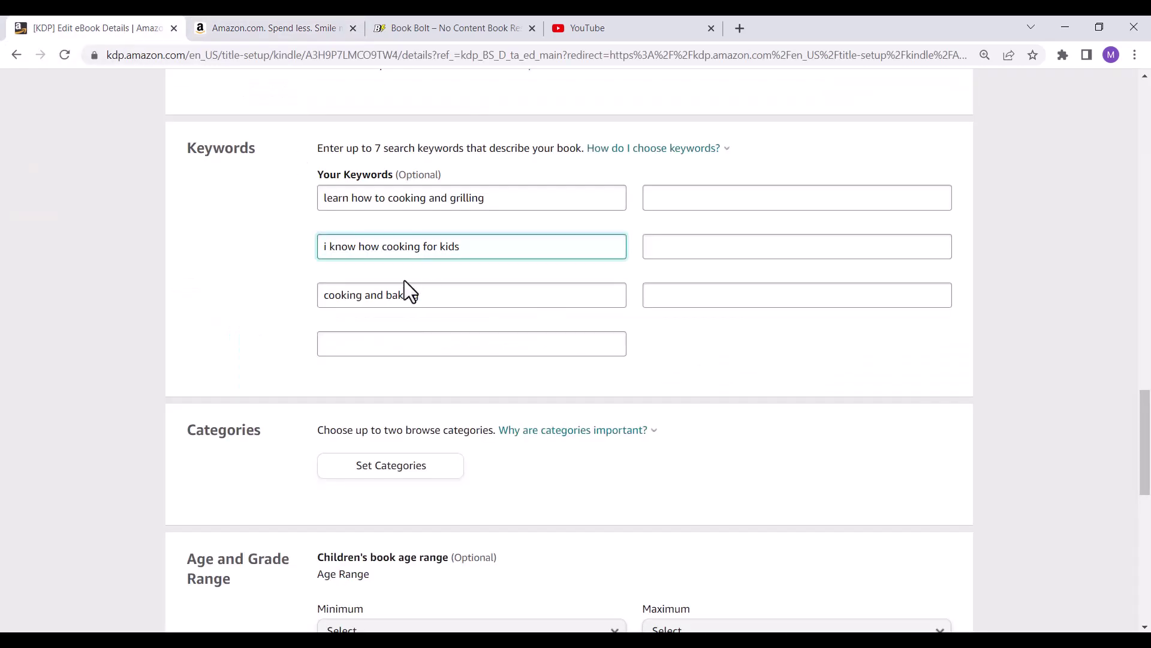
click(325, 201)
text(10 easy lessons)
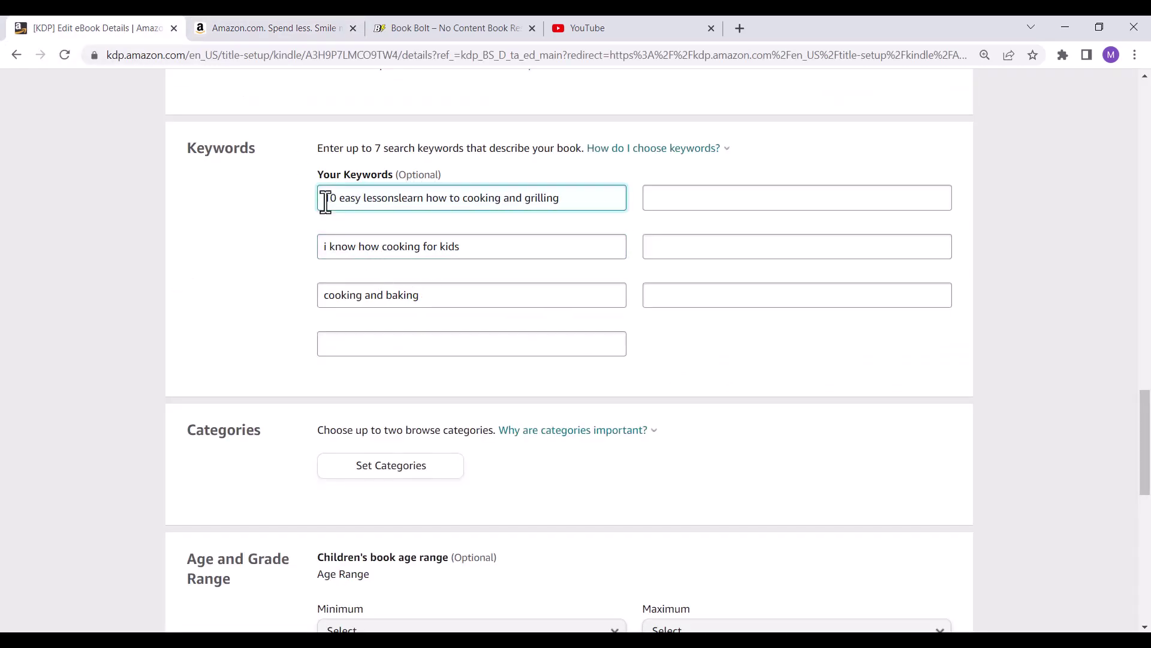
text( t)
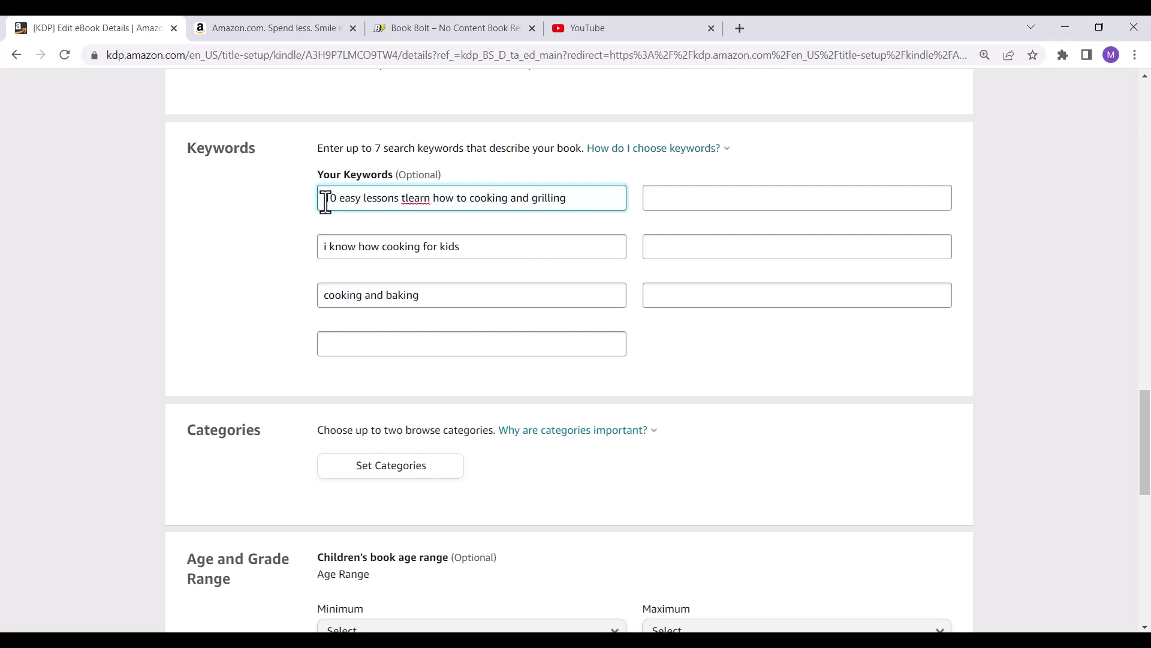
key(BackSpace)
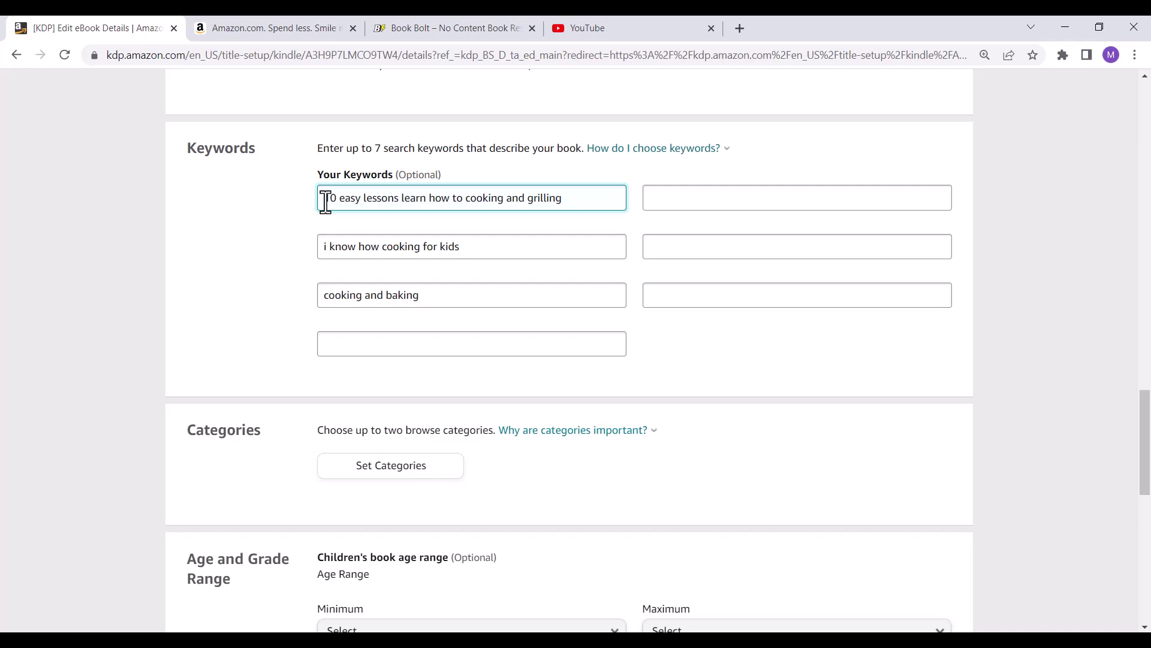
Step: Consult the Amazon suggestions again and append "fish" to the kids keyword in KDP
click(252, 28)
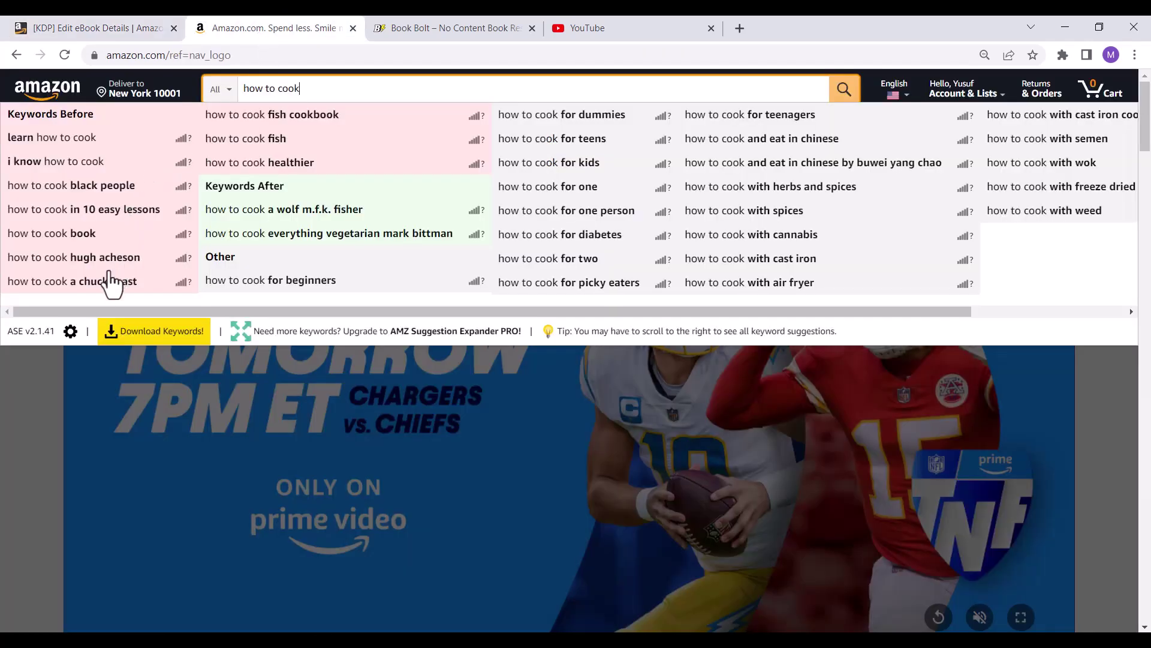
click(126, 34)
click(509, 253)
Step: Using the Amazon suggestions, enter "teens beginners diabetes" as a fourth keyword and append "one two" to the kids keyword
click(311, 26)
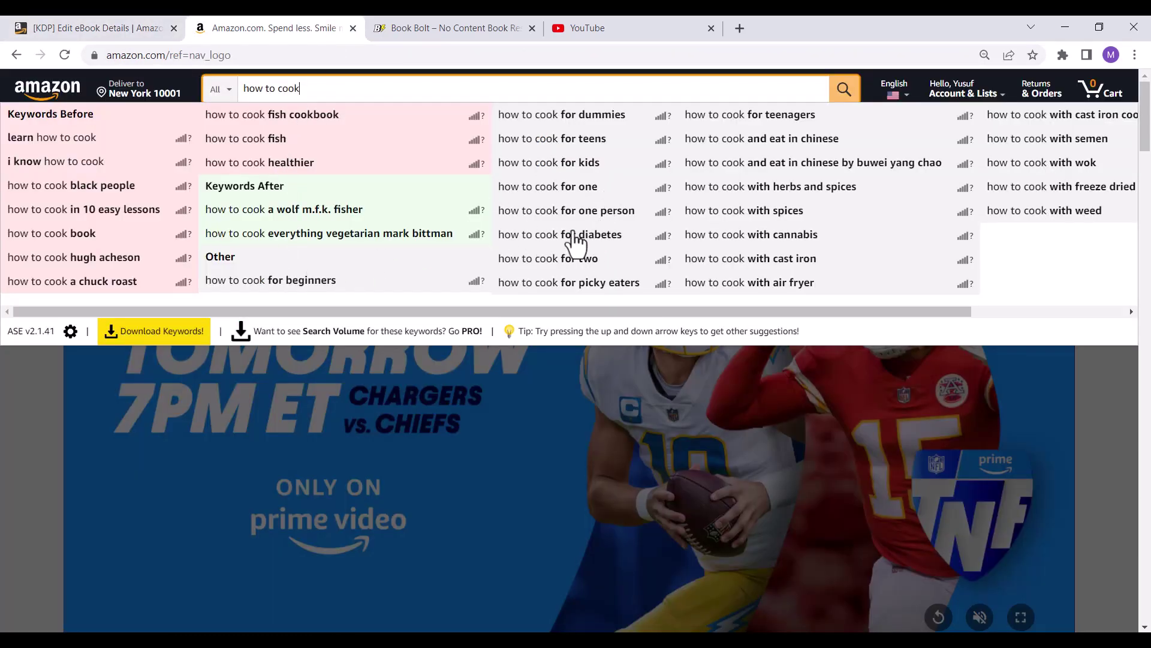
click(116, 20)
click(671, 206)
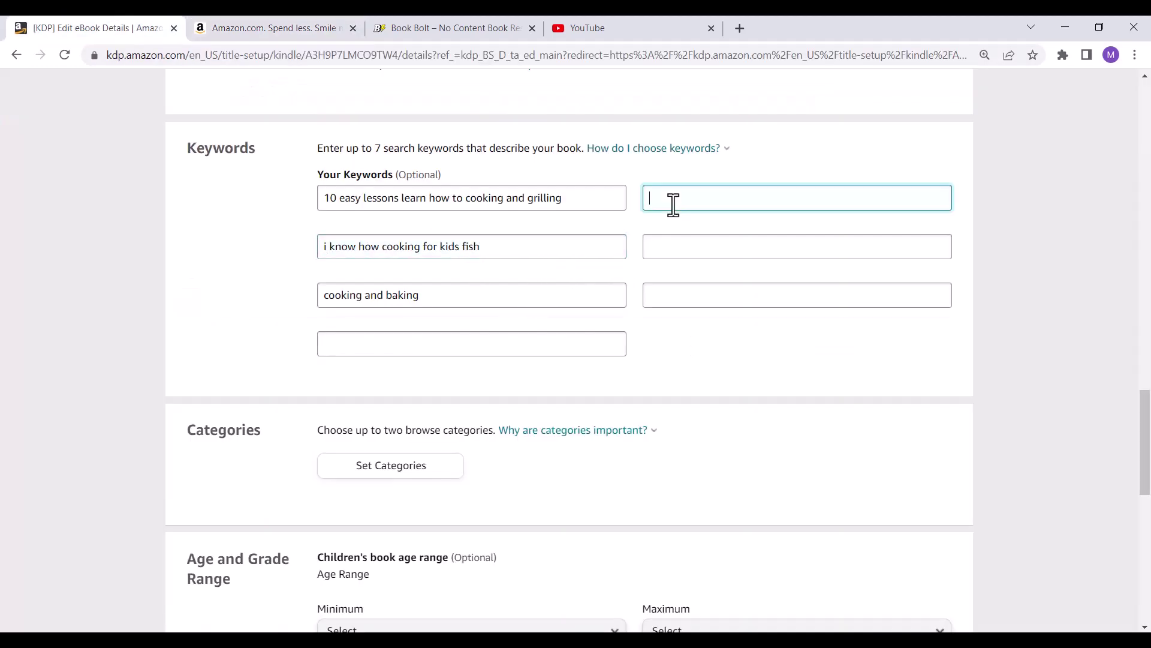
text(teen beginners diabete)
text(s)
click(575, 240)
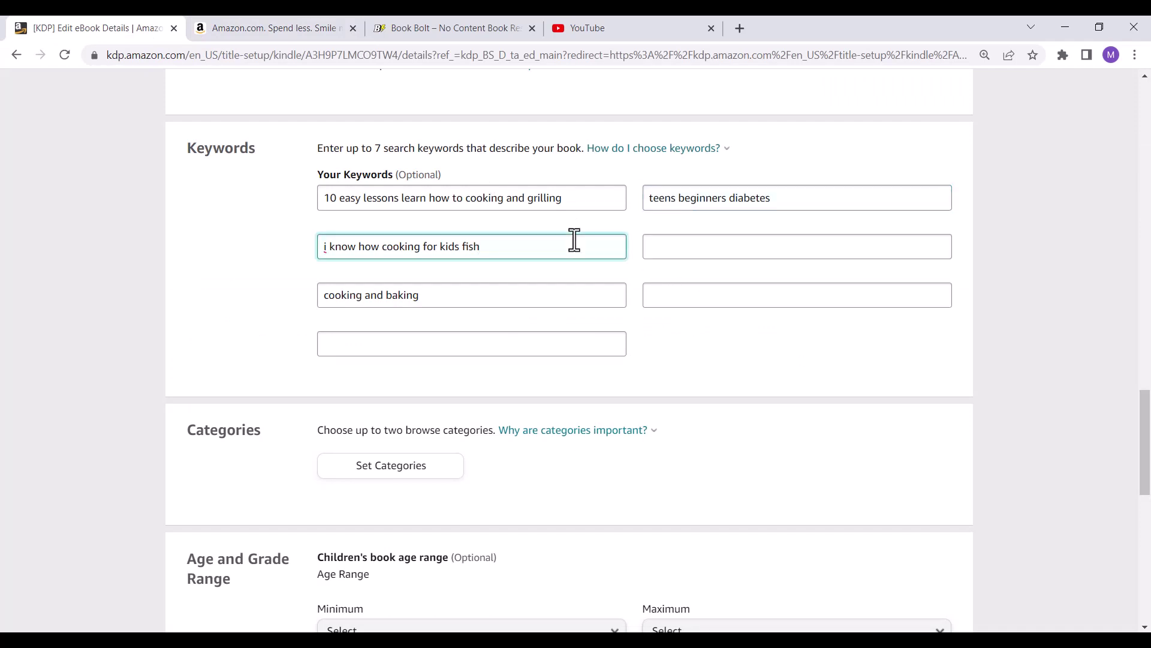
text(one two)
Step: Check the Amazon suggestions and enter "how to cook everything vegetarian and vegan" in the empty keyword field beside the kids keyword
click(265, 33)
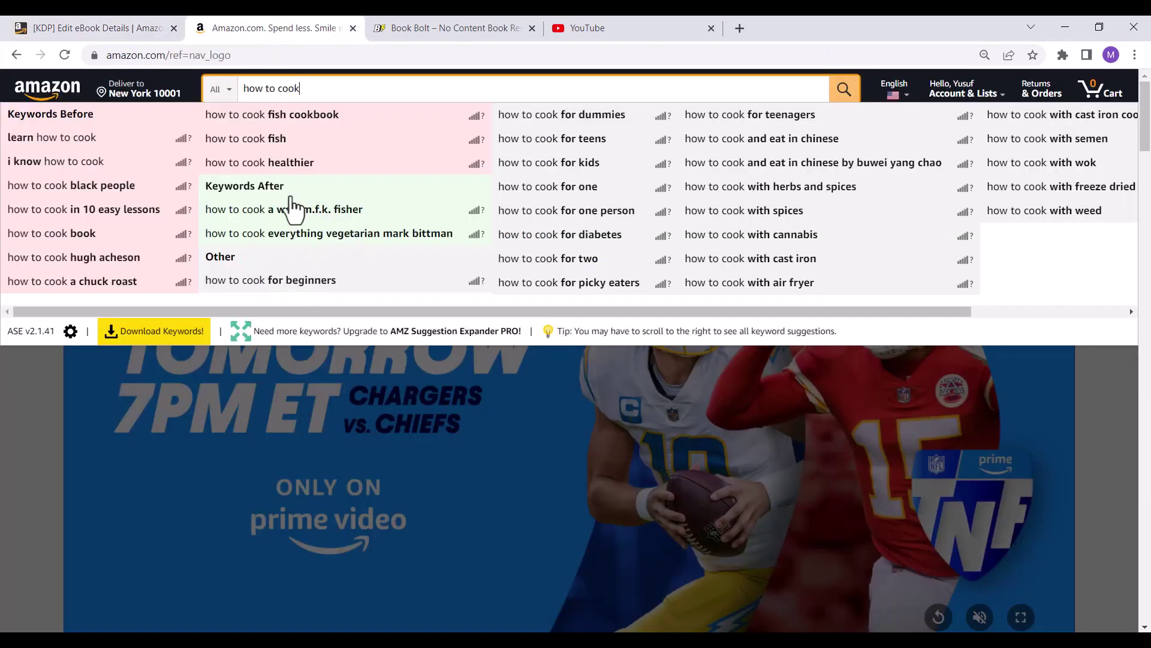
click(139, 33)
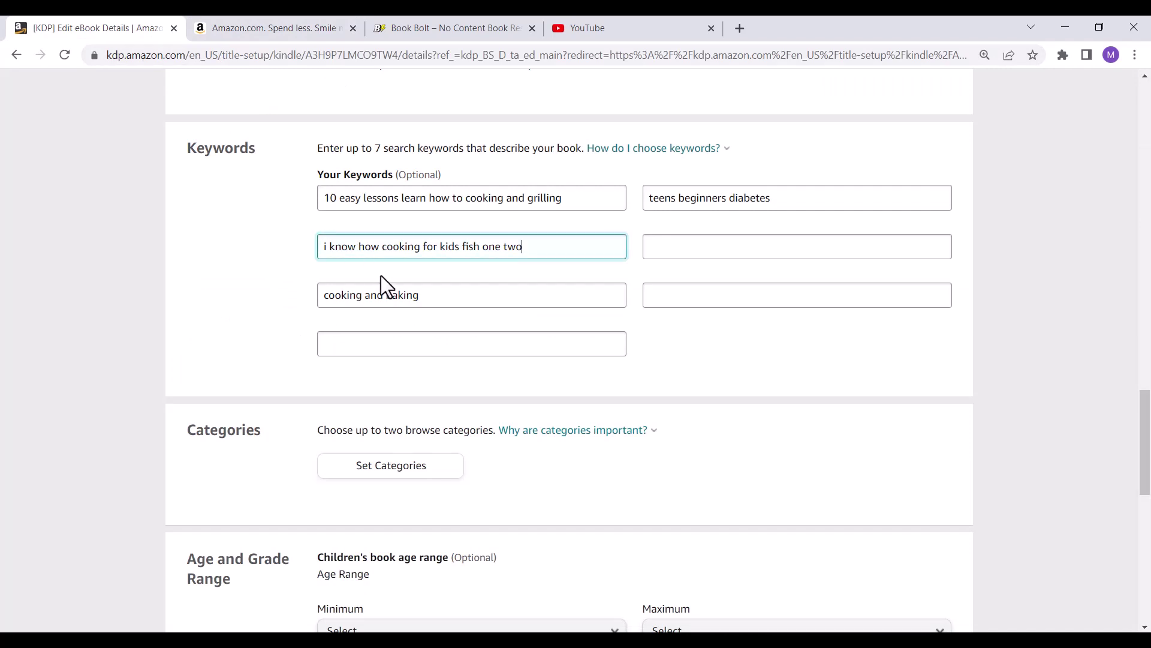
click(682, 256)
text(how to cook ever)
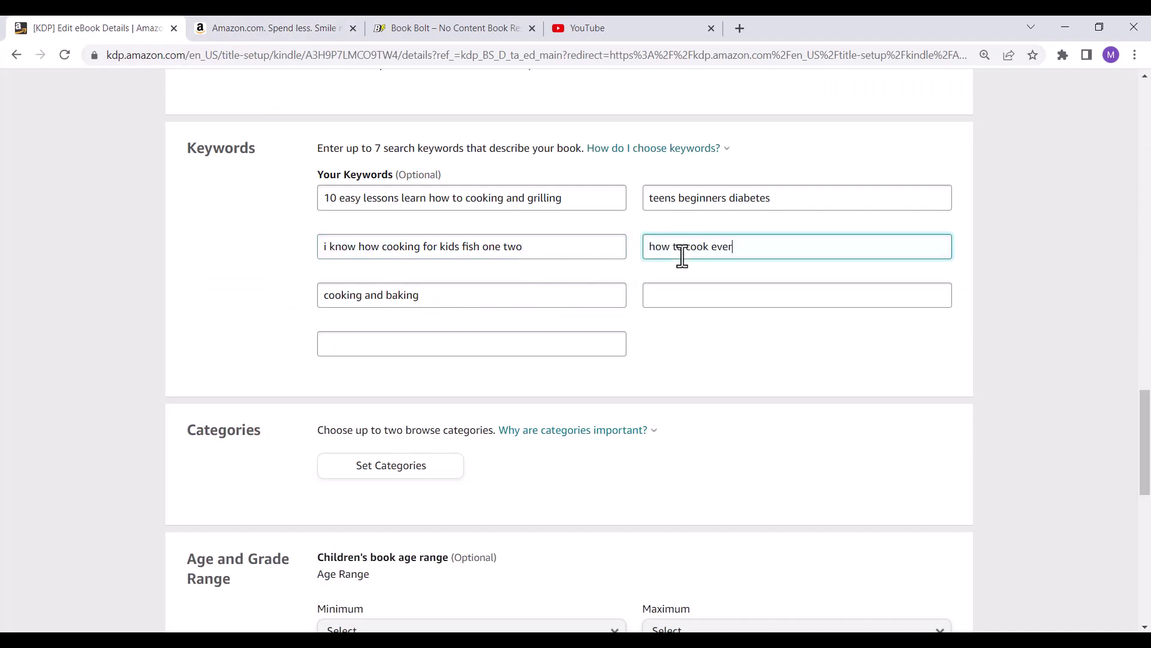
text(ything vegetarian and vegan)
Step: Append "asian dishes chines meals" to the teens beginners diabetes keyword
click(809, 207)
text(asian d)
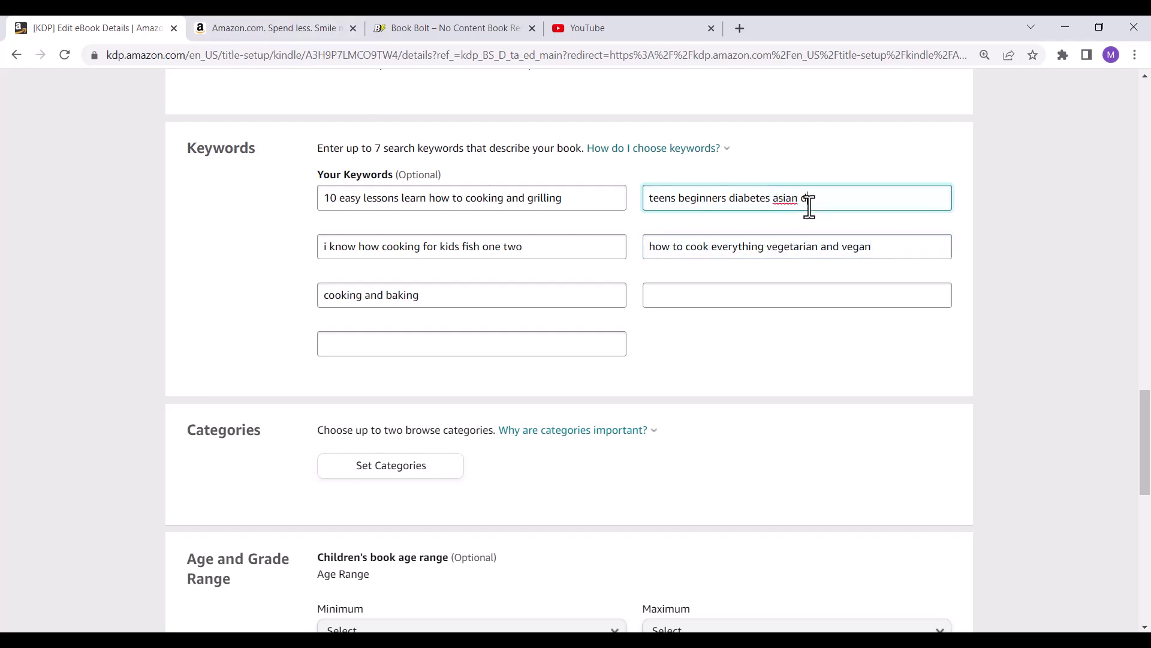
text(ishes chn)
key(BackSpace)
text(ines meals)
Step: Consult the Amazon suggestions and append "herbs and spices cannabis" to the cooking and baking keyword
click(284, 24)
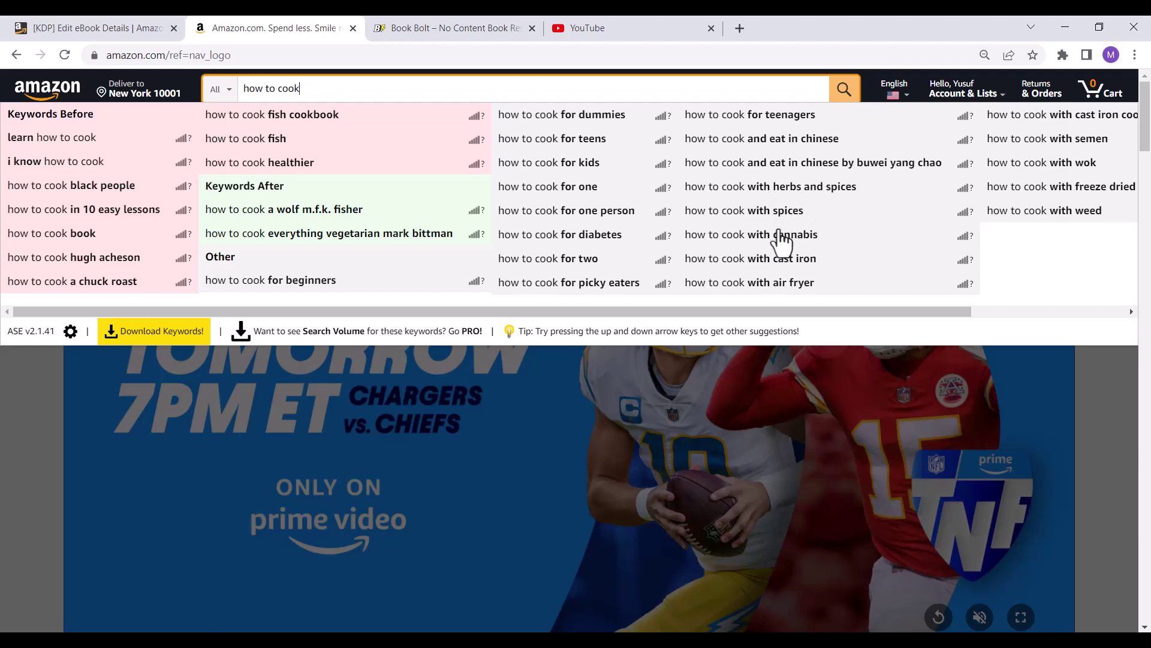
click(138, 27)
click(496, 296)
text(herbs and spi)
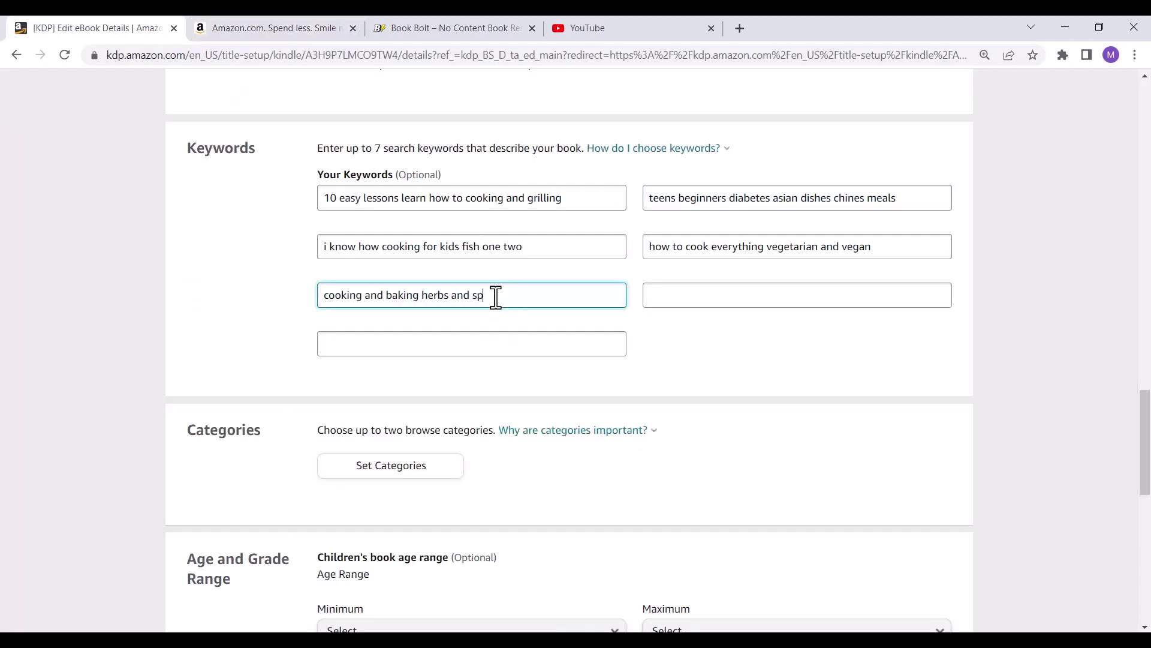
text(ces cannabis)
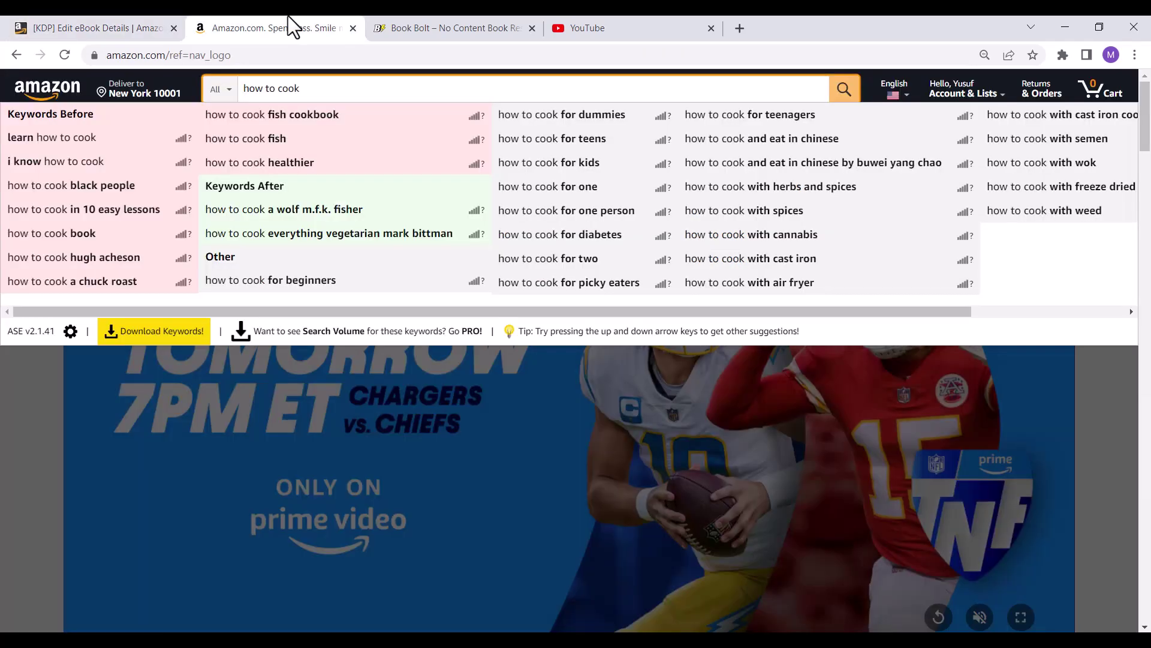
Step: Check the remaining how to cook suggestions on Amazon and append "weed" to the kids keyword
click(287, 17)
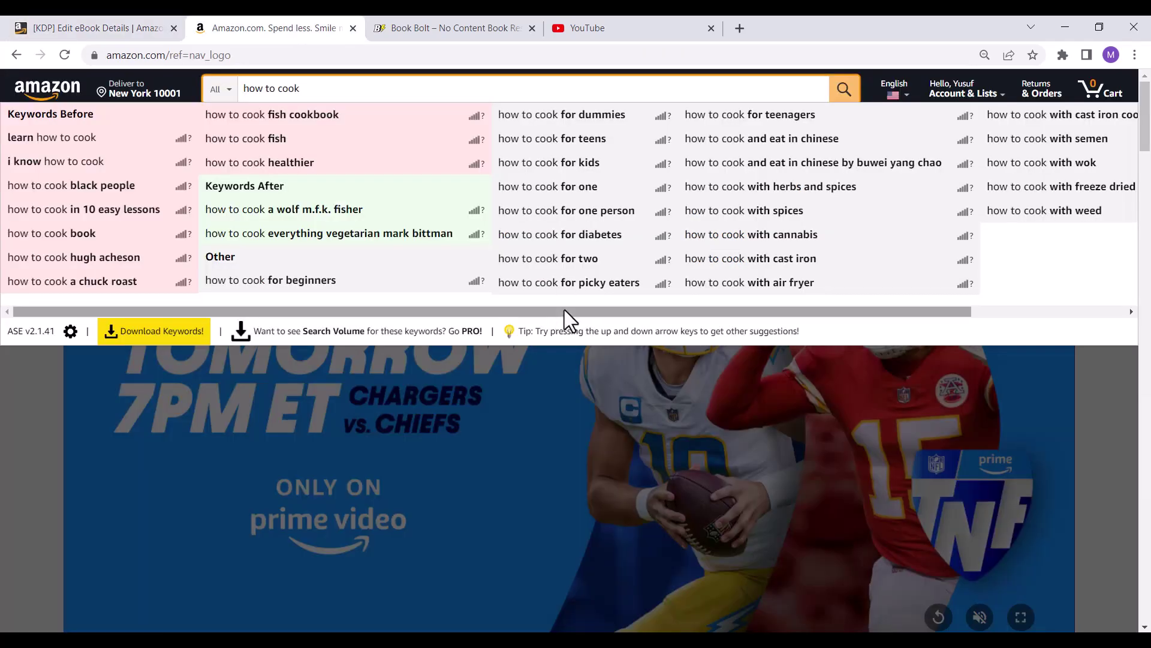
drag(563, 310, 794, 312)
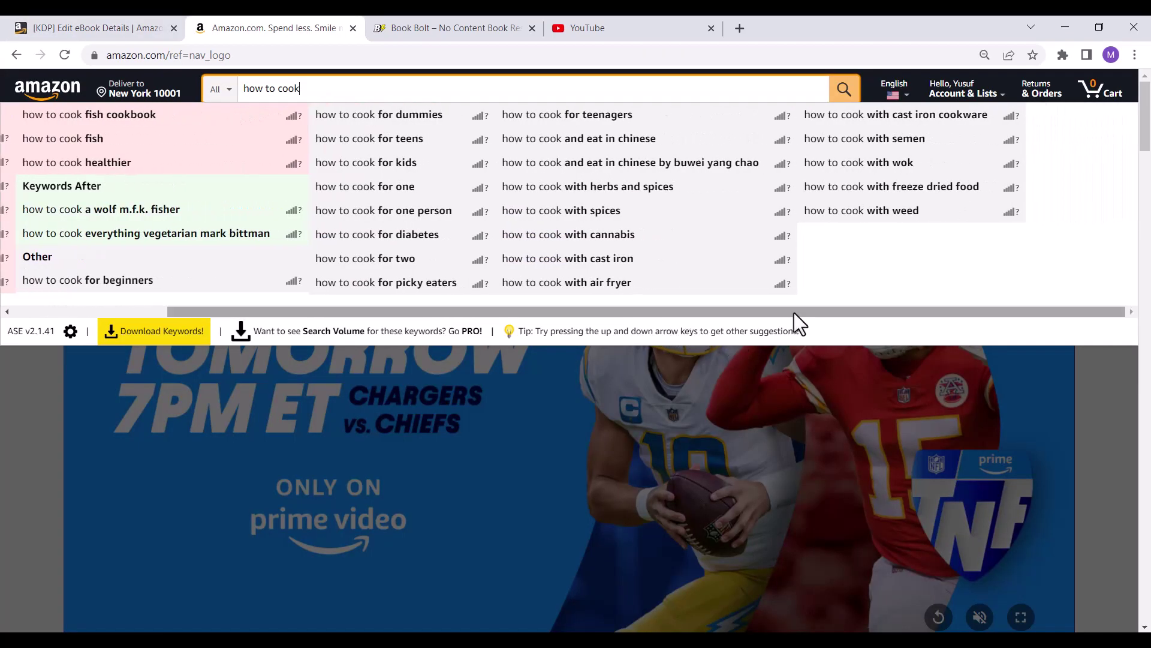
click(113, 28)
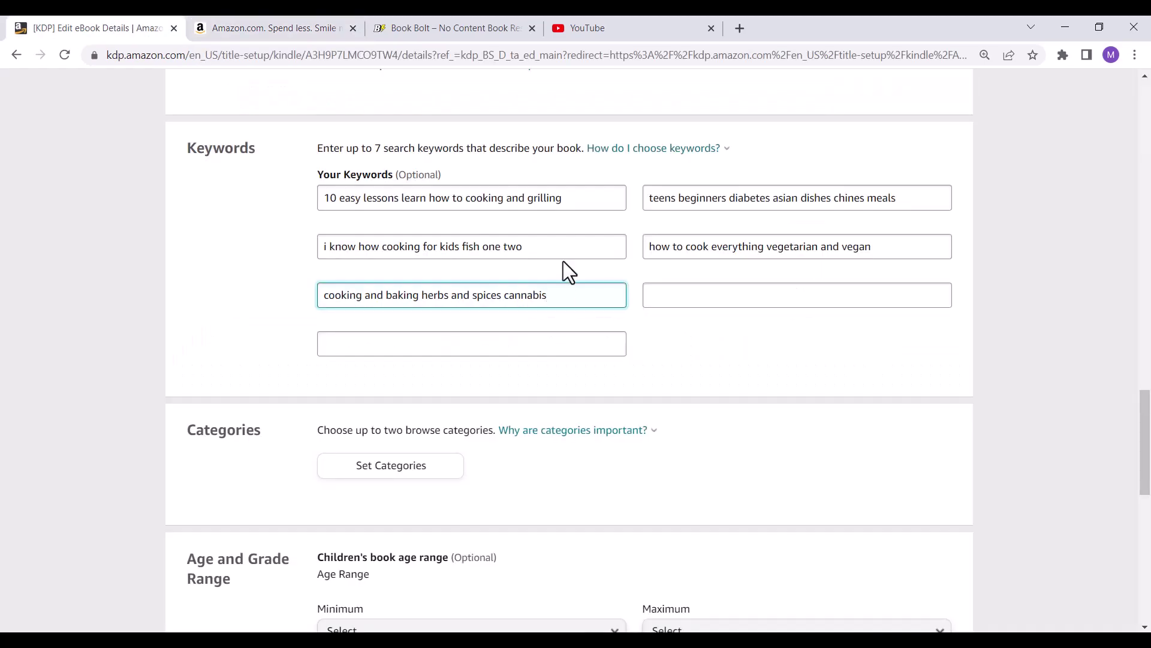
click(574, 249)
text(we)
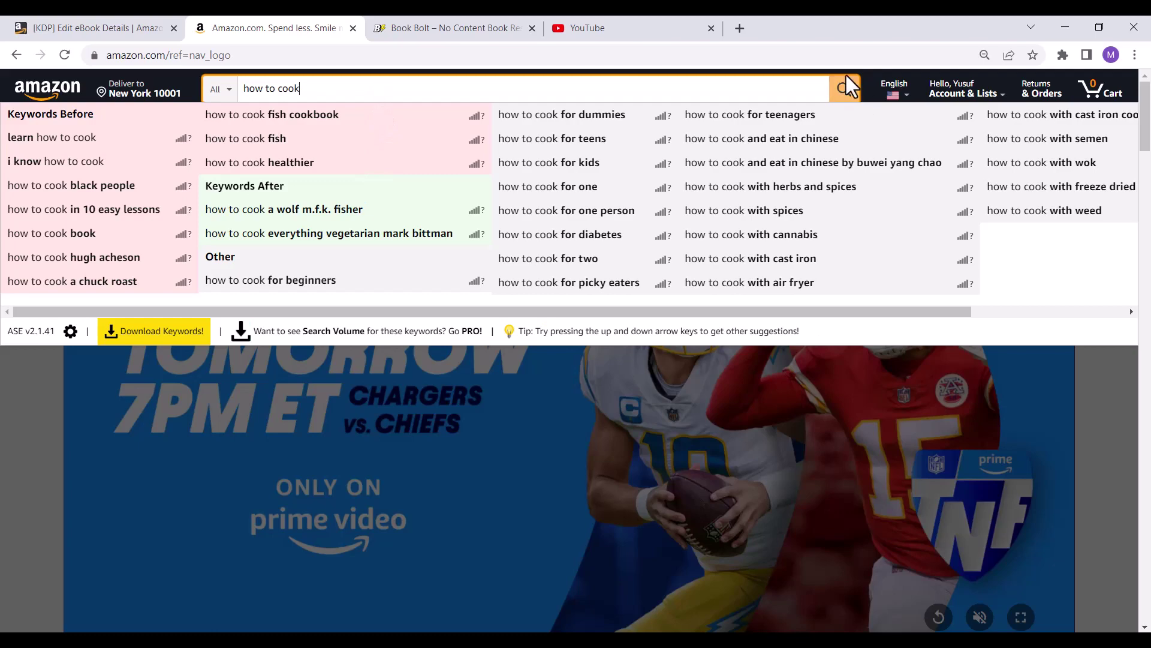
Step: Search Amazon for how to cook and examine the titles of the listed books
click(846, 92)
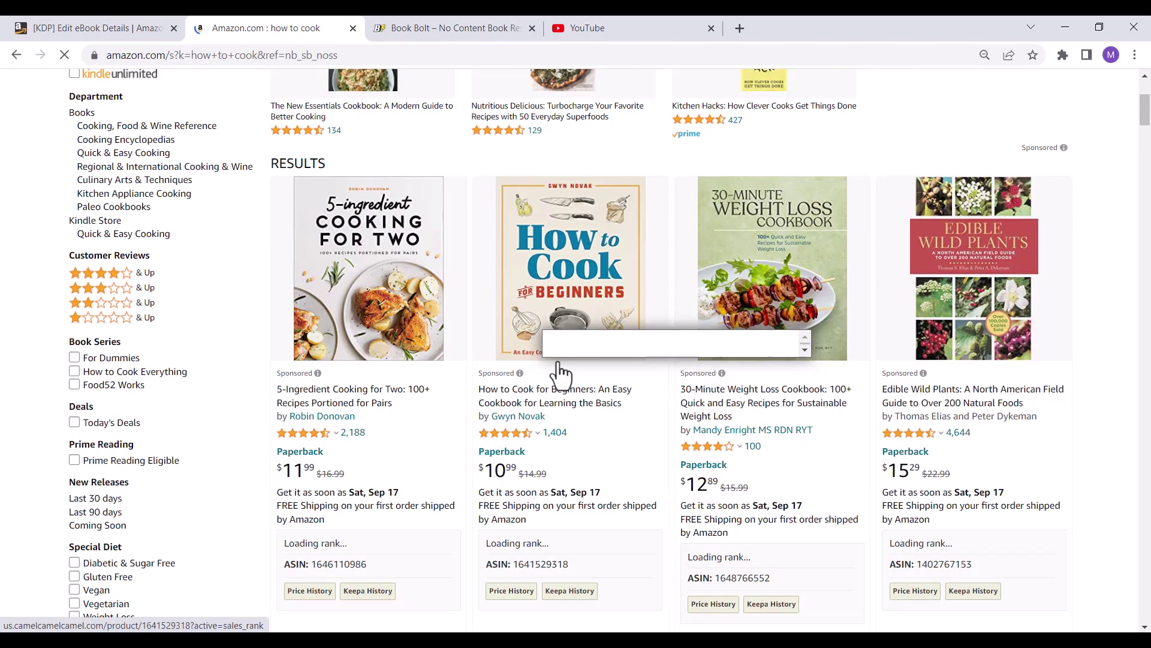
scroll(559, 366, down, 4)
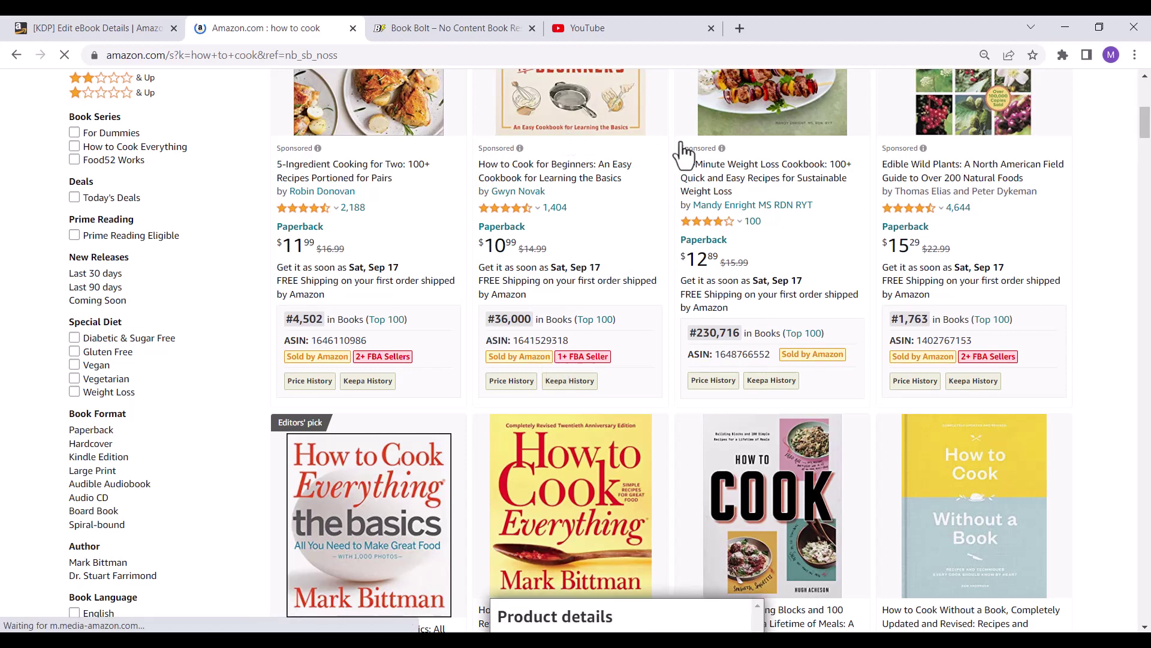
scroll(759, 236, down, 6)
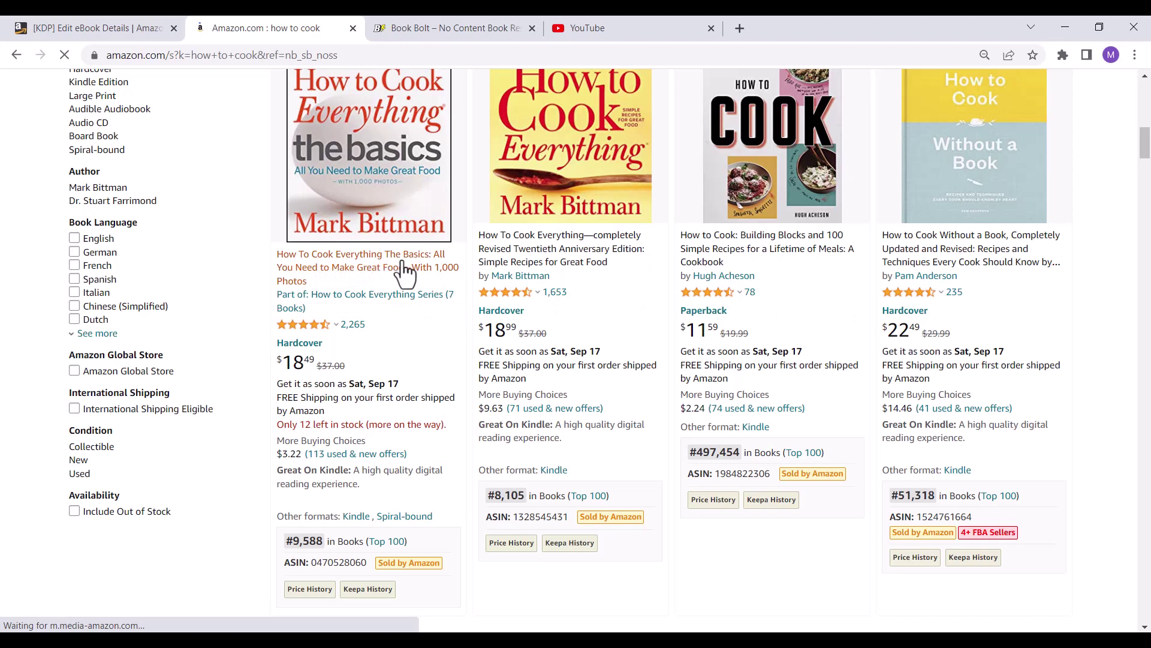
Step: Append "books" to the vegetarian and vegan keyword in the KDP book details
click(120, 29)
click(887, 255)
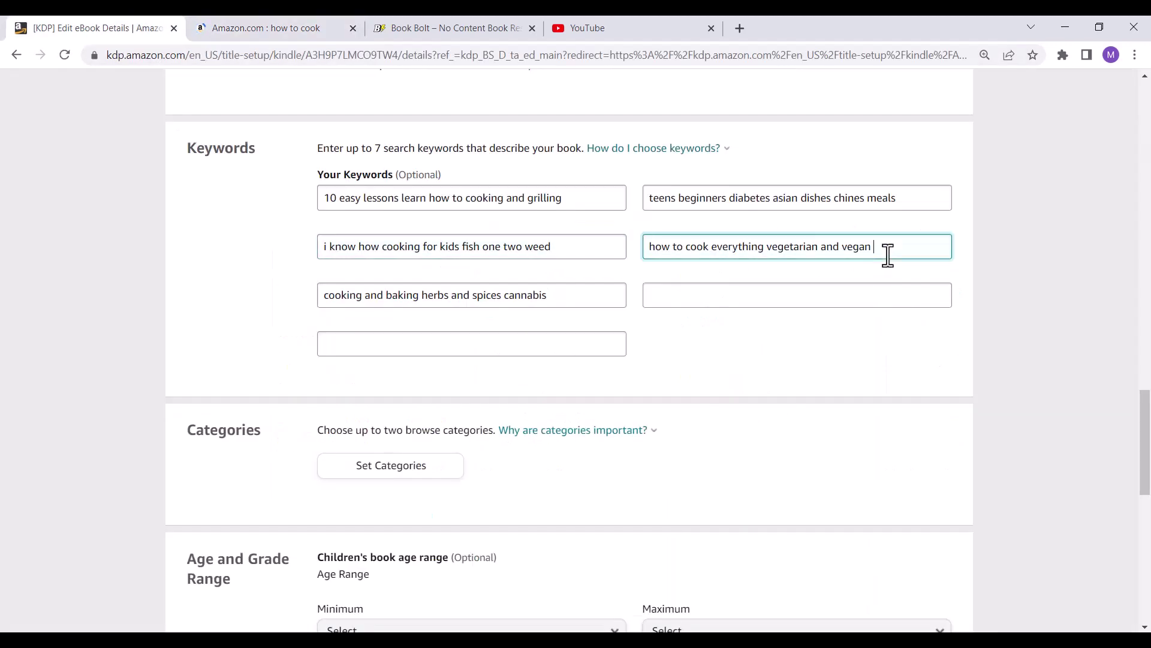
text(books)
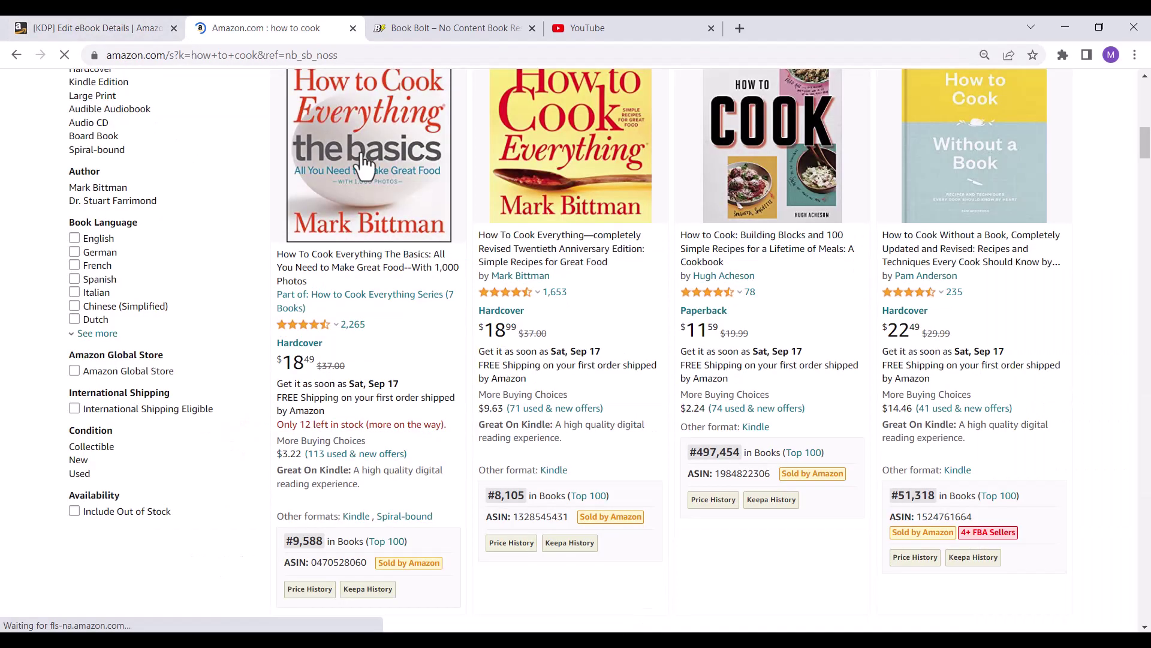
Step: Review more how to cook book titles on Amazon and enter "vegetable cooking" as the sixth KDP keyword
click(267, 29)
scroll(584, 450, down, 1)
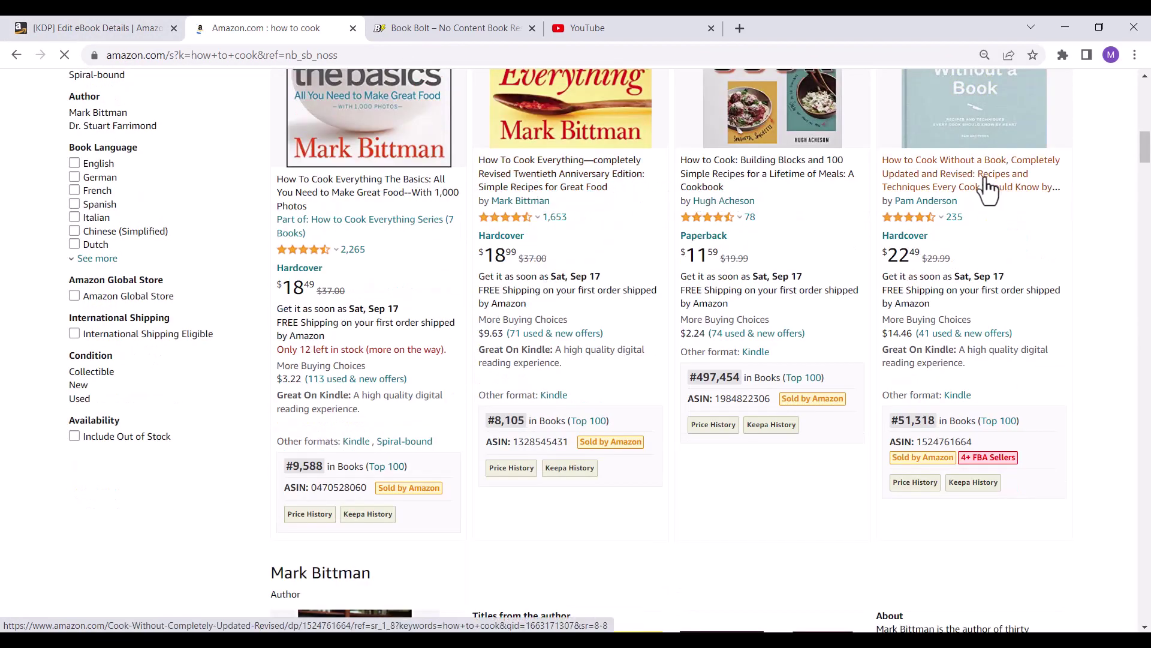
scroll(567, 288, down, 6)
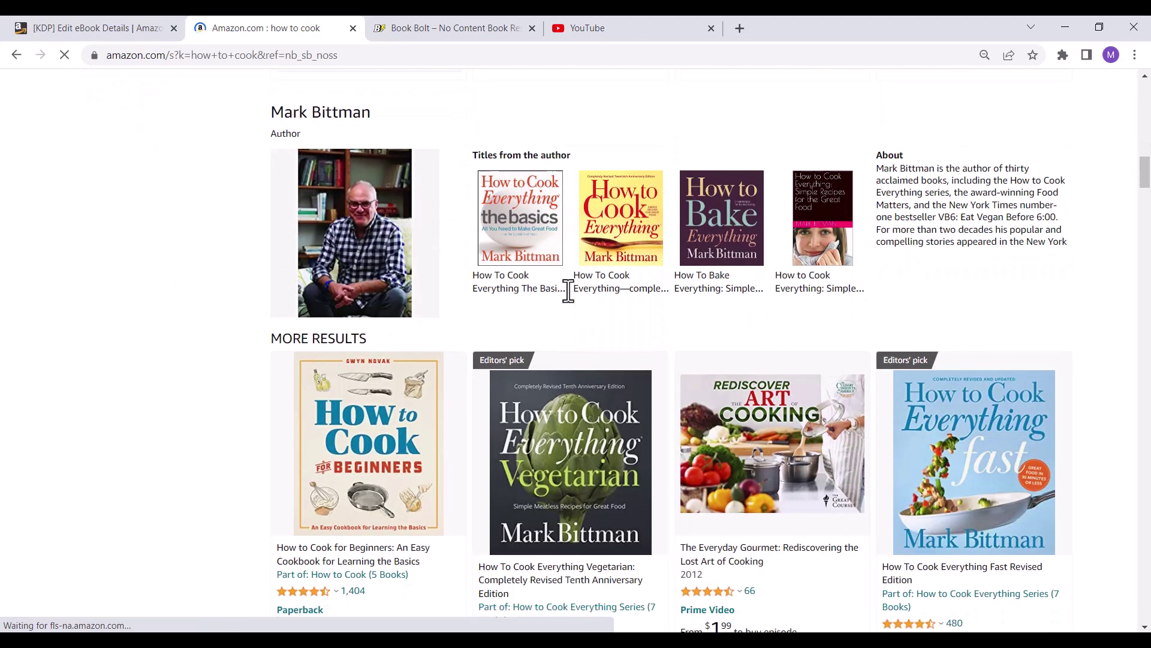
scroll(568, 292, down, 6)
scroll(445, 260, up, 1)
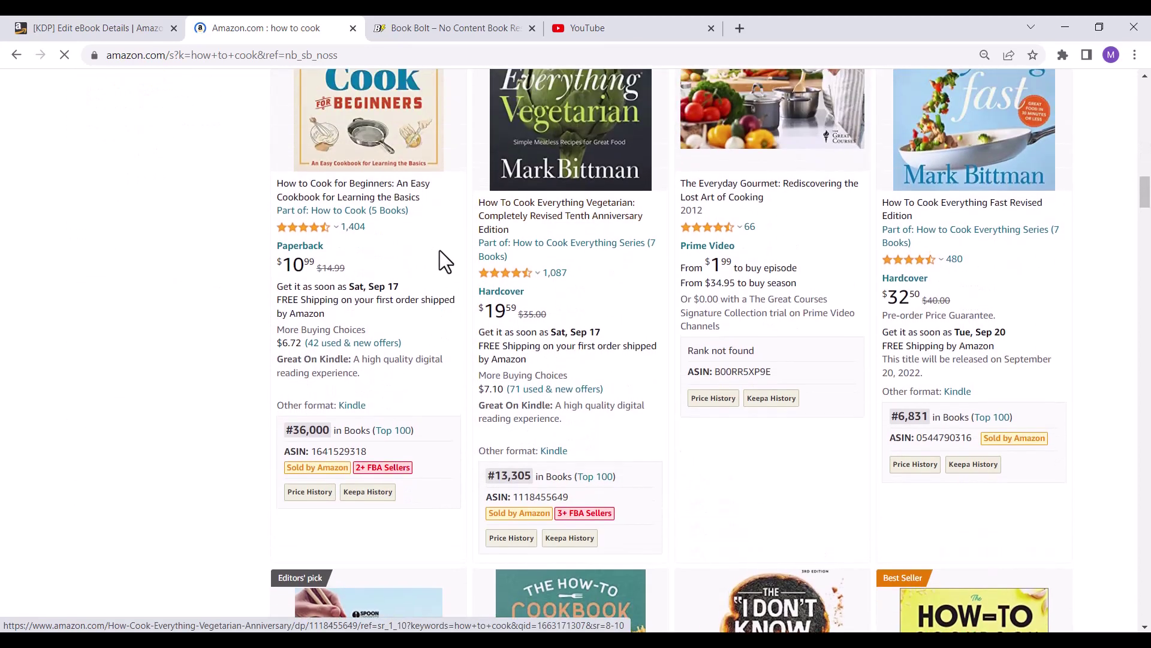
click(122, 26)
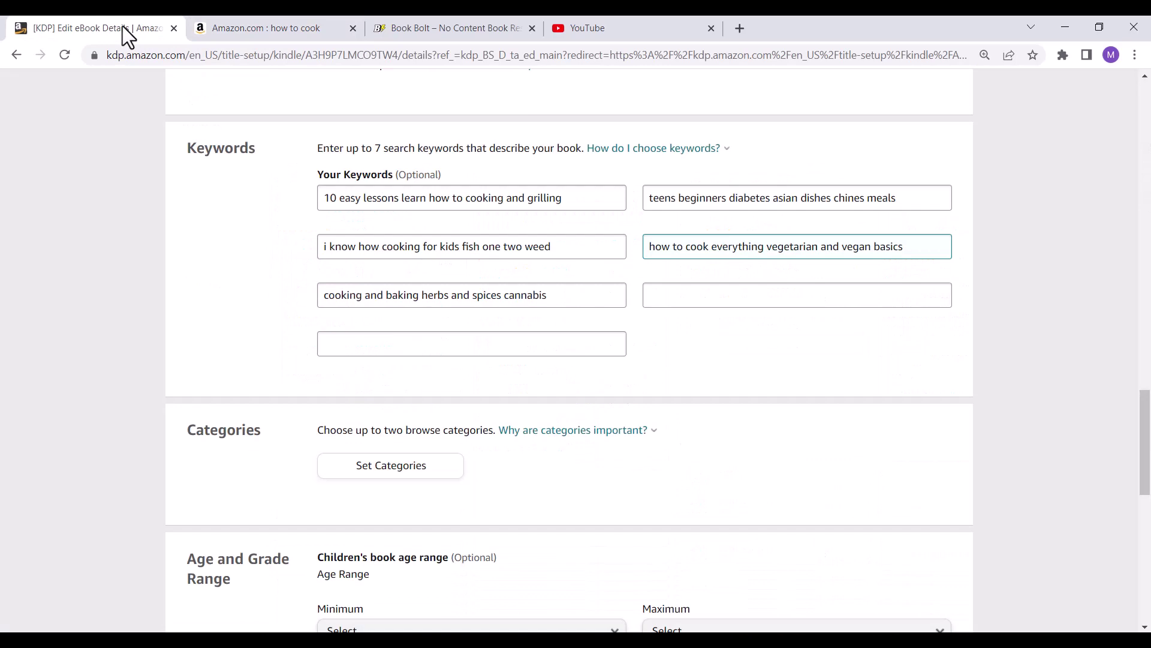
click(716, 298)
text(vegetable co)
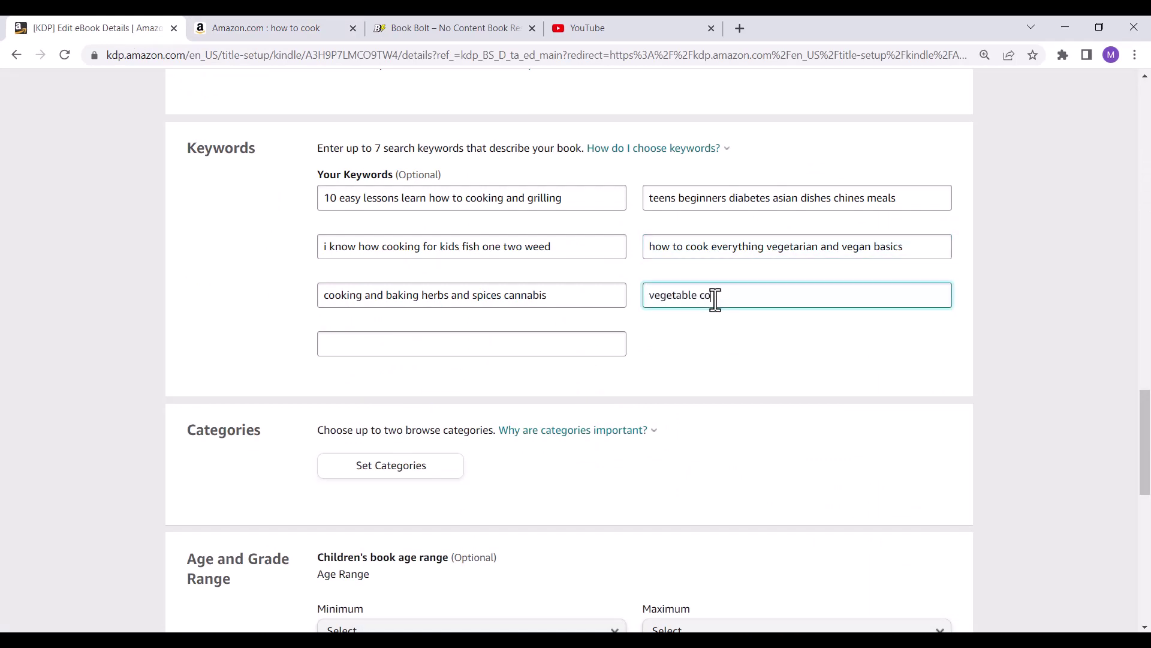
text(oking)
Step: Check further cookbook titles on Amazon and append "for men" to the vegetable cooking keyword in KDP
click(266, 28)
scroll(591, 342, down, 3)
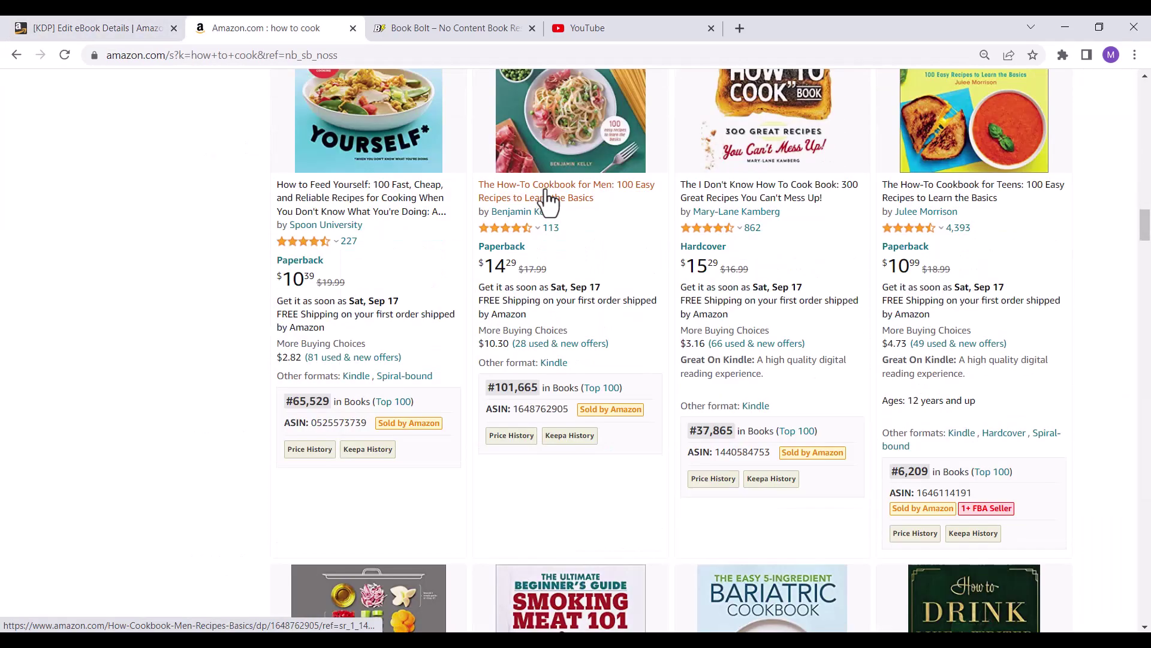
click(114, 28)
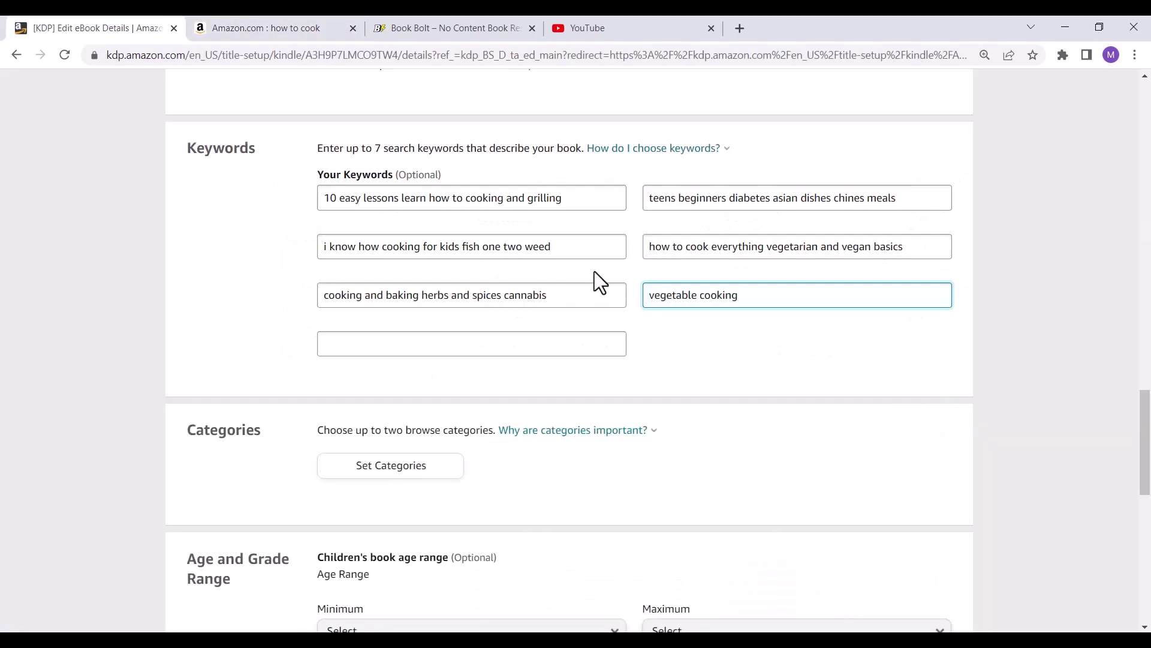
text(for men)
Step: Enter "cooking for women recipes meal plan" as the seventh keyword
click(527, 343)
text(for women)
click(321, 347)
text(cooking)
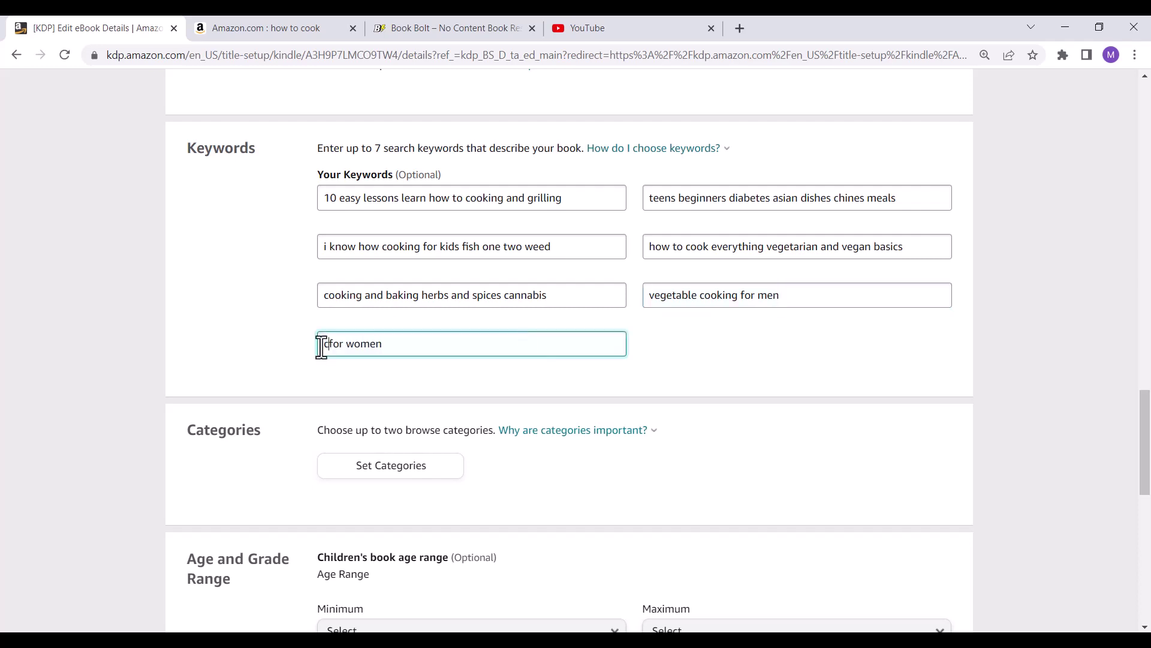
click(520, 352)
text(recipes meal pla)
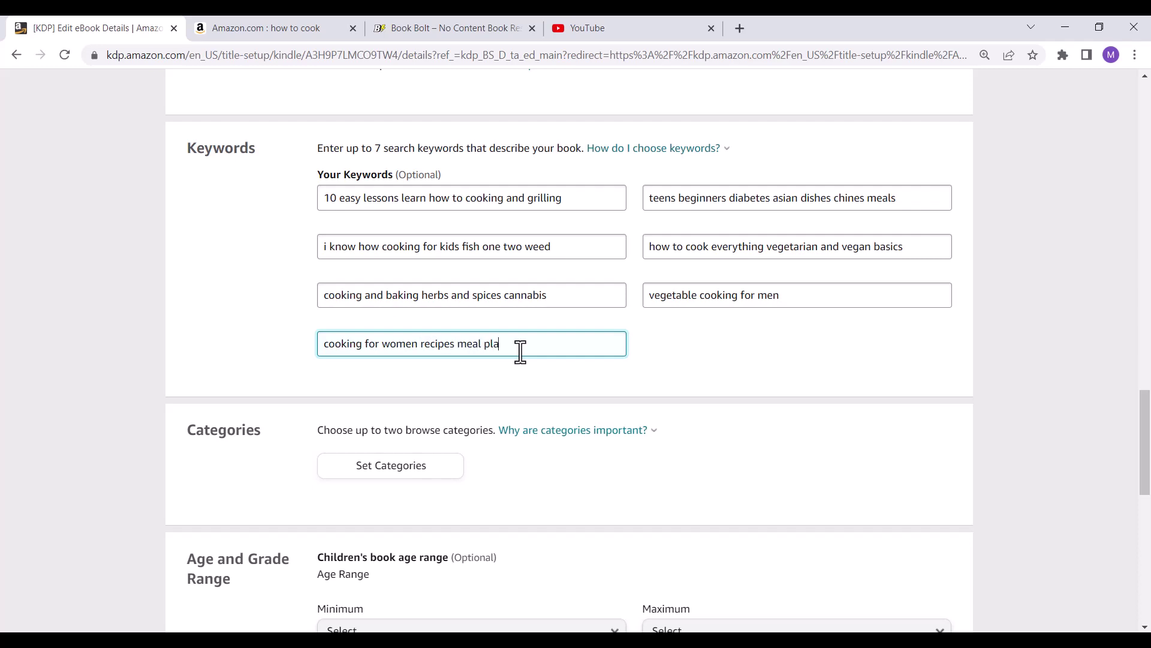
text(n)
Step: Append "quick and easy" to the vegetable cooking for men keyword
click(813, 294)
text(quick and eas)
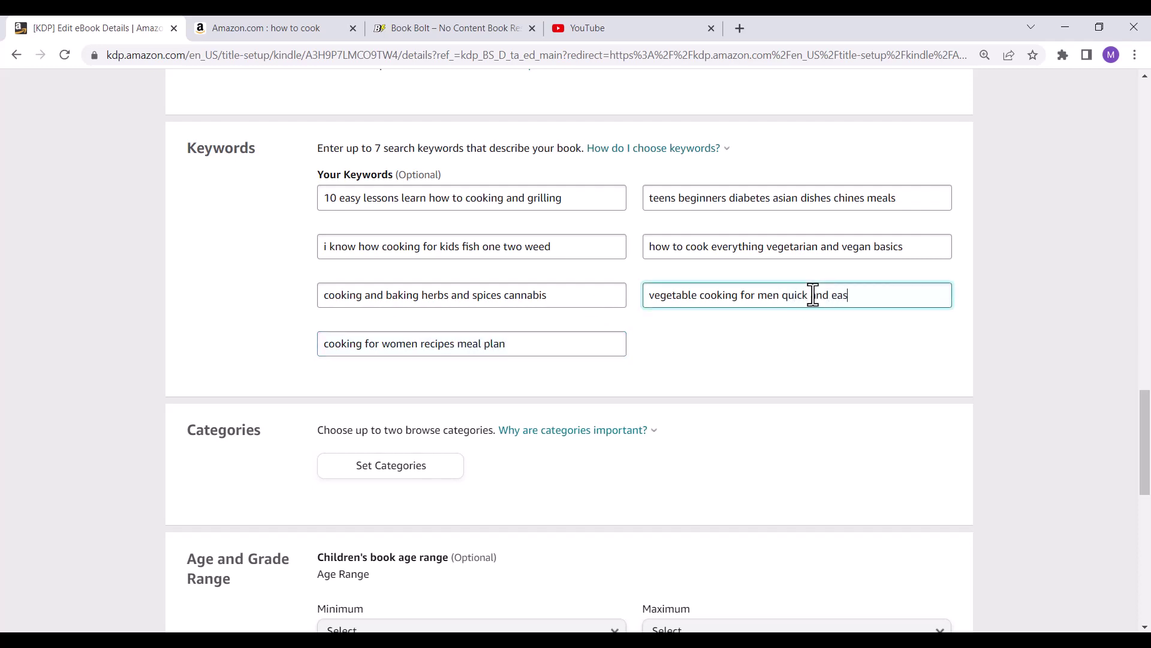
text(y)
Step: Scan further Amazon how to cook results and add "healthy" before the cooking for women keyword in KDP
click(272, 25)
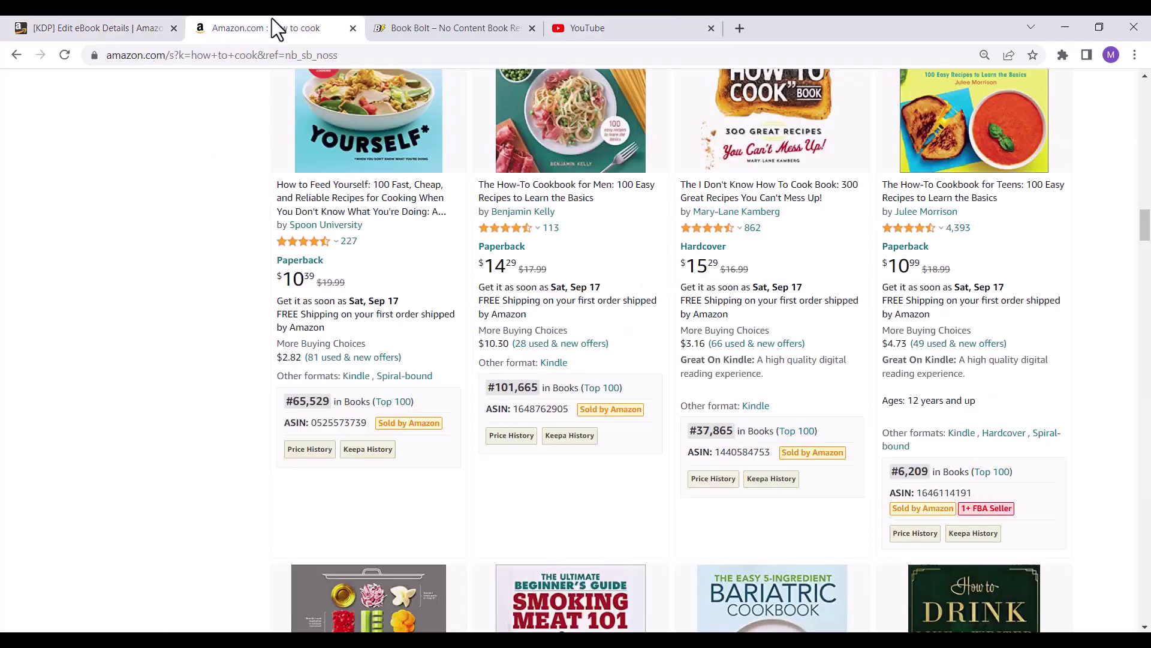
scroll(809, 270, down, 7)
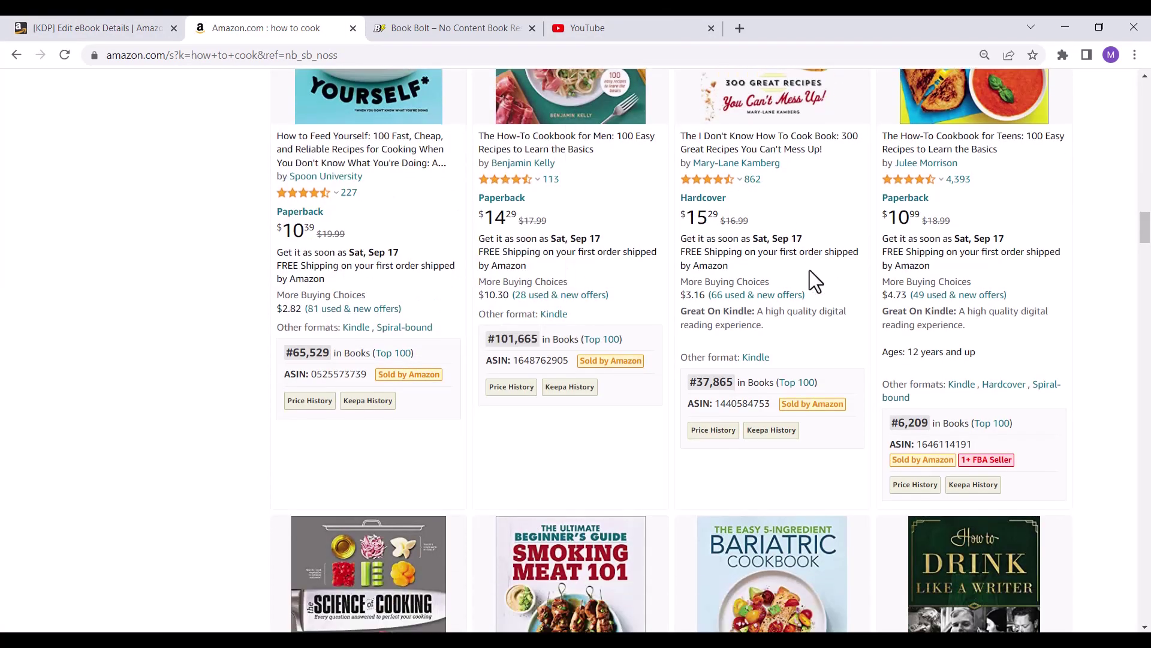
scroll(786, 284, down, 6)
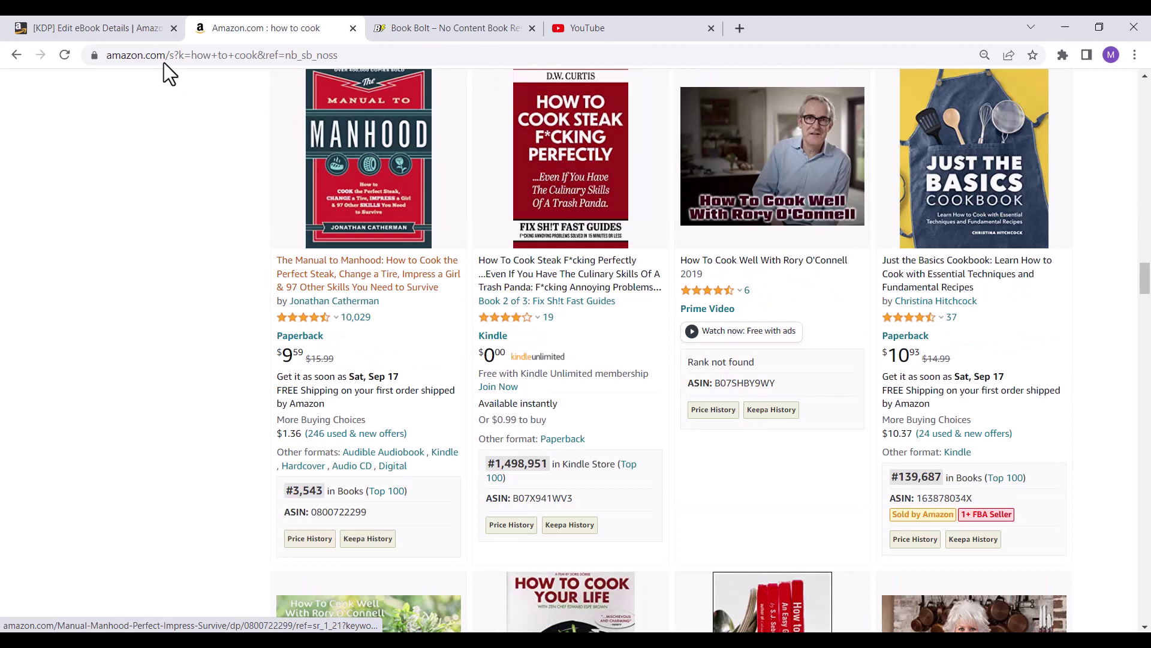
click(120, 25)
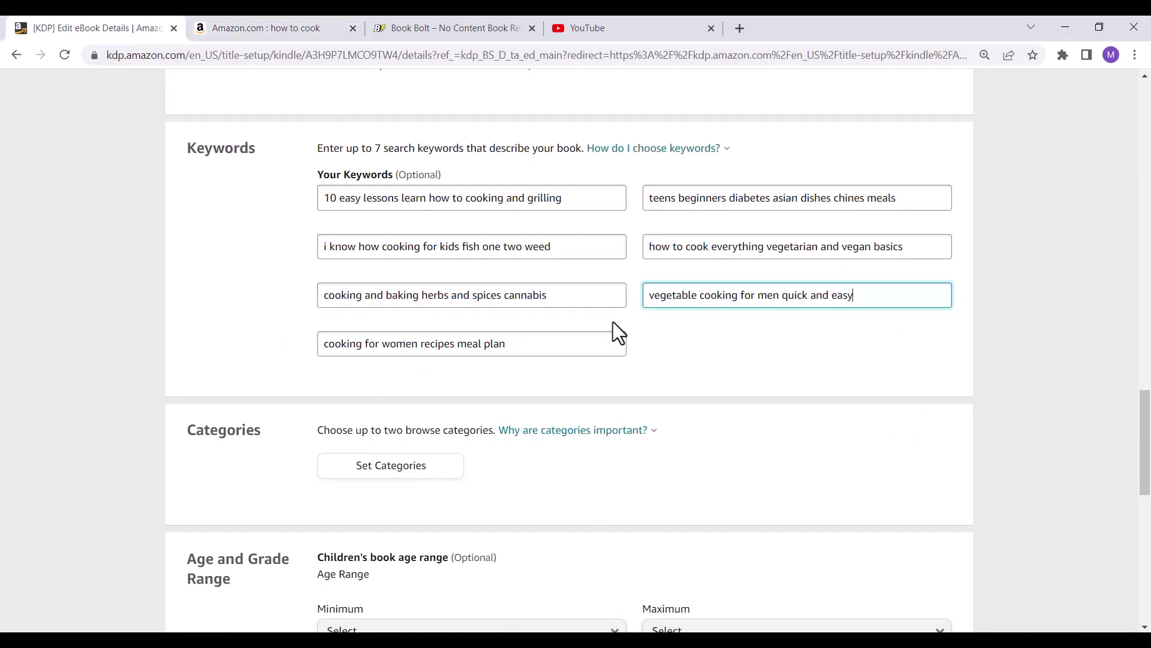
click(599, 345)
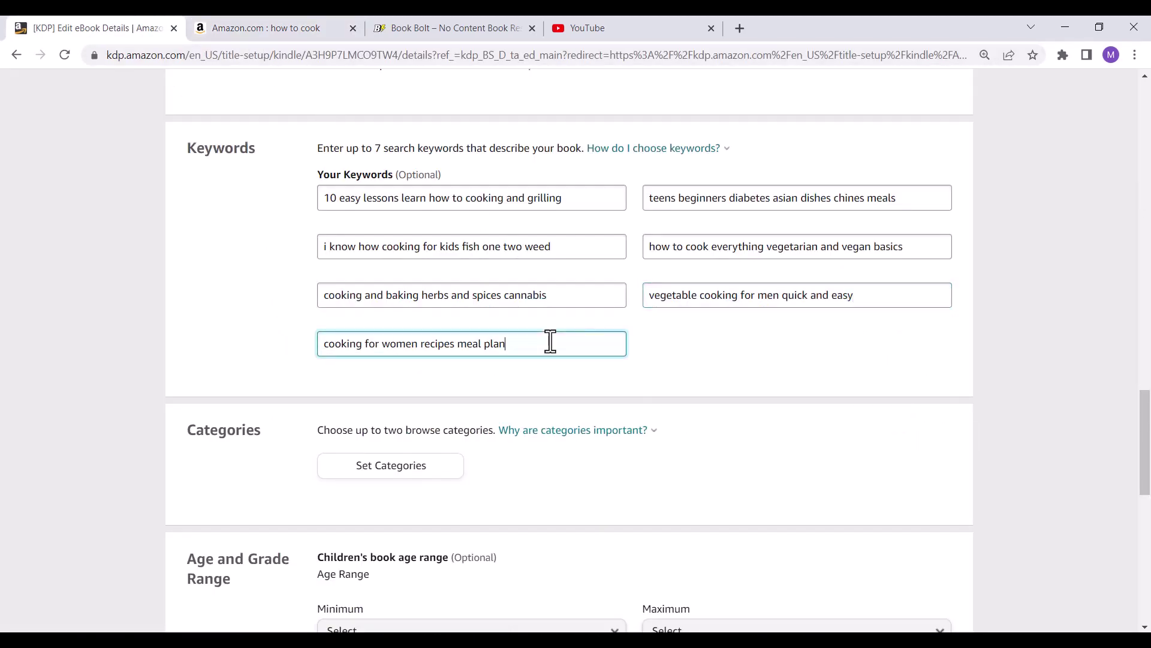
click(321, 348)
text(healthy)
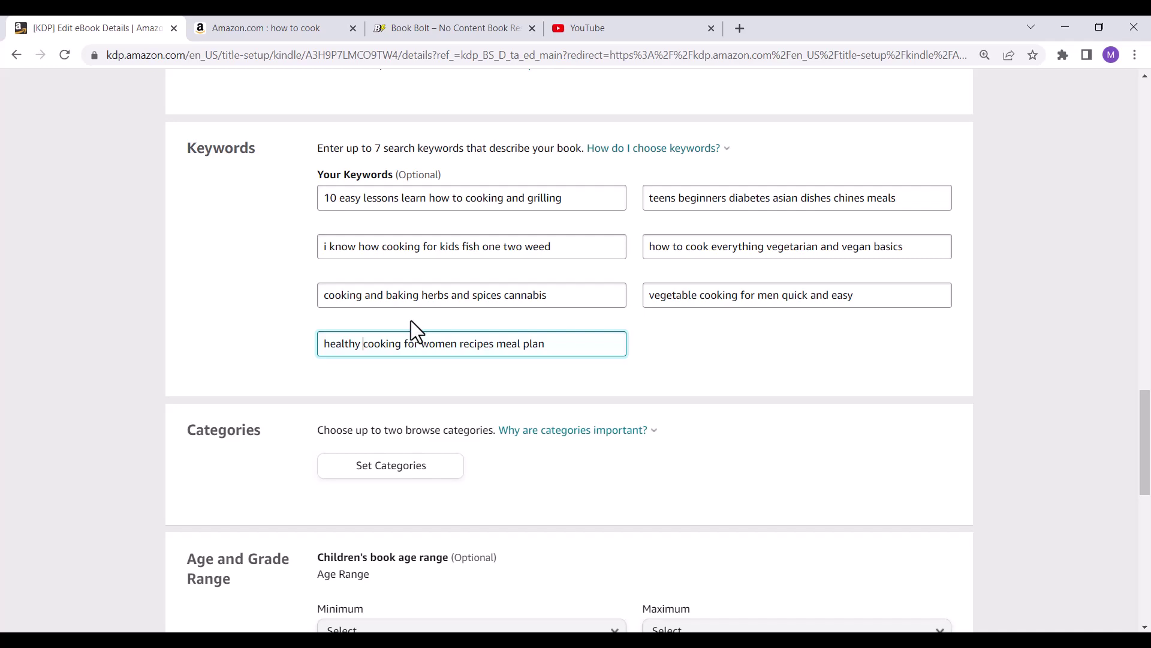
Step: Go back over the sponsored cookbook titles on Amazon and append "ingredien" to the vegetable cooking keyword in KDP
click(258, 29)
scroll(942, 339, down, 1)
scroll(941, 336, up, 1)
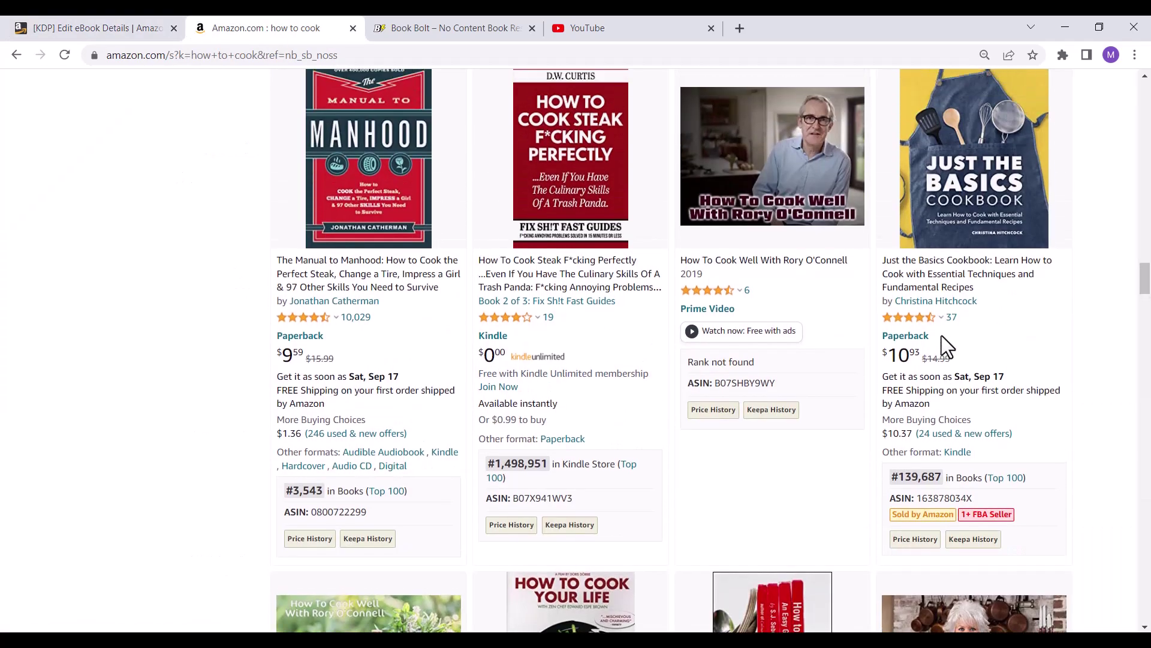
scroll(941, 339, up, 1)
scroll(860, 366, up, 2)
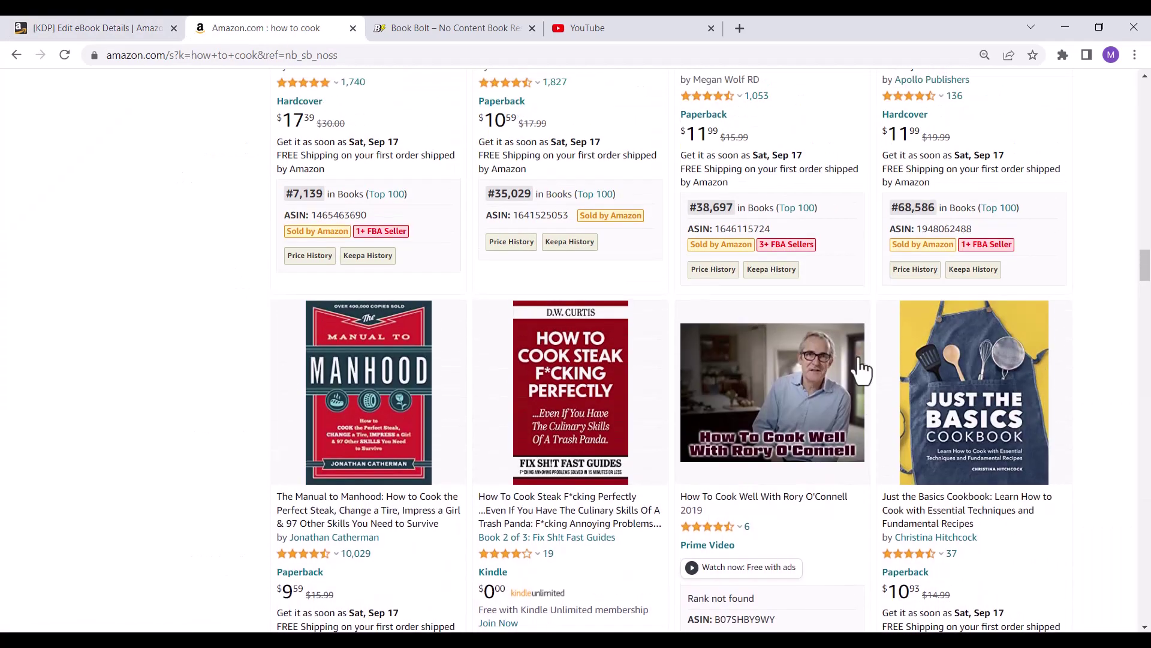
scroll(858, 357, up, 3)
scroll(771, 367, down, 1)
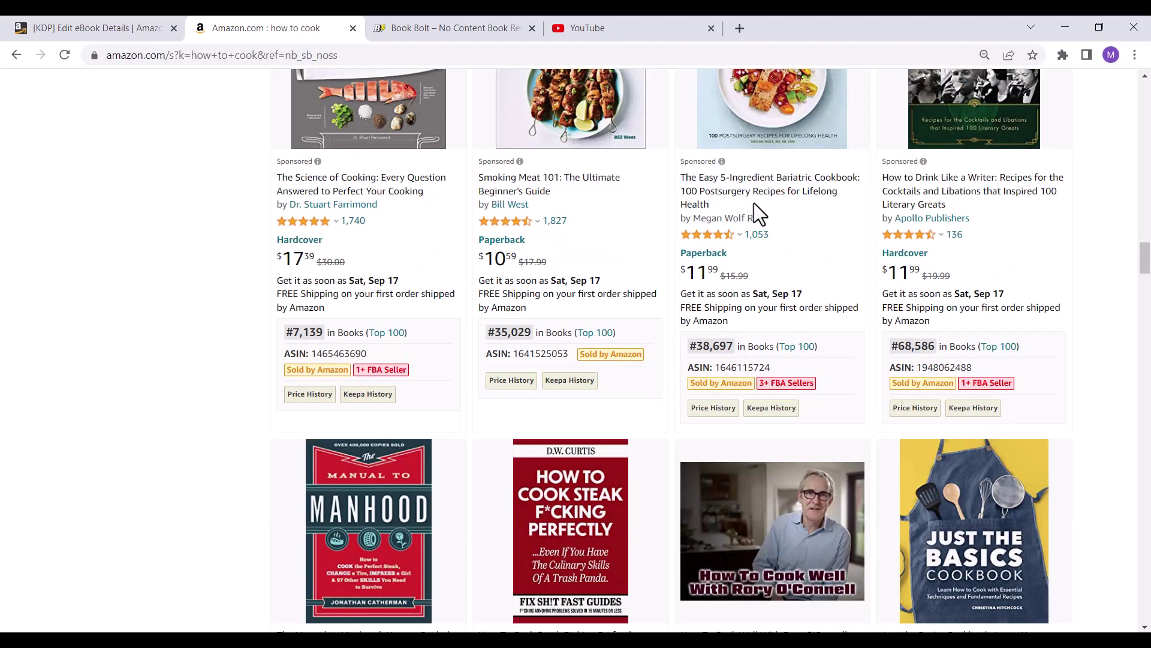
click(129, 22)
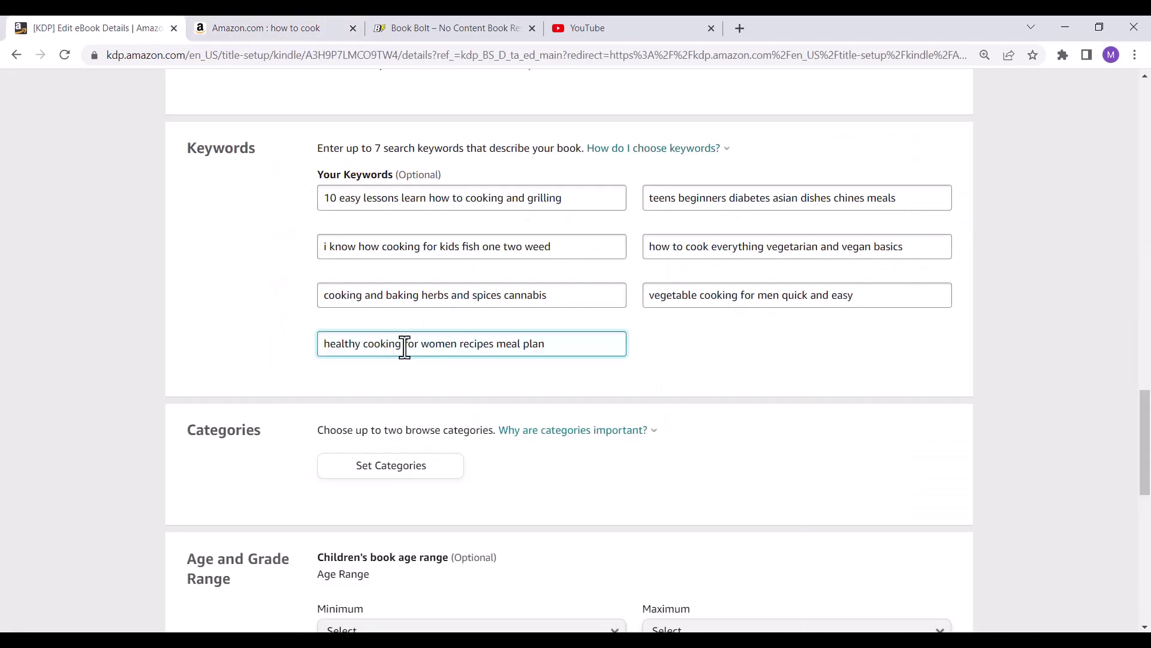
click(902, 297)
text(ingredien)
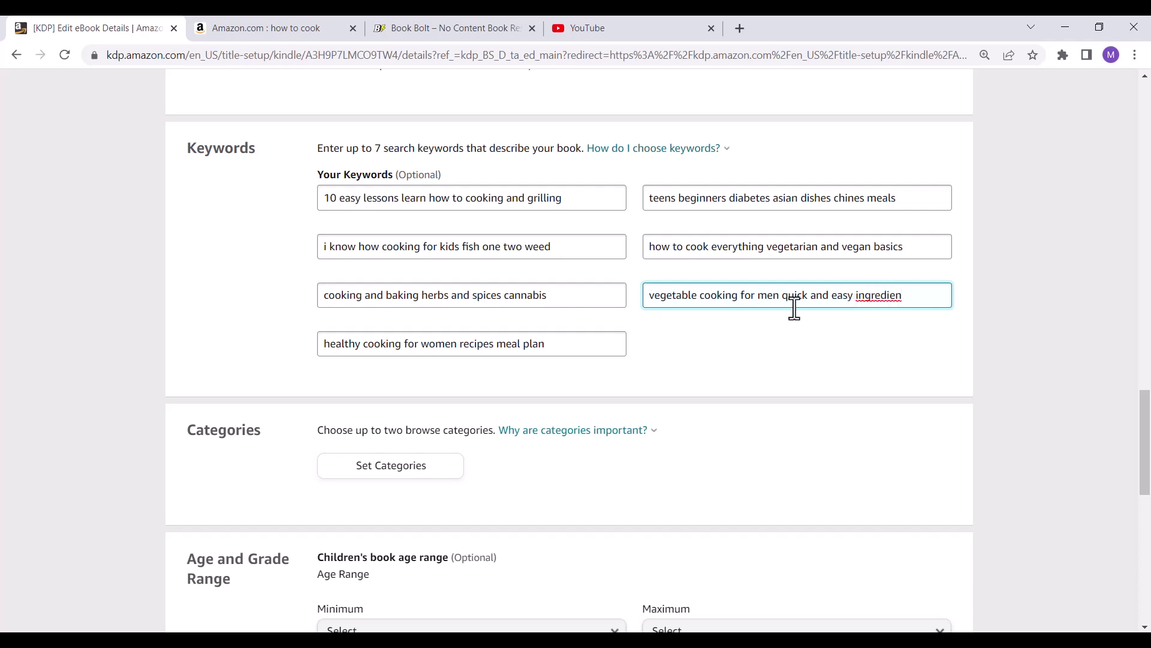
Step: Remove "and" from the vegetable cooking for men keyword and correct its last word to "ingredient"
click(829, 297)
key(BackSpace)
key(BackSpace)
key(BackSpace)
key(BackSpace)
right_click(873, 296)
click(888, 302)
drag(888, 296, 836, 297)
click(930, 297)
Step: Check the other keywords for repeated cooking terms and replace "cooking" with "cookbook" in the healthy women's recipes keyword
drag(400, 247, 427, 247)
click(707, 252)
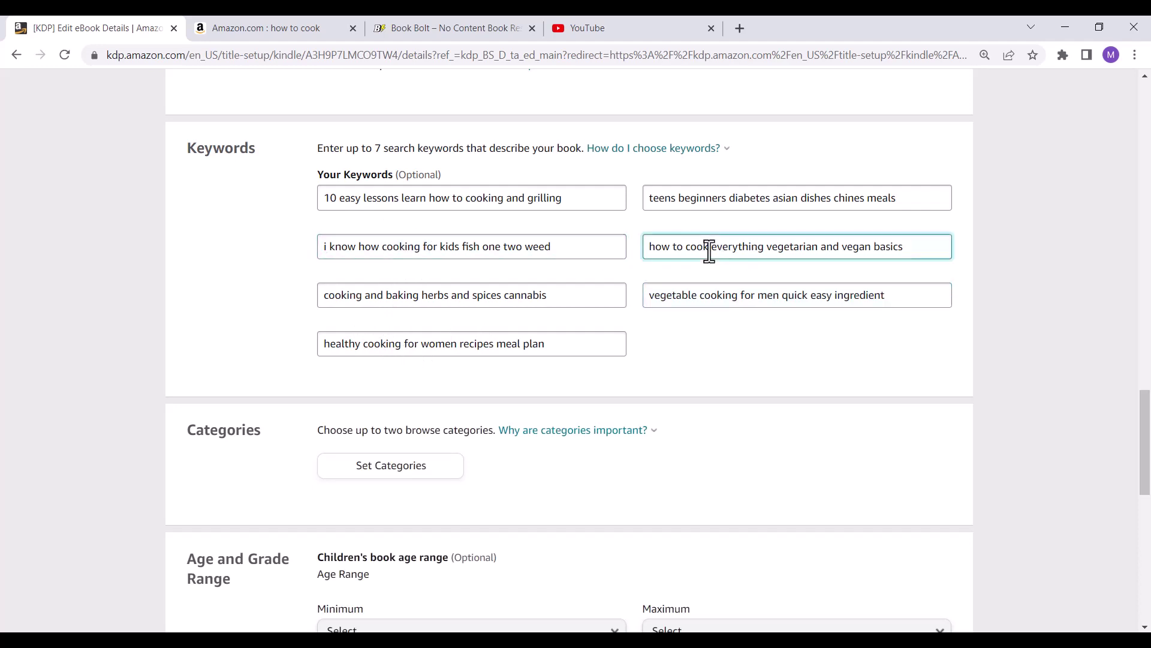
drag(491, 198, 484, 197)
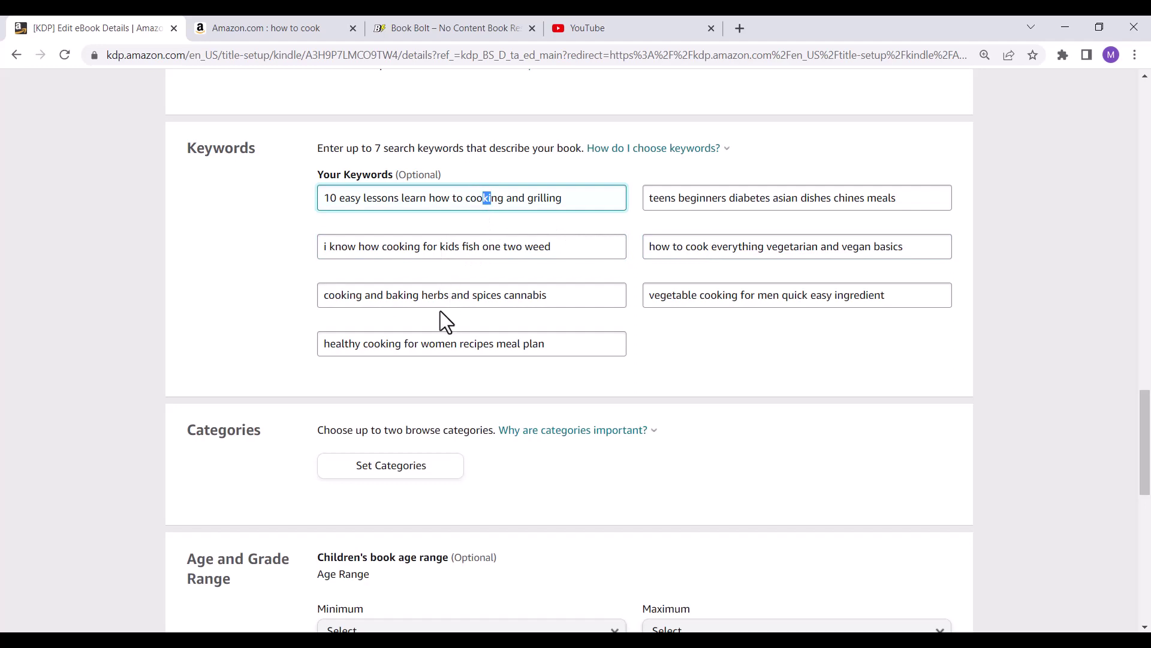
click(402, 351)
key(BackSpace)
key(BackSpace)
key(BackSpace)
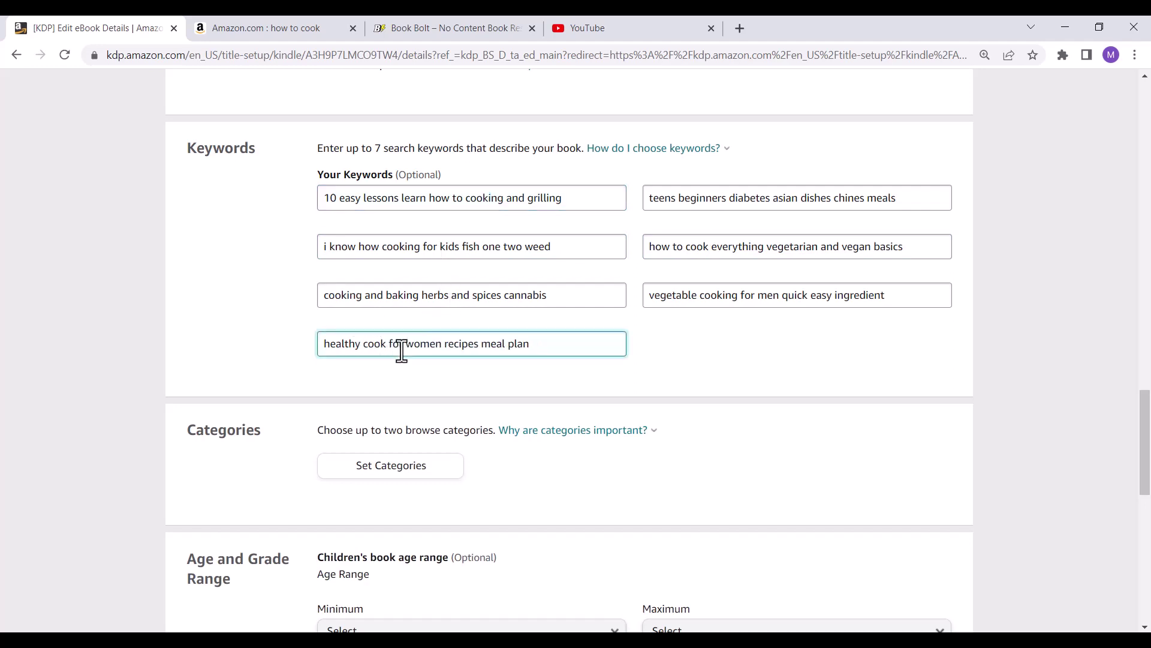
text(book)
Step: Append "diet" to the kids keyword and "guide" to the herbs and spices keyword
click(587, 255)
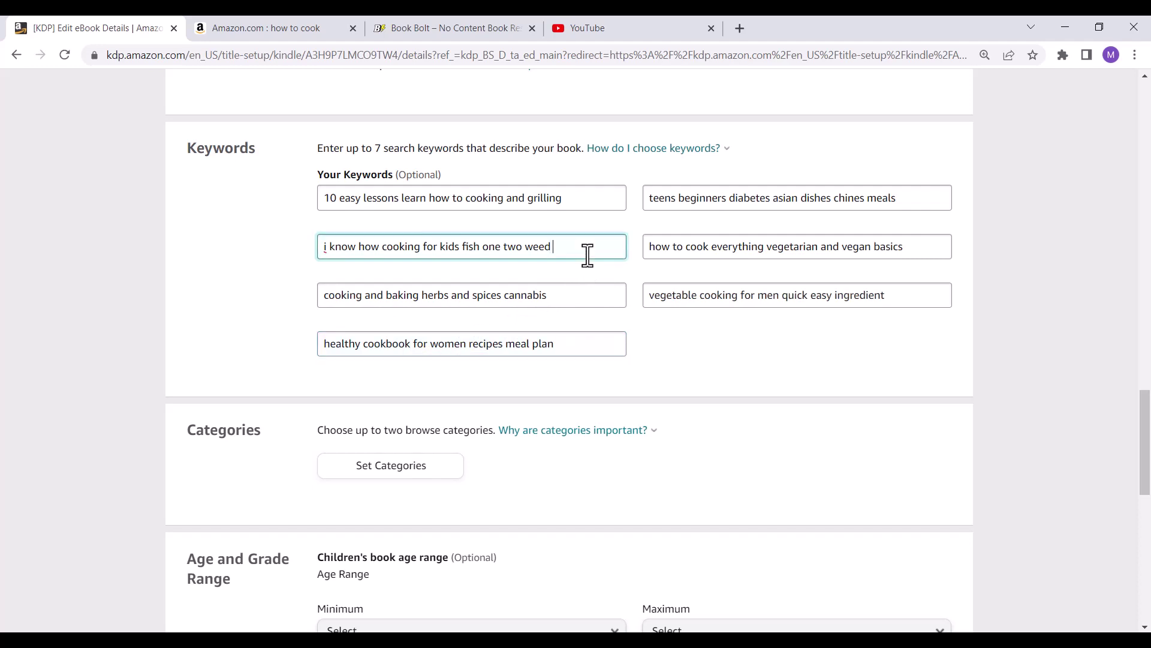
text(diet)
click(609, 304)
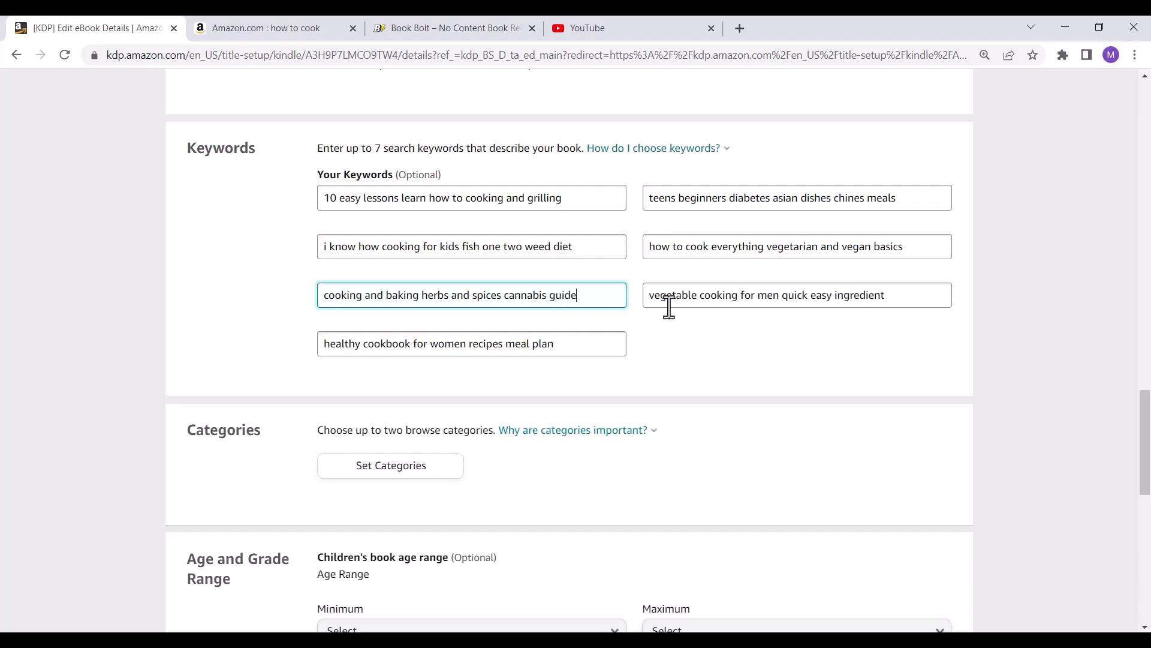
Step: Append "2022" to the healthy cookbook for women keyword
click(586, 352)
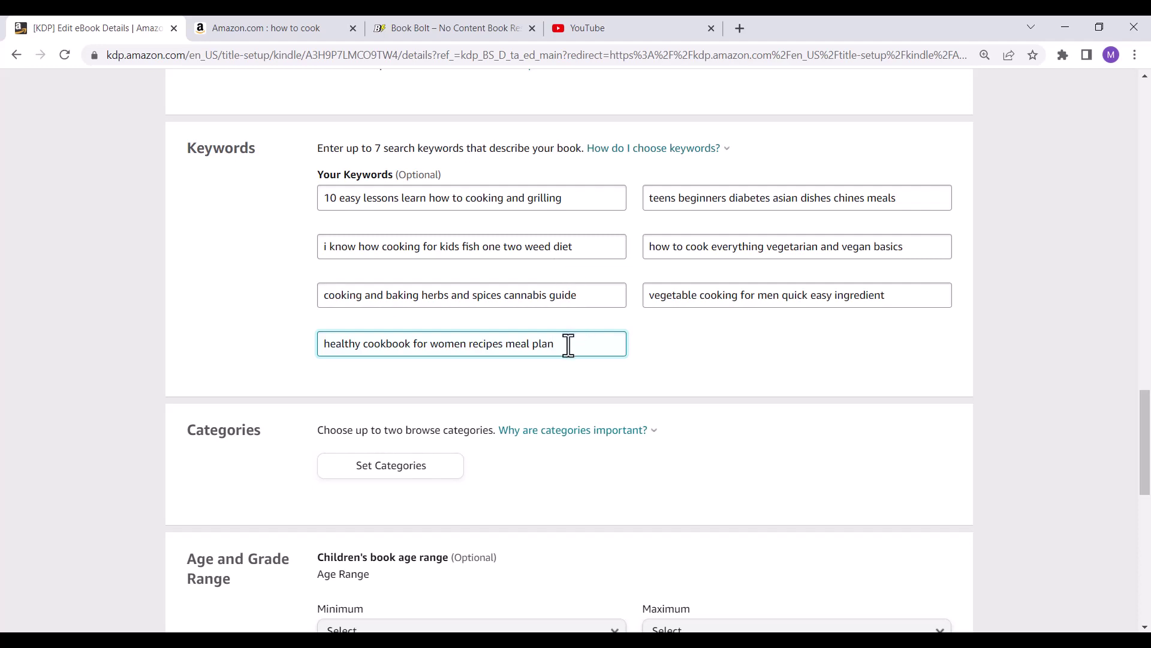
text(2022)
Step: In the teens and beginners keyword, capitalize "Asian", shorten "meals" to "meal" and correct the spelling of "chines"
right_click(785, 199)
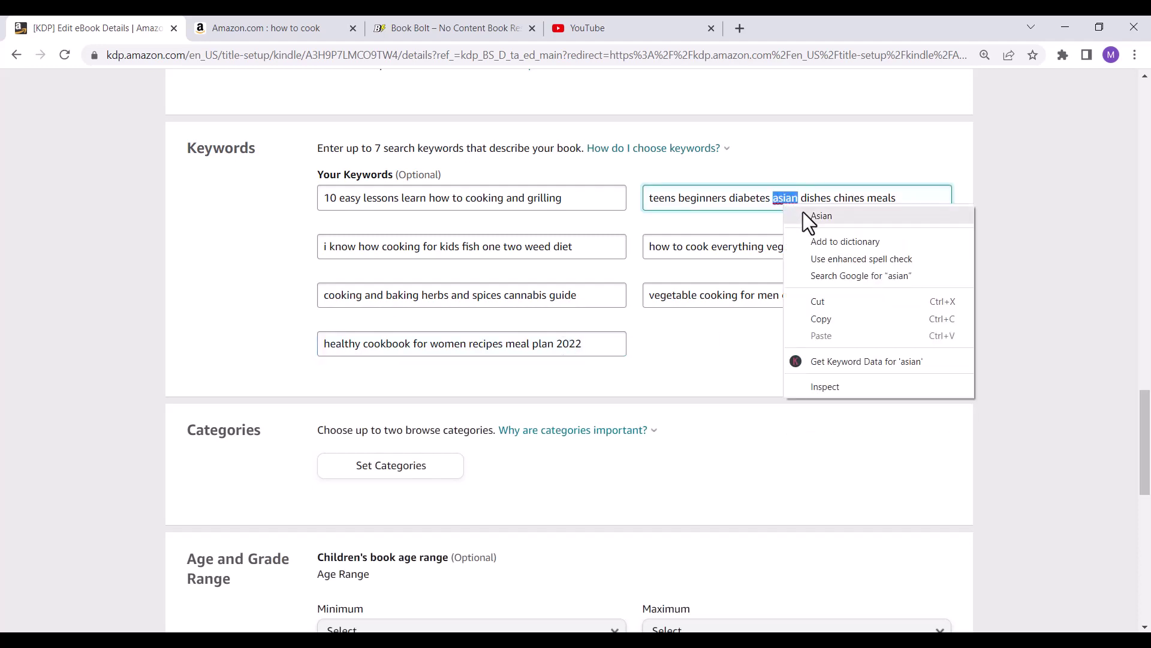
click(807, 215)
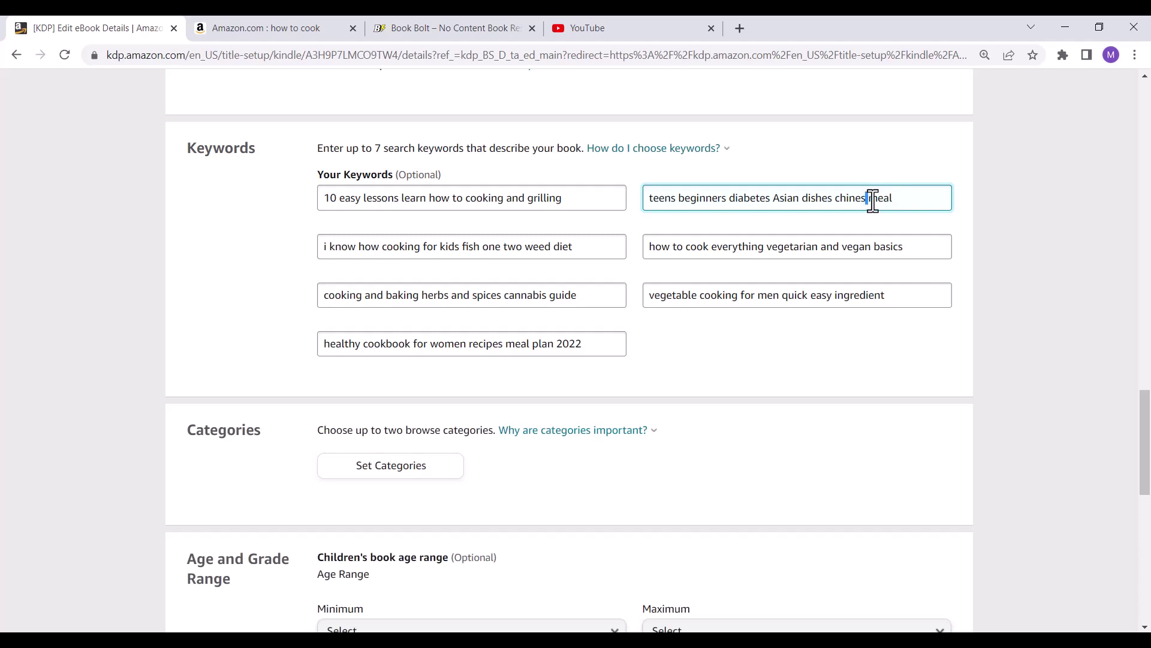
text(e)
right_click(852, 200)
click(874, 214)
Step: Open a how to cook with search in a separate Amazon tab and examine the listed cookbooks' titles and product details
scroll(709, 574, down, 5)
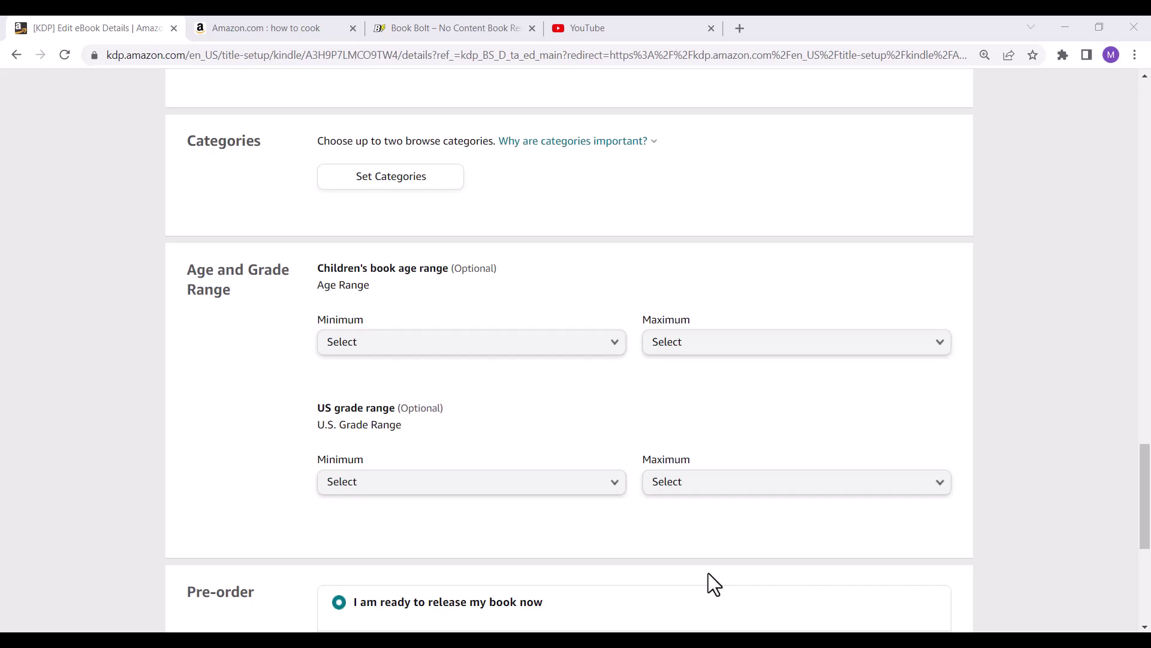
key(ctrl+Tab)
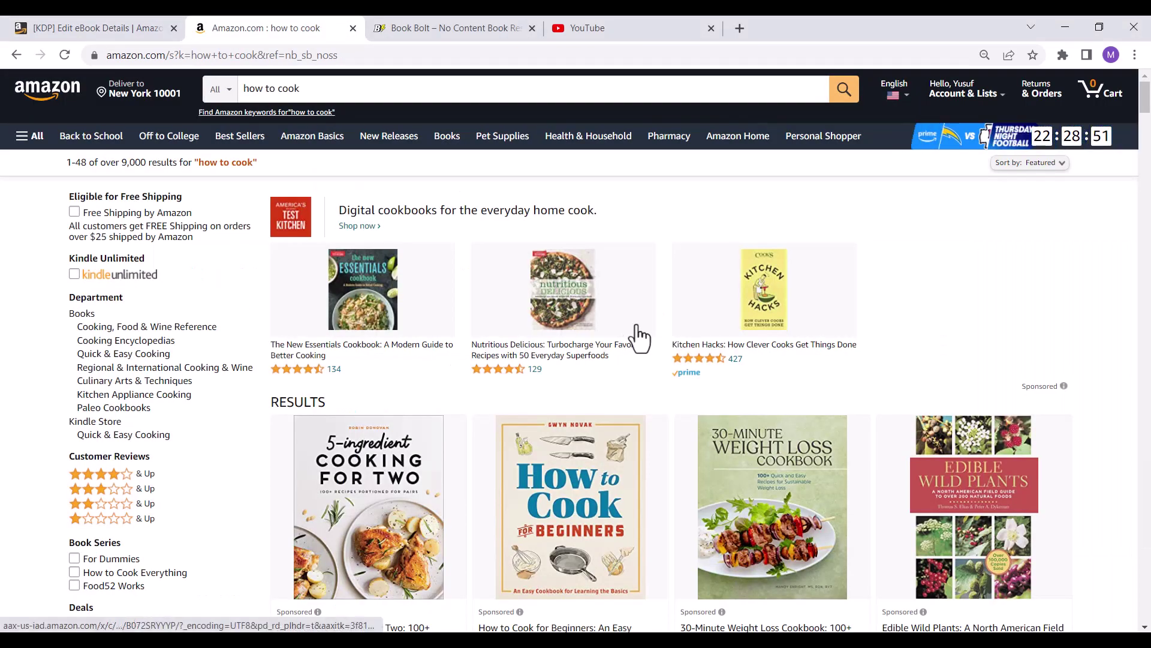
middle_click(753, 329)
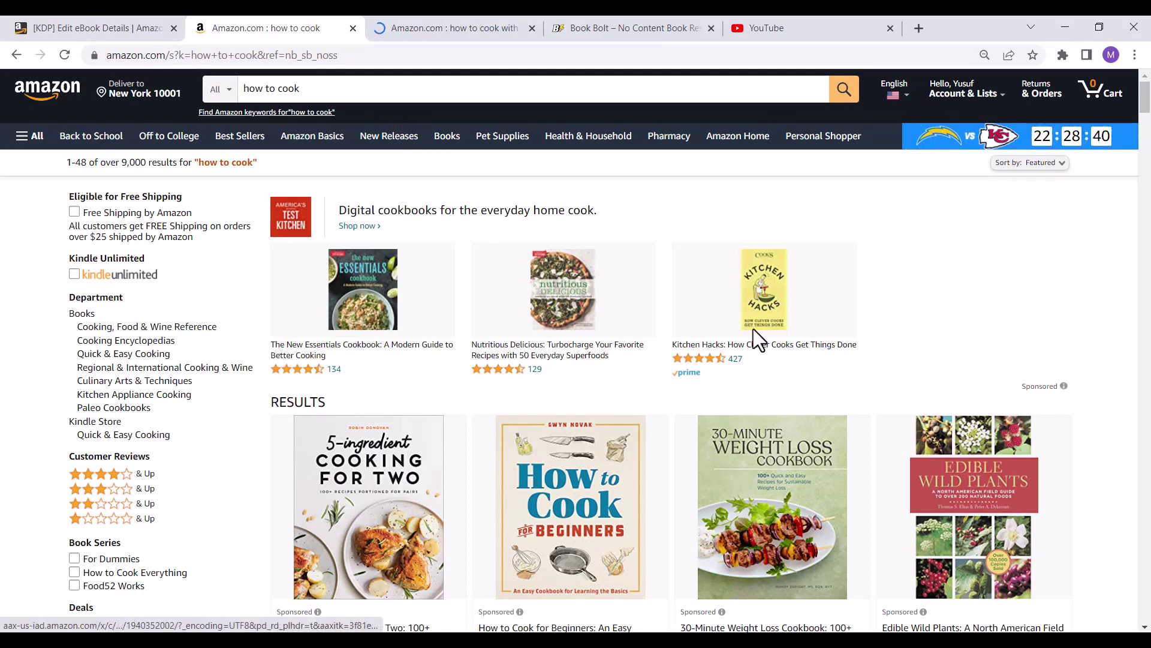
scroll(757, 359, down, 3)
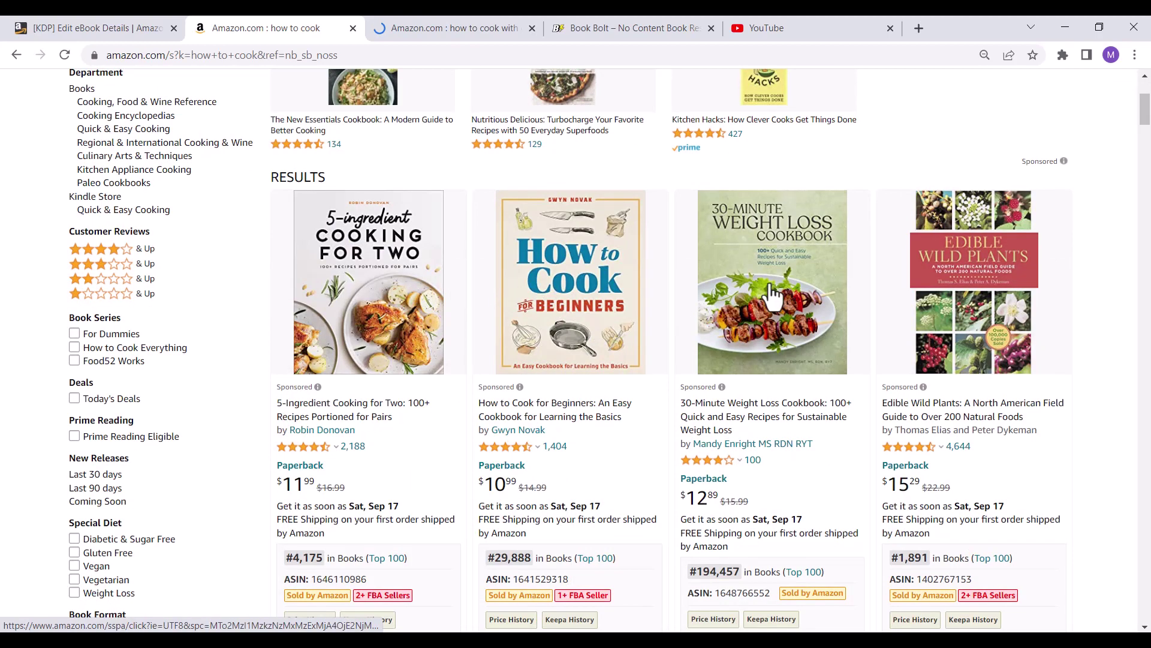
mouse_move(761, 306)
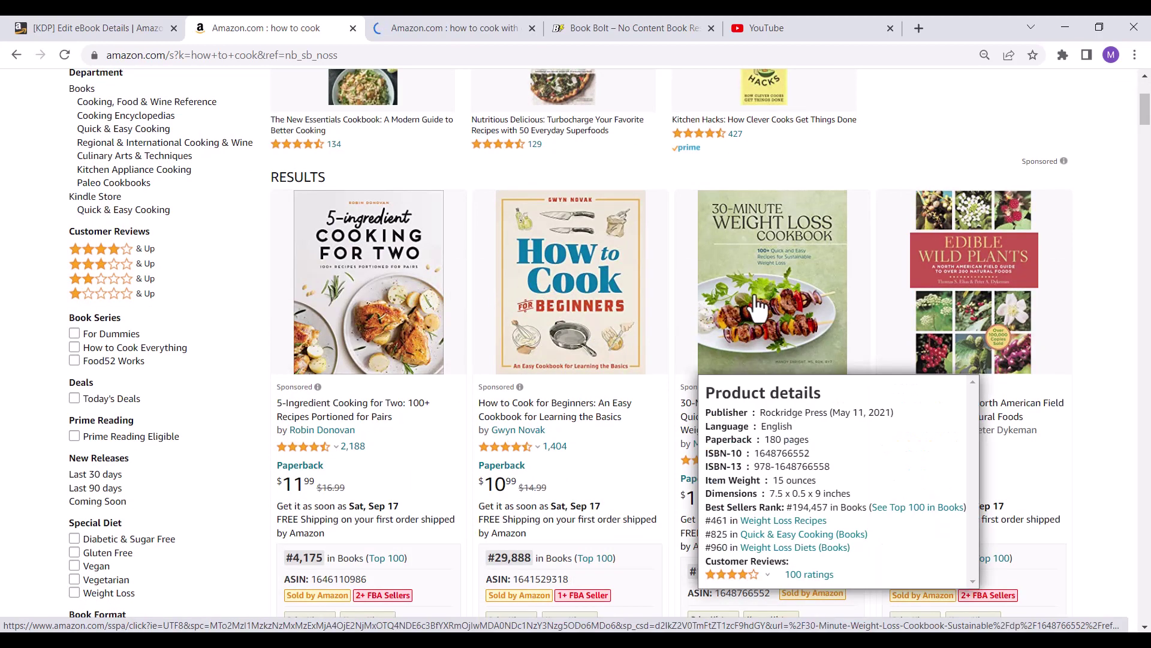
scroll(543, 344, down, 5)
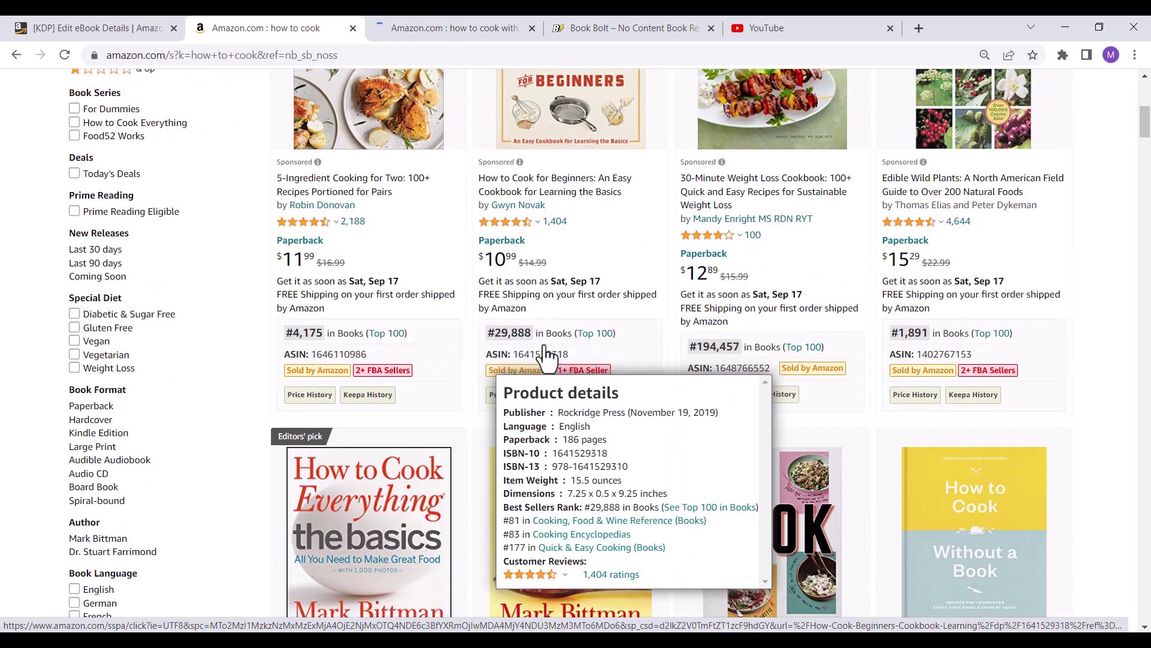
Step: Examine the bestseller ranks and category placements in the product details of the first row of sponsored how to cook results
scroll(543, 344, down, 1)
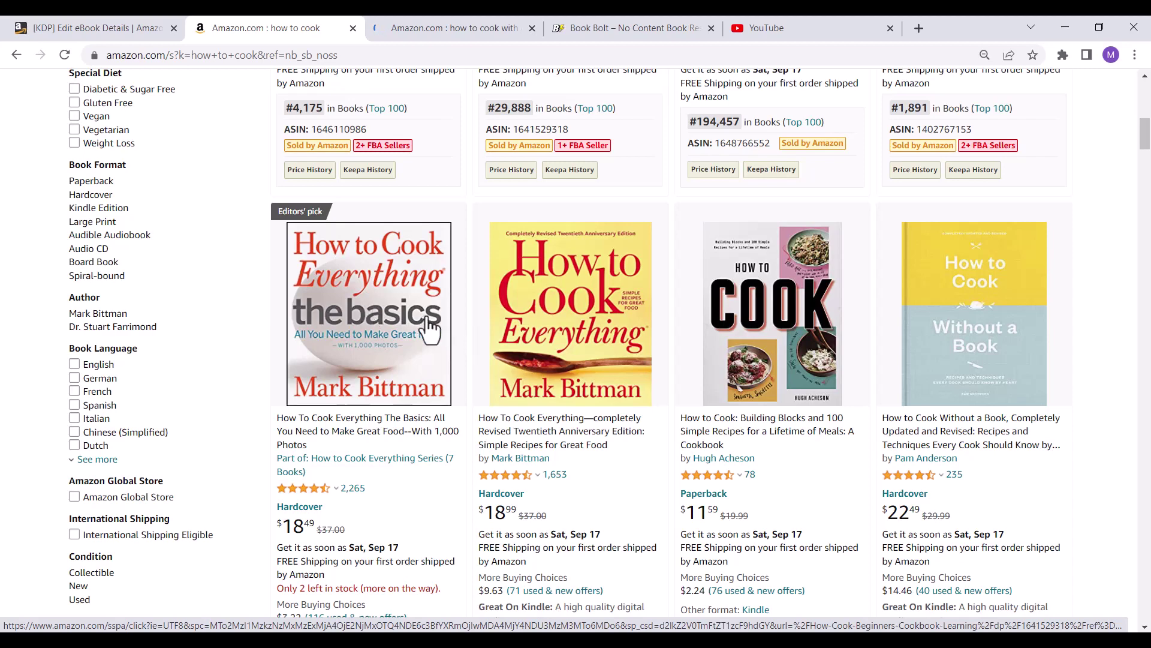
scroll(500, 278, up, 7)
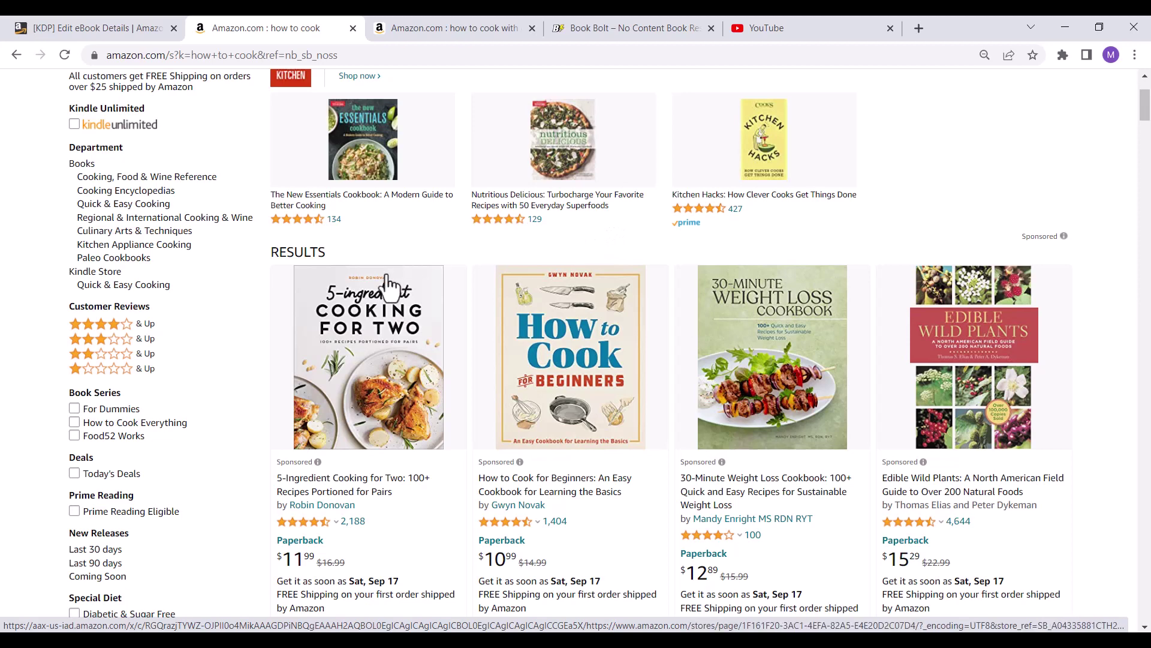
scroll(503, 303, down, 2)
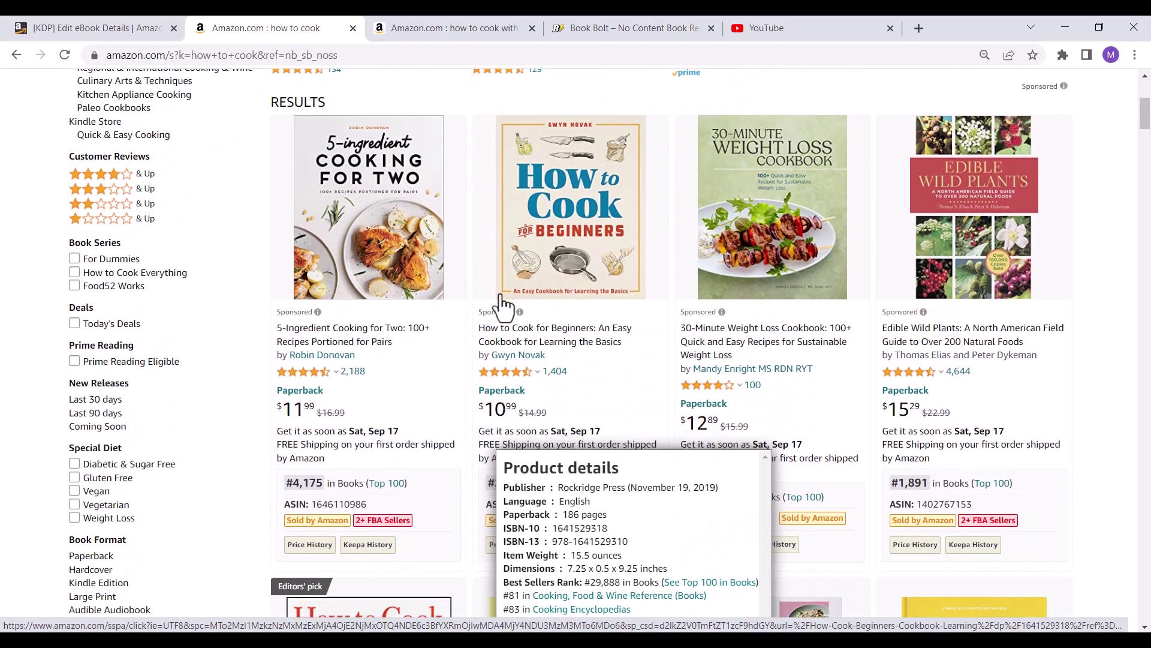
mouse_move(378, 240)
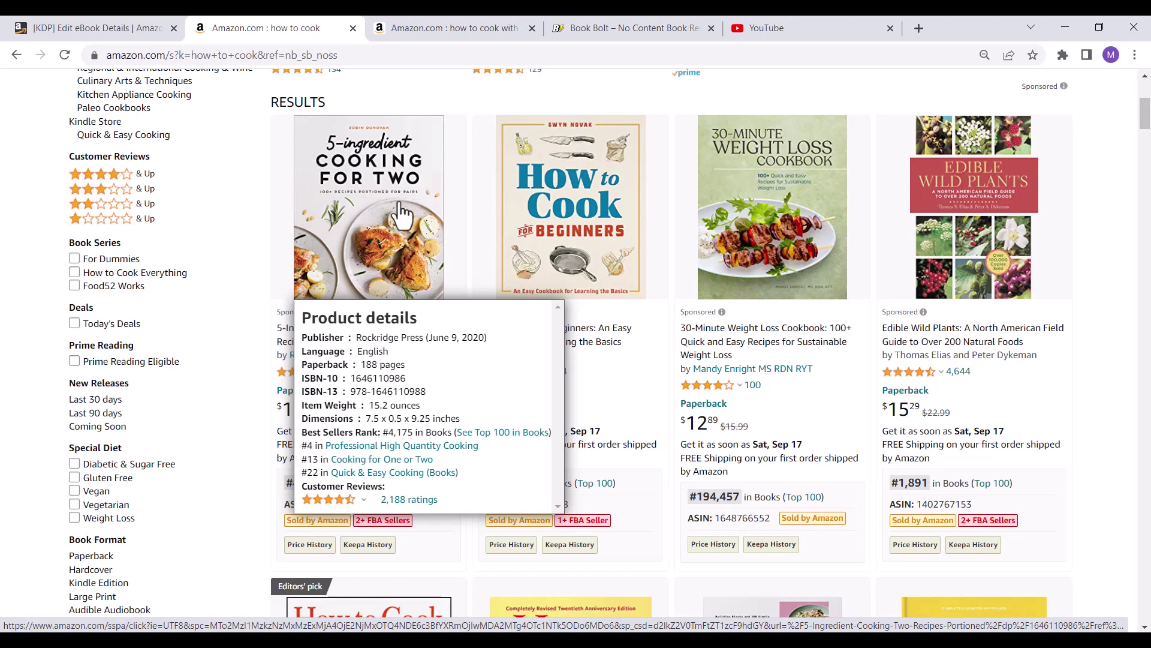
mouse_move(553, 239)
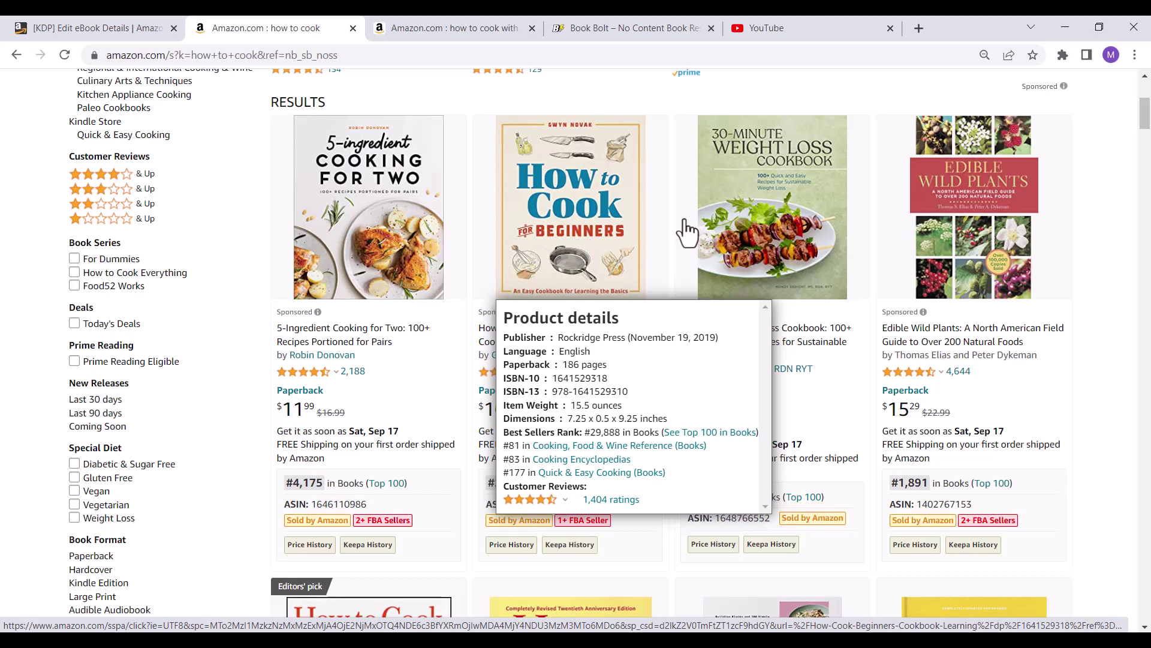
mouse_move(776, 231)
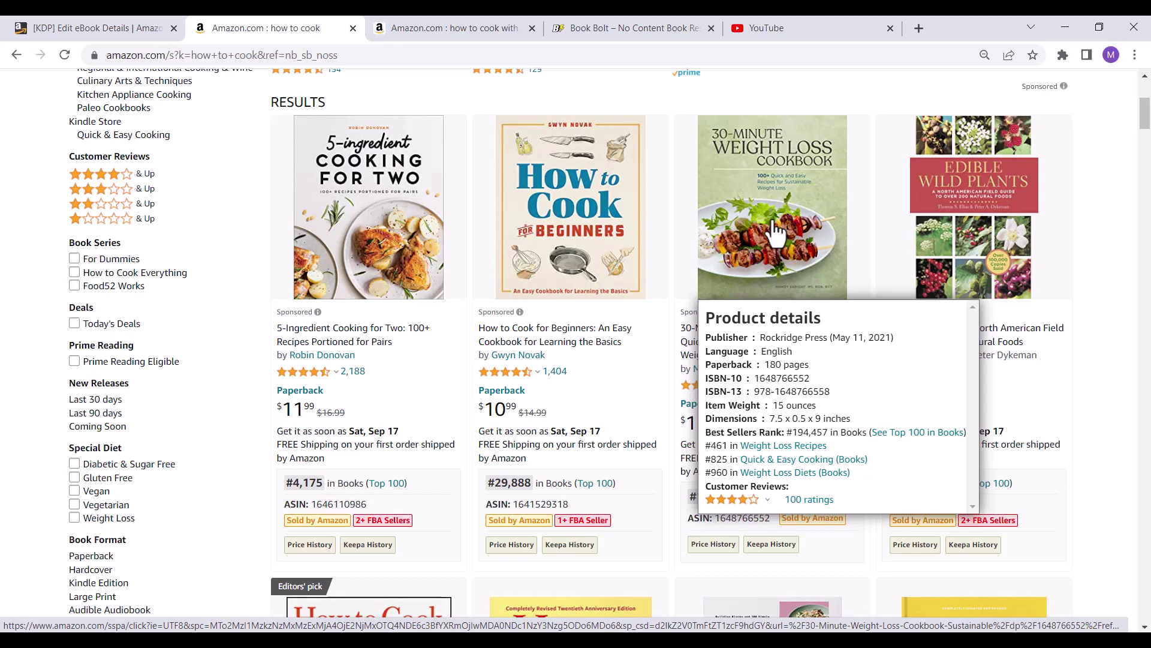
mouse_move(951, 251)
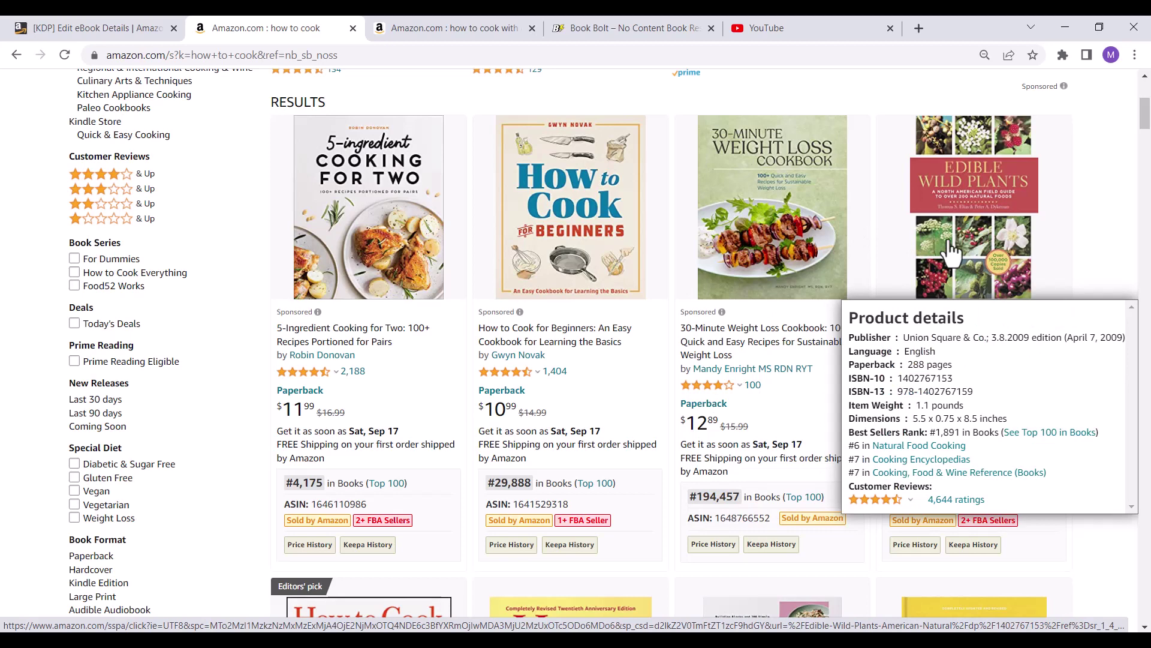
Step: Compare the category placements in the product details of the How to Cook titles further down the Amazon results
scroll(574, 349, down, 9)
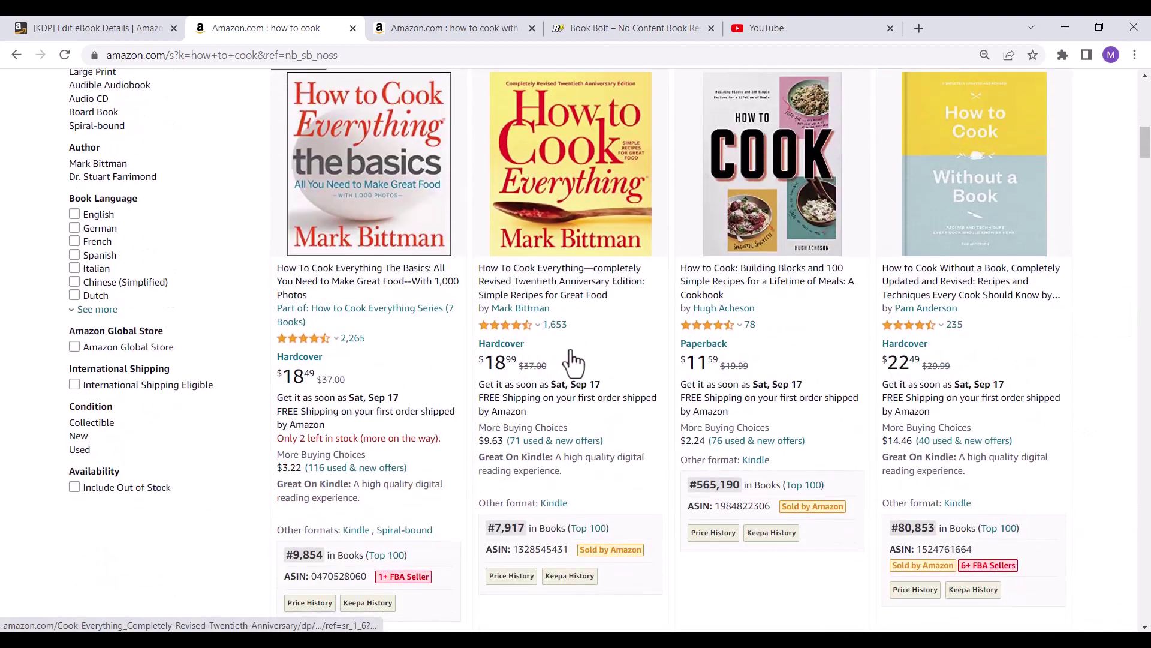
mouse_move(353, 211)
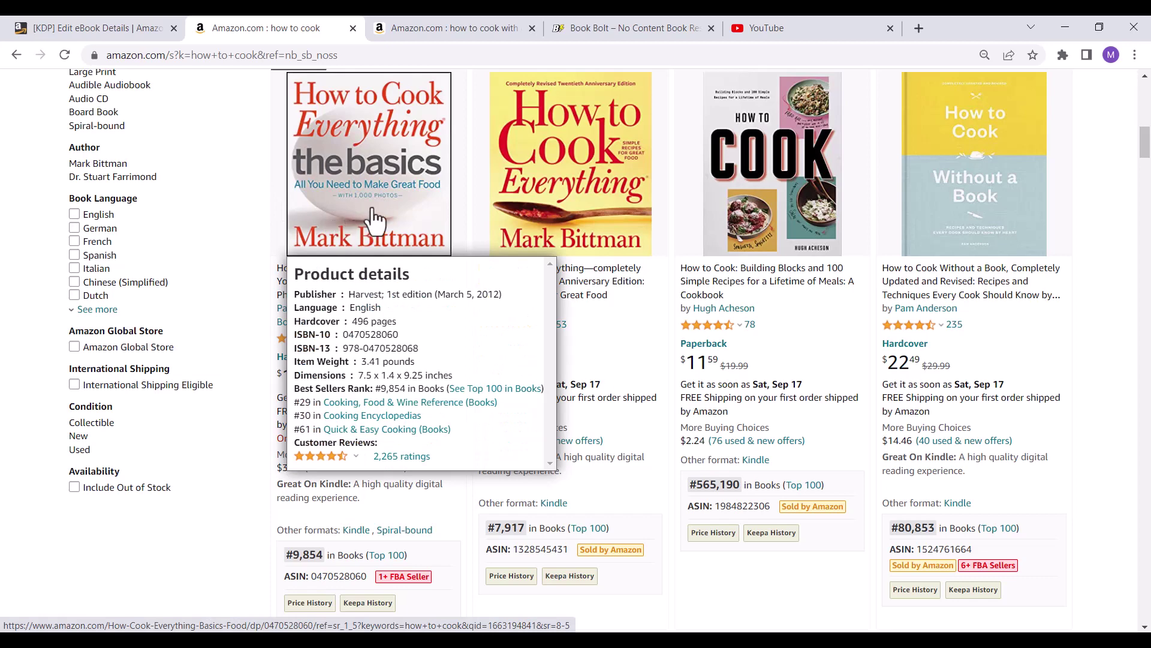
mouse_move(581, 222)
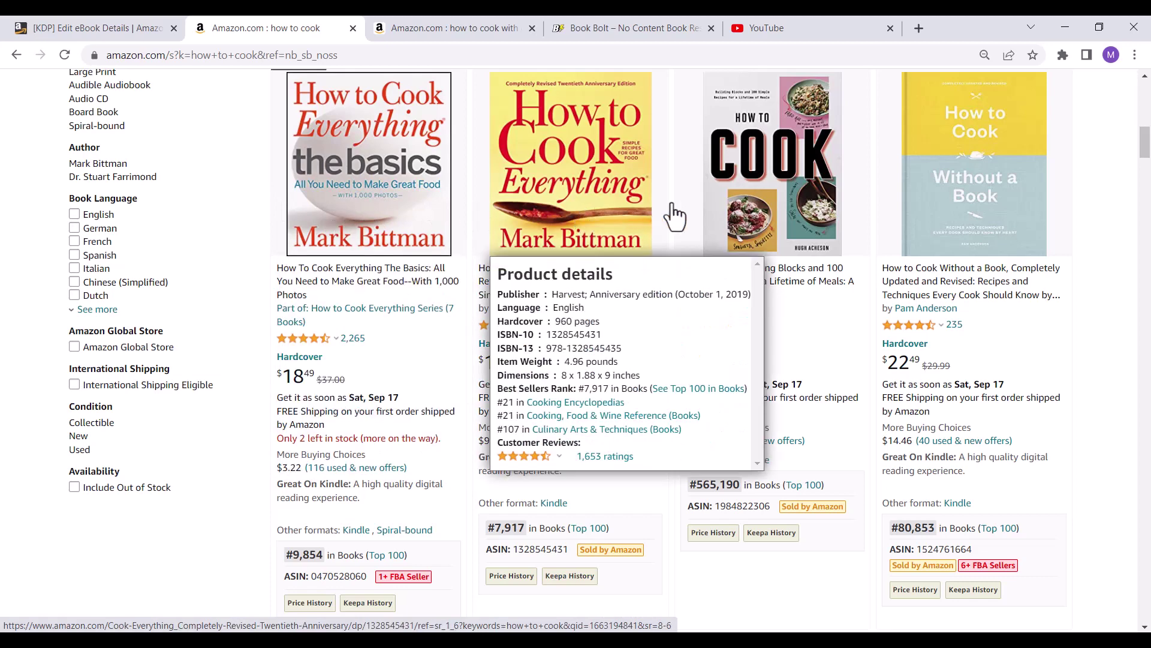
mouse_move(748, 223)
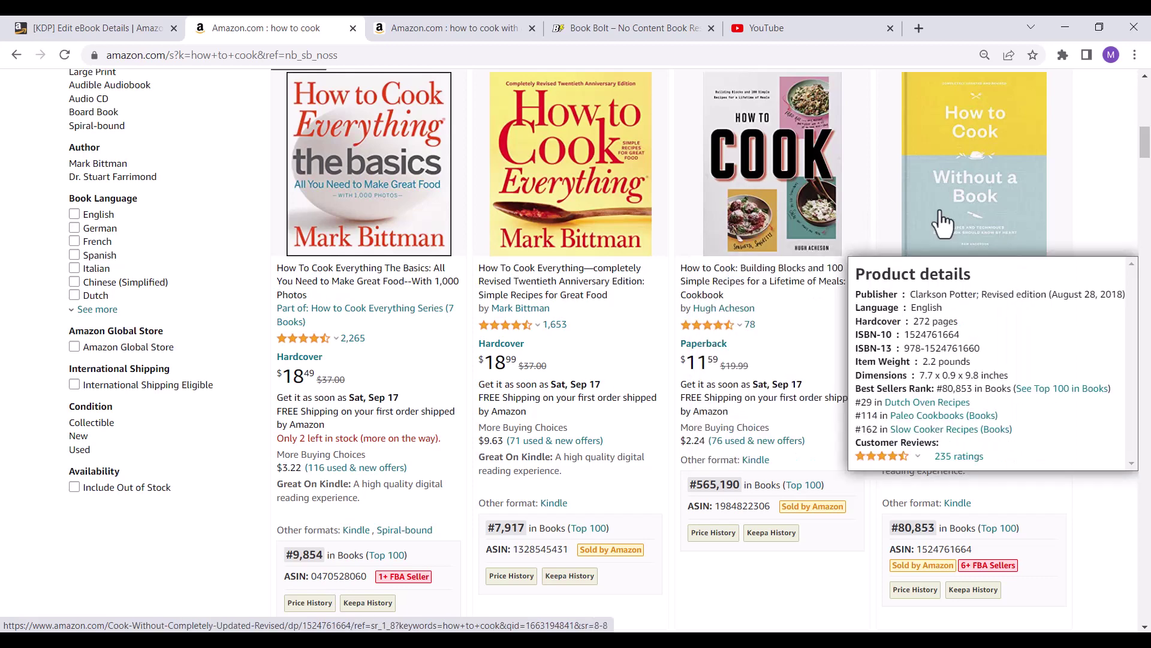
scroll(457, 271, down, 12)
mouse_move(387, 294)
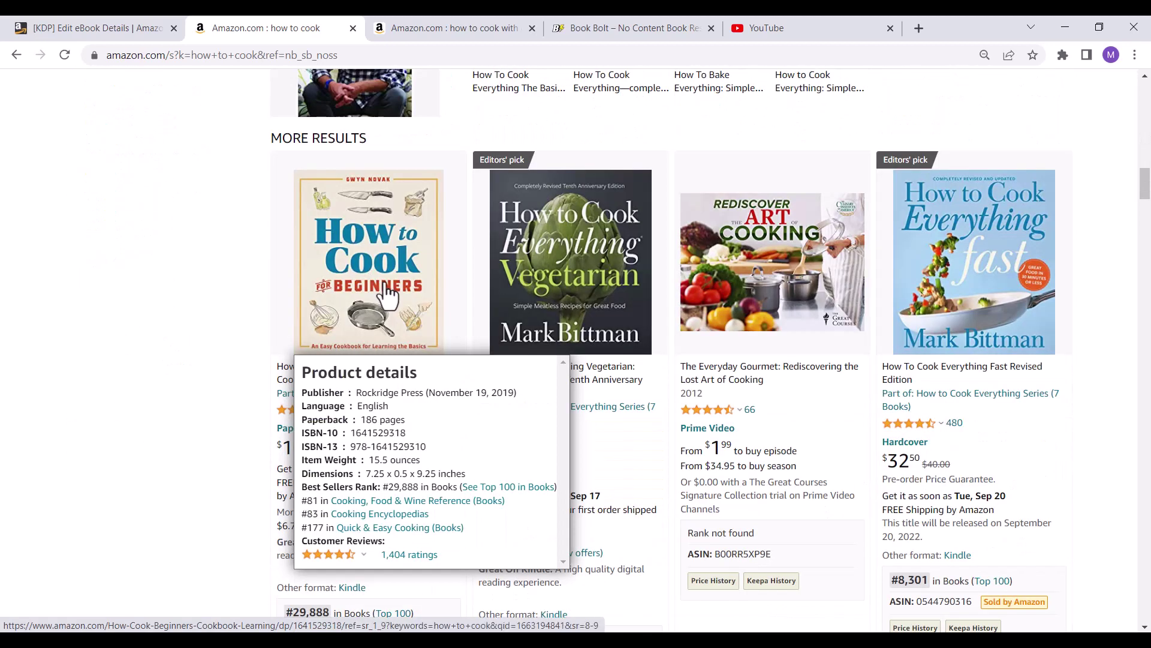
mouse_move(540, 293)
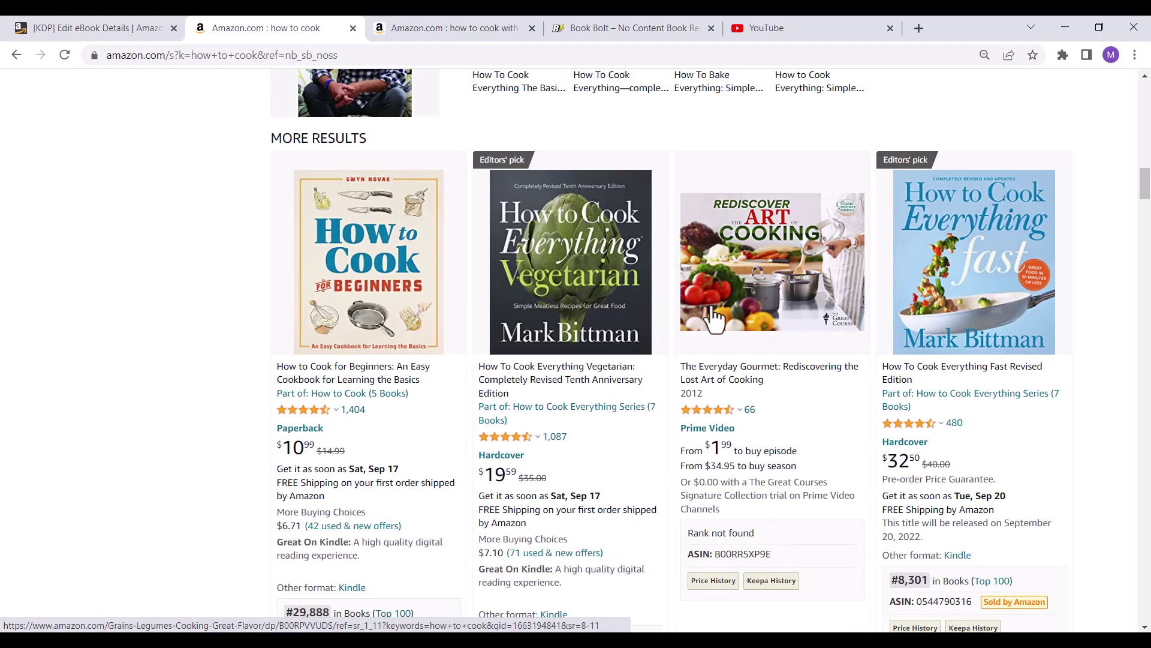
scroll(553, 310, up, 8)
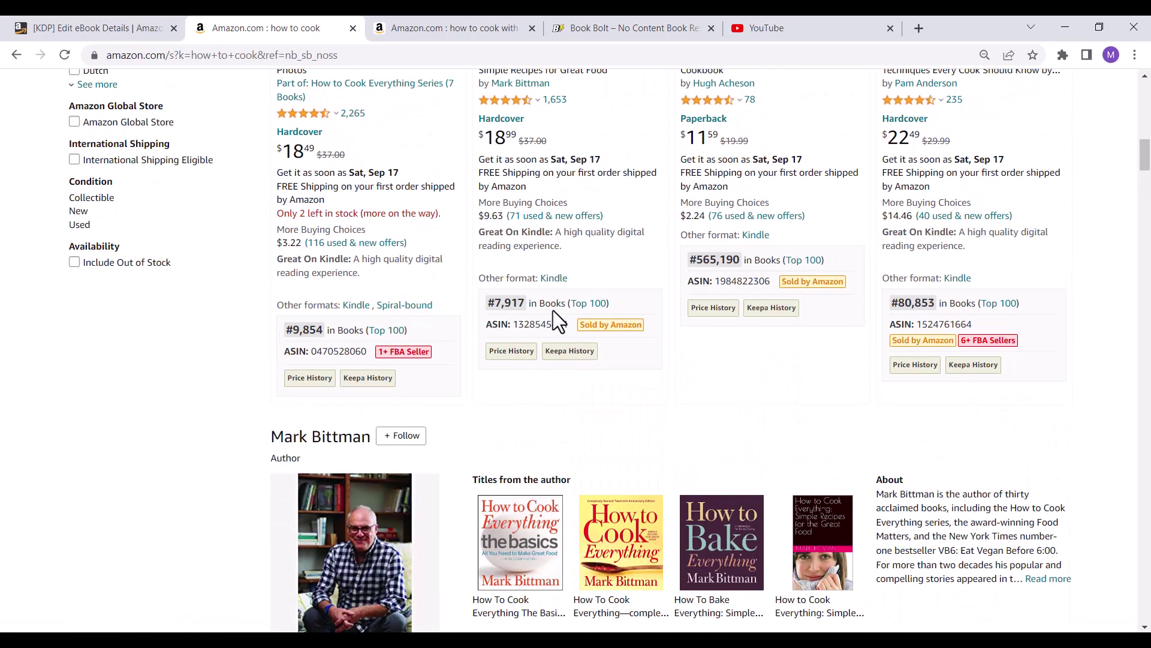
scroll(553, 311, up, 2)
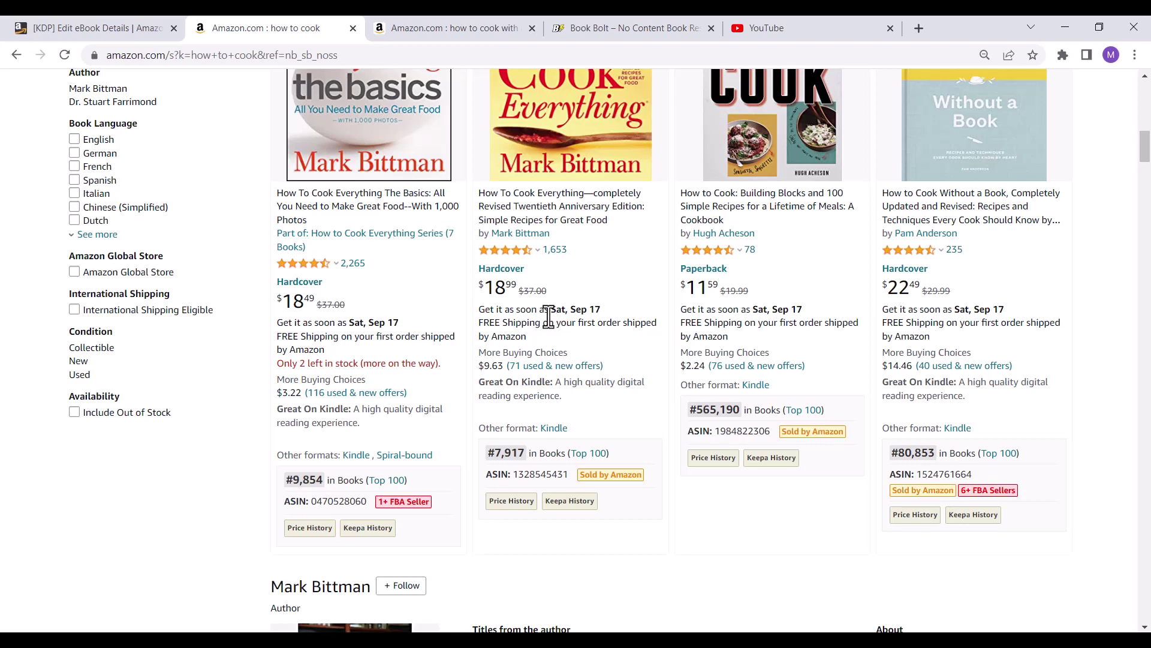
Step: Switch to Book Bolt, open its KDP Category Finder and search for the keyword "quick"
key(ctrl+4)
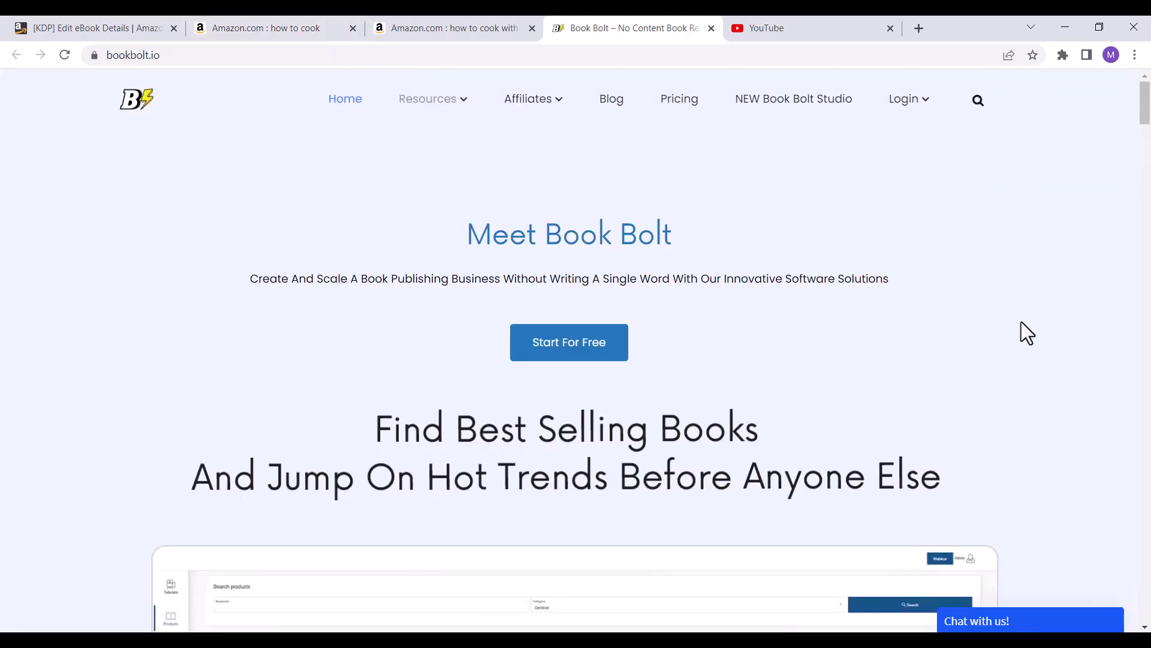
mouse_move(452, 101)
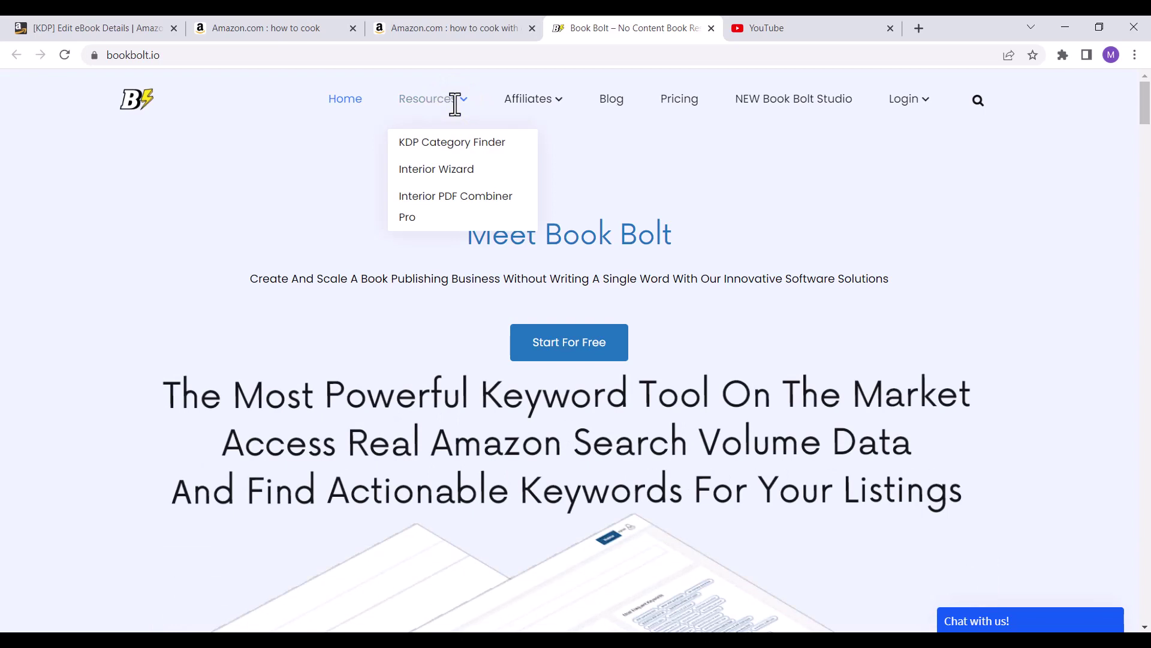
click(455, 104)
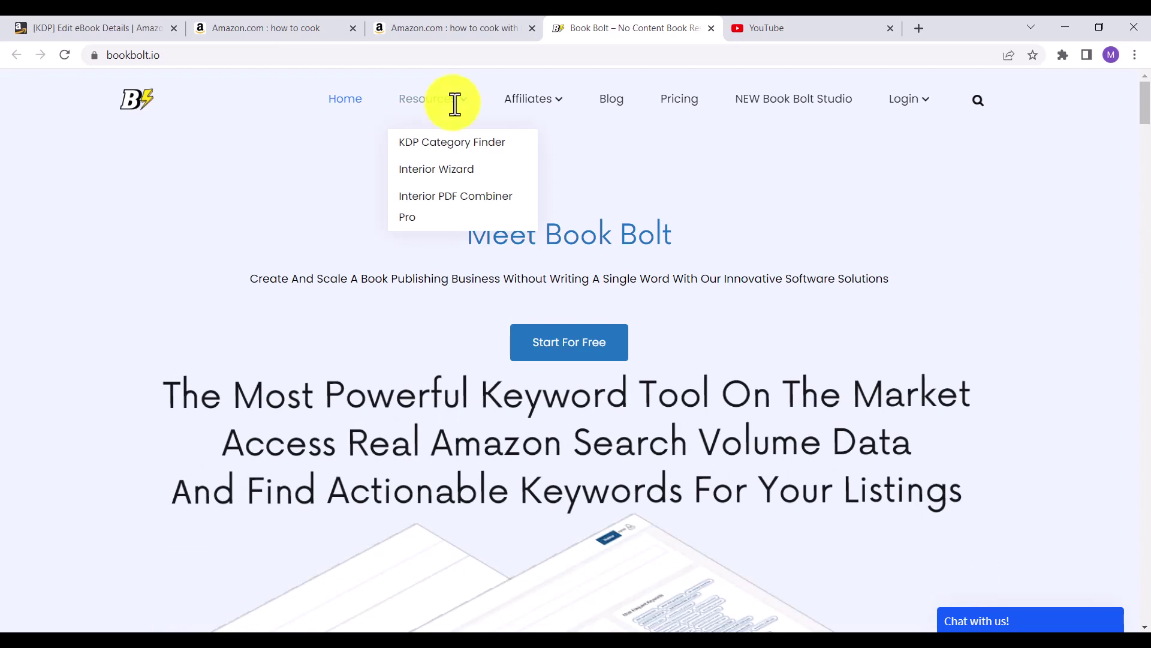
click(458, 144)
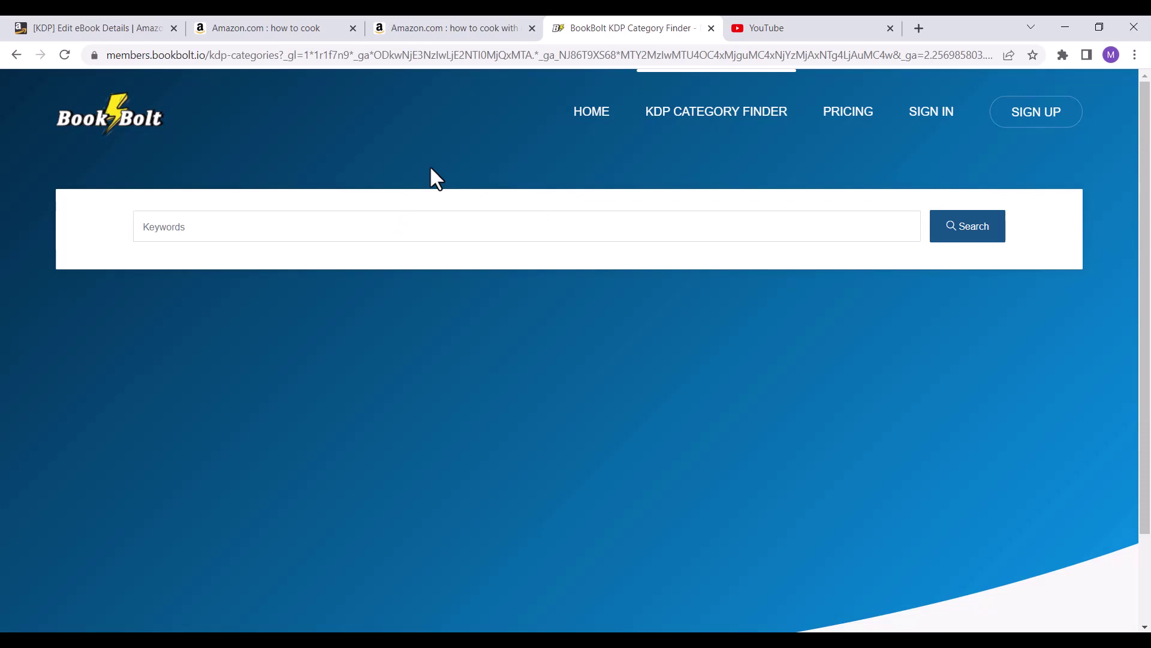
click(434, 222)
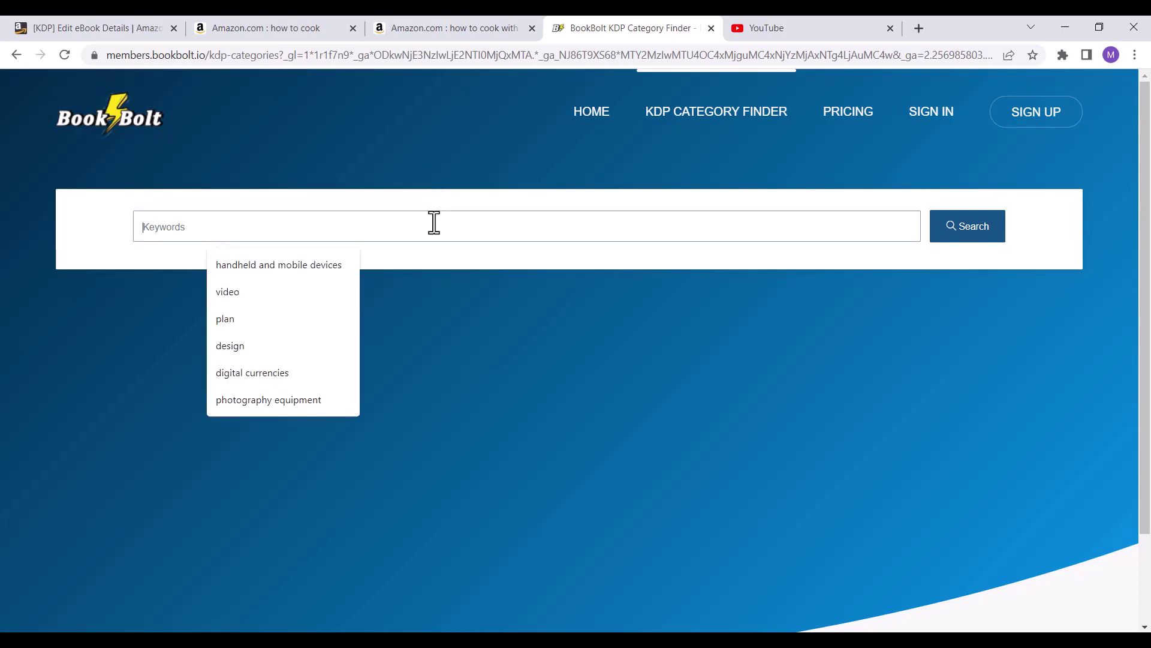
text(quick)
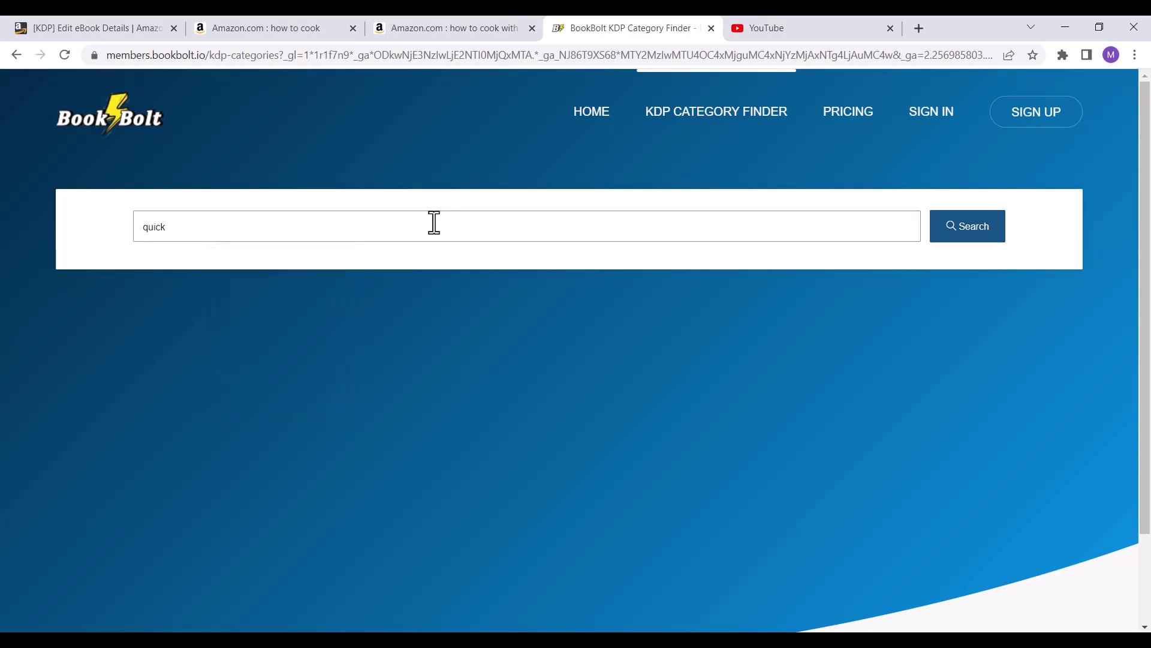
click(988, 231)
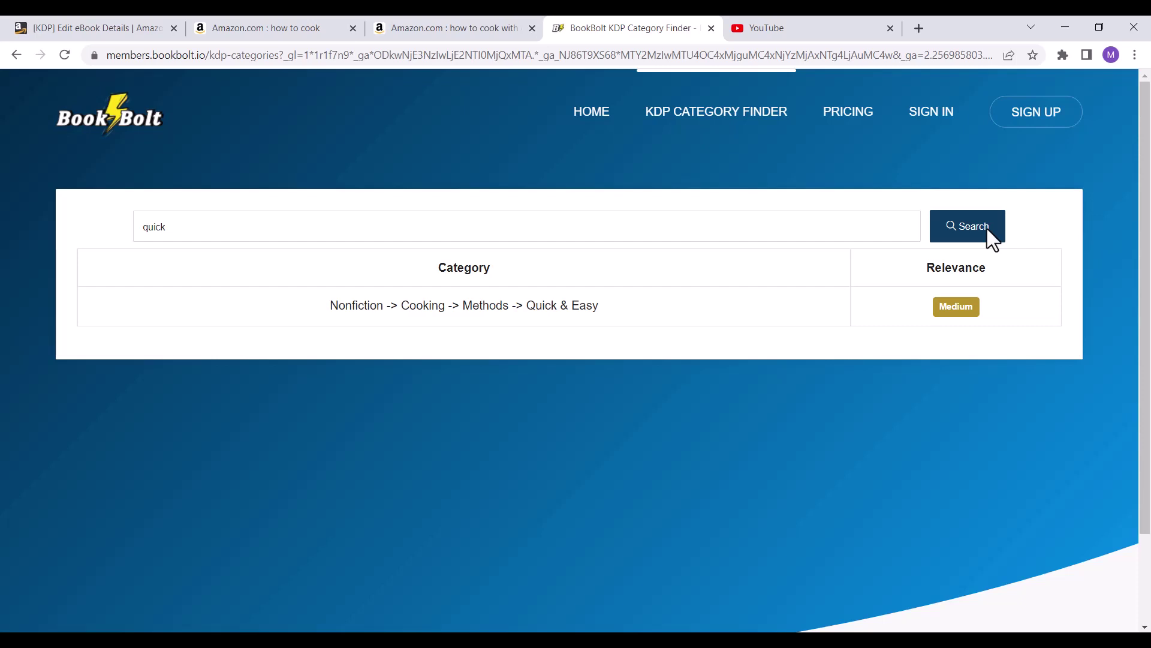
Step: Back in the KDP eBook details, select Nonfiction > Cooking > Methods > Quick & Easy as a browse category
click(93, 19)
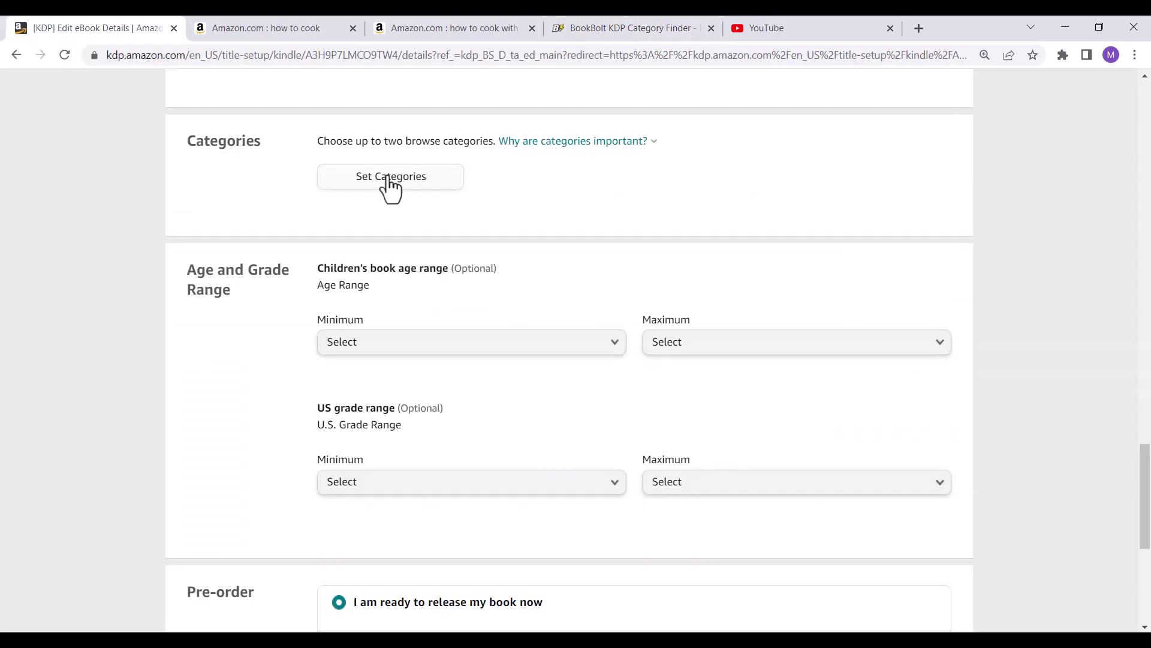
click(388, 187)
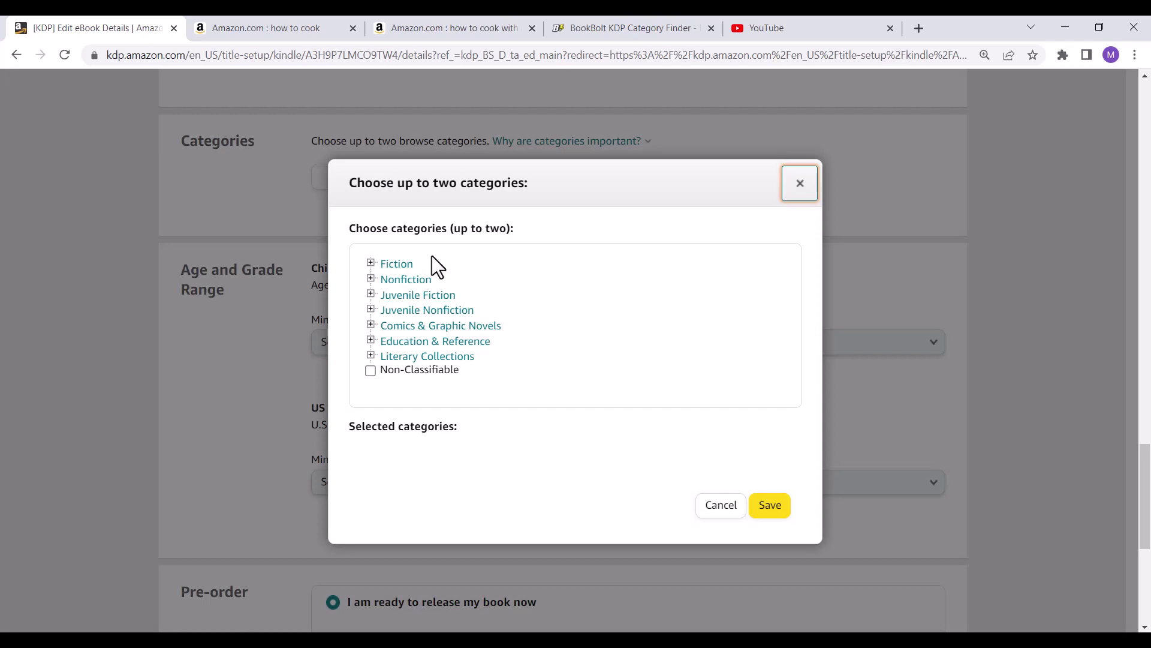
click(408, 277)
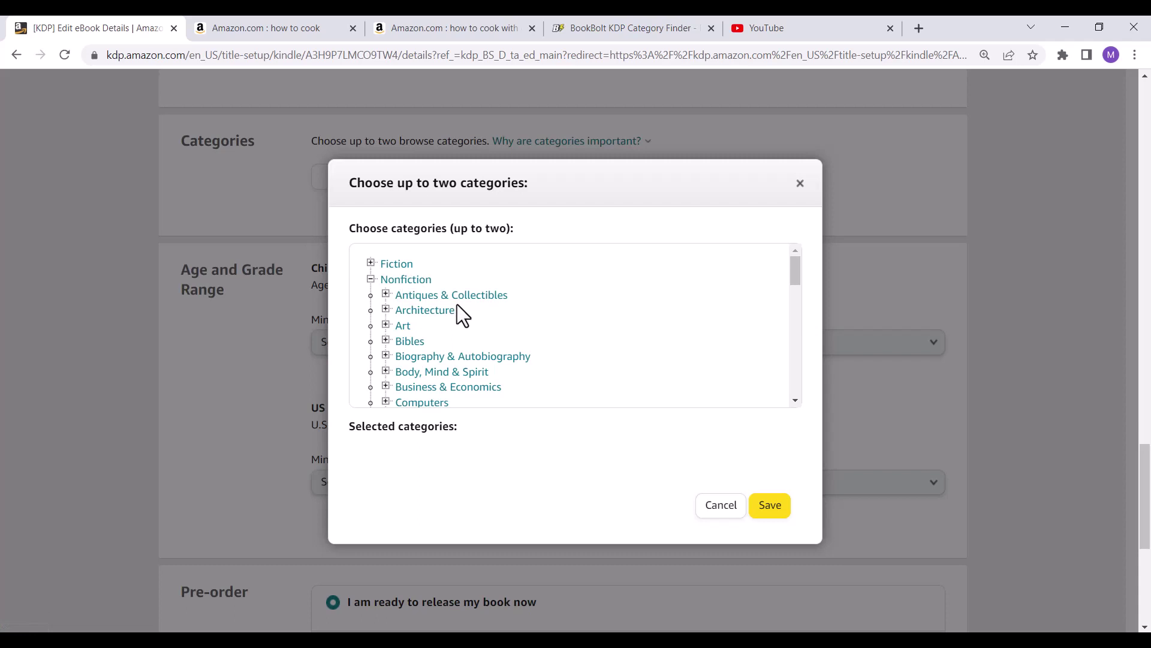
scroll(457, 304, down, 1)
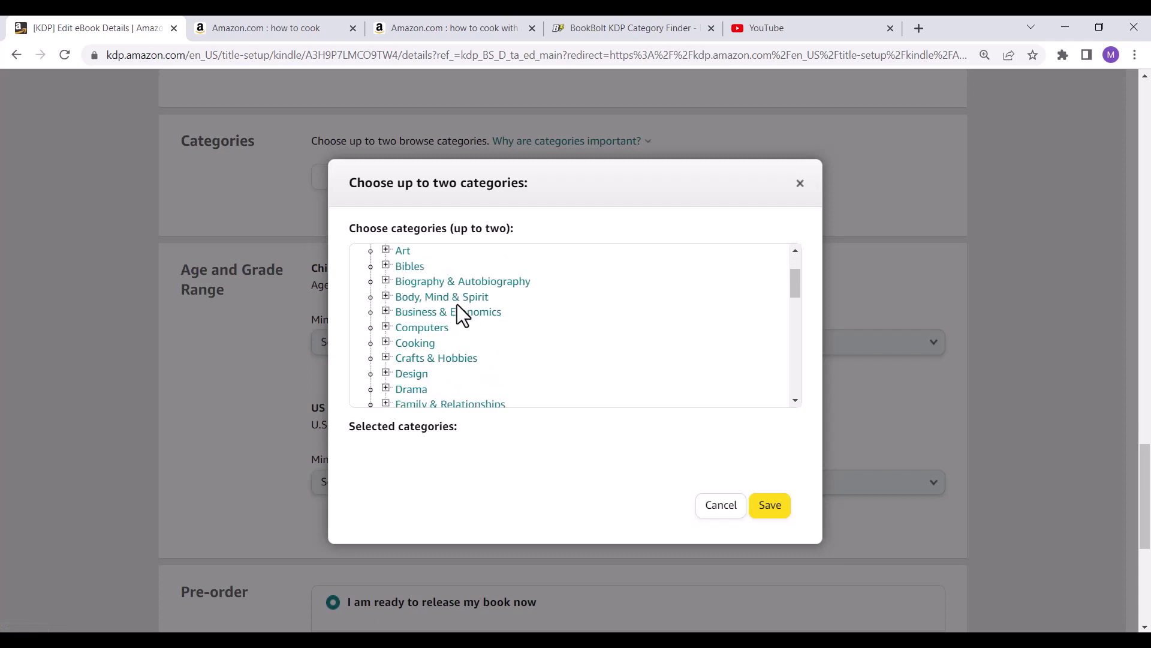
click(416, 344)
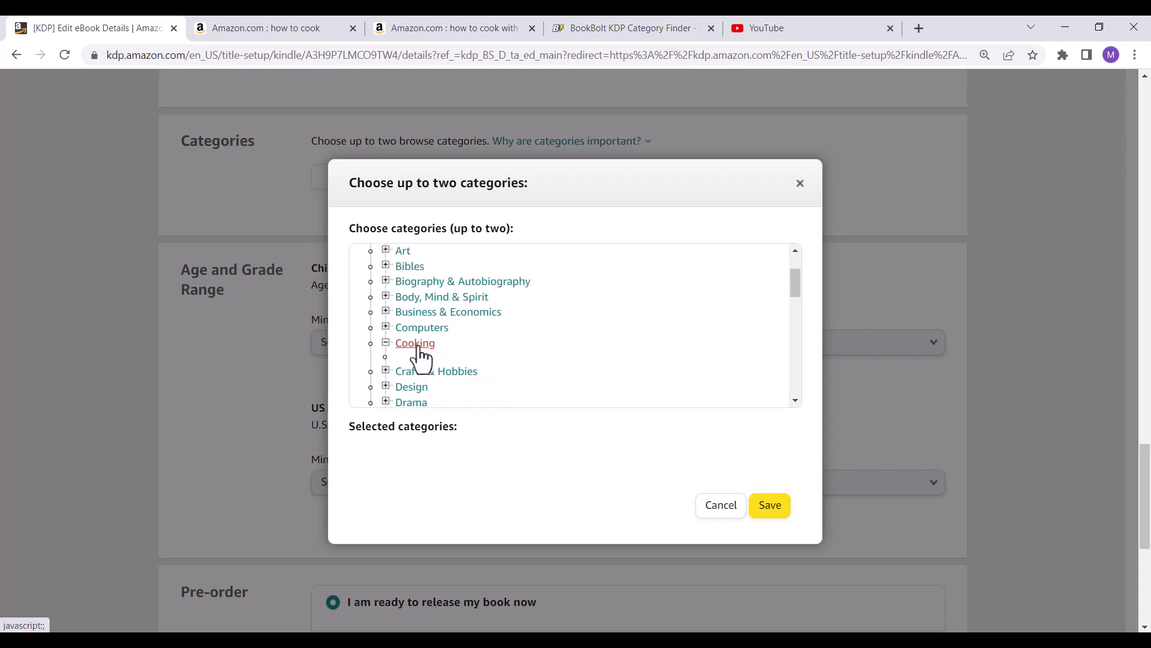
scroll(421, 358, down, 1)
scroll(422, 358, down, 1)
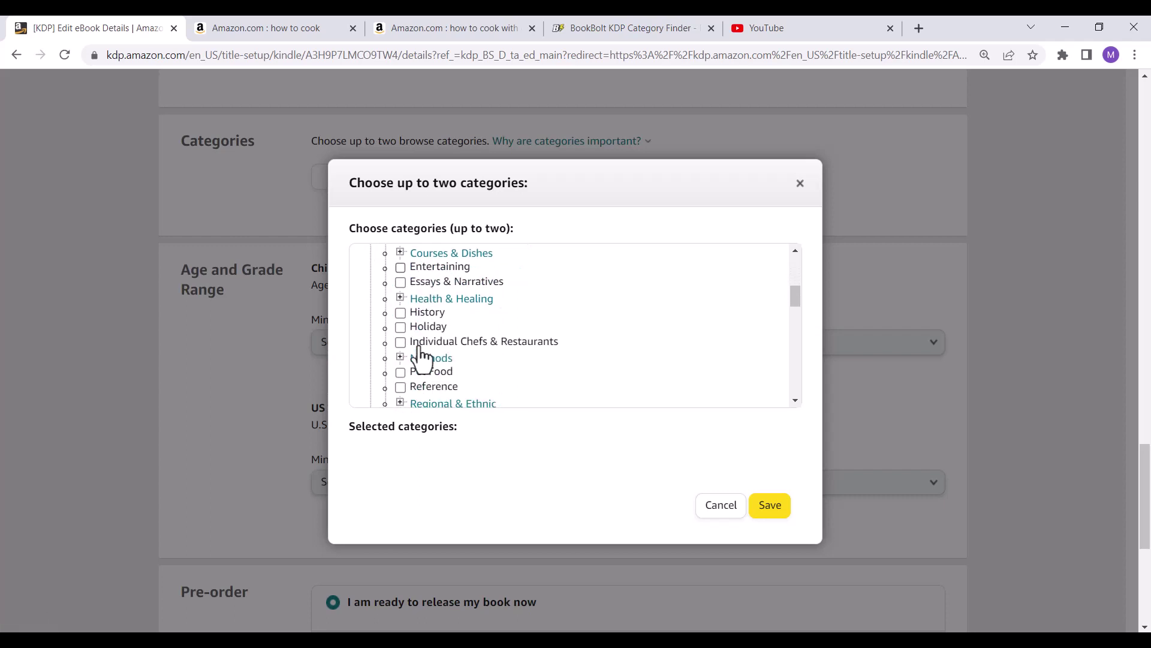
scroll(421, 354, down, 2)
click(427, 283)
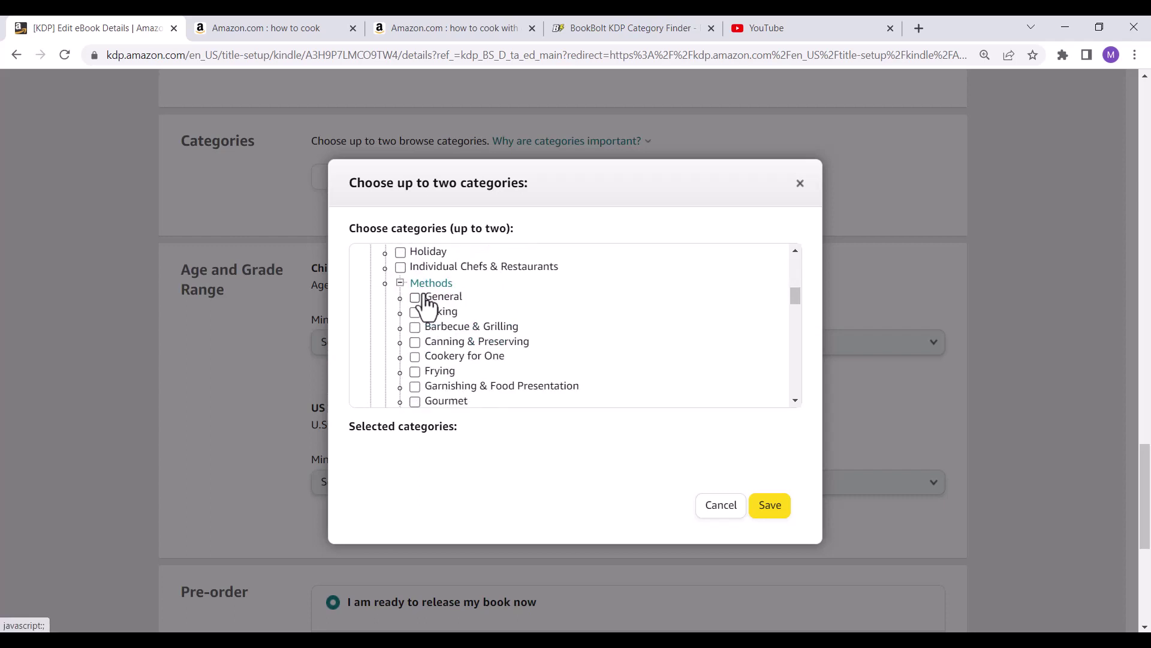
scroll(437, 308, down, 6)
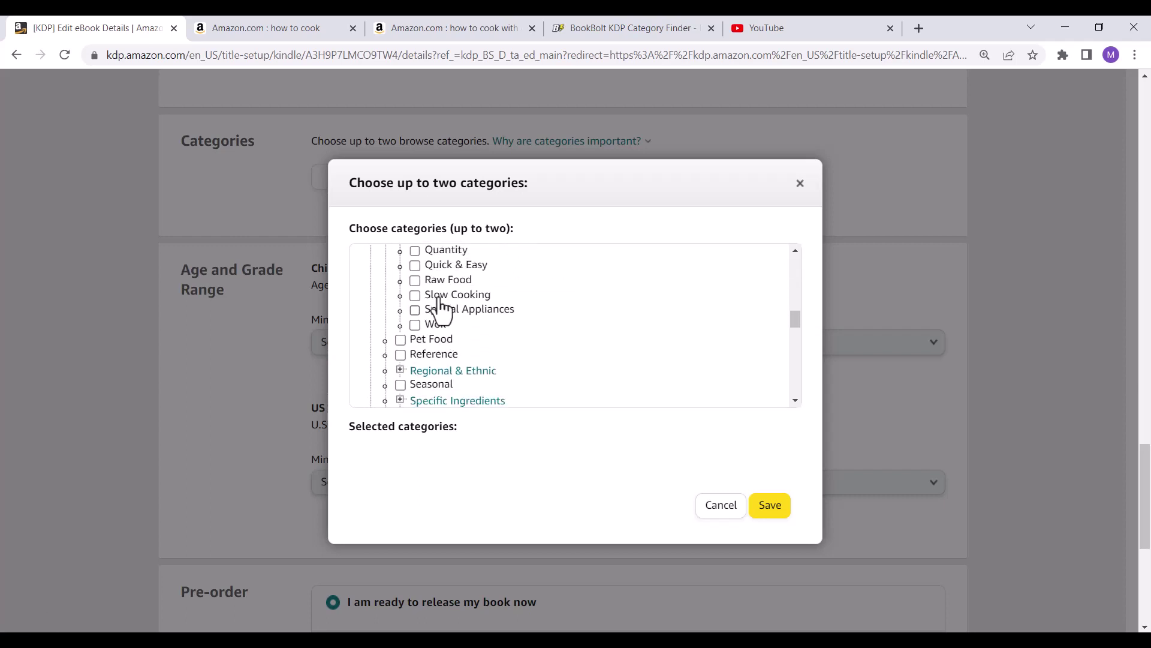
click(437, 265)
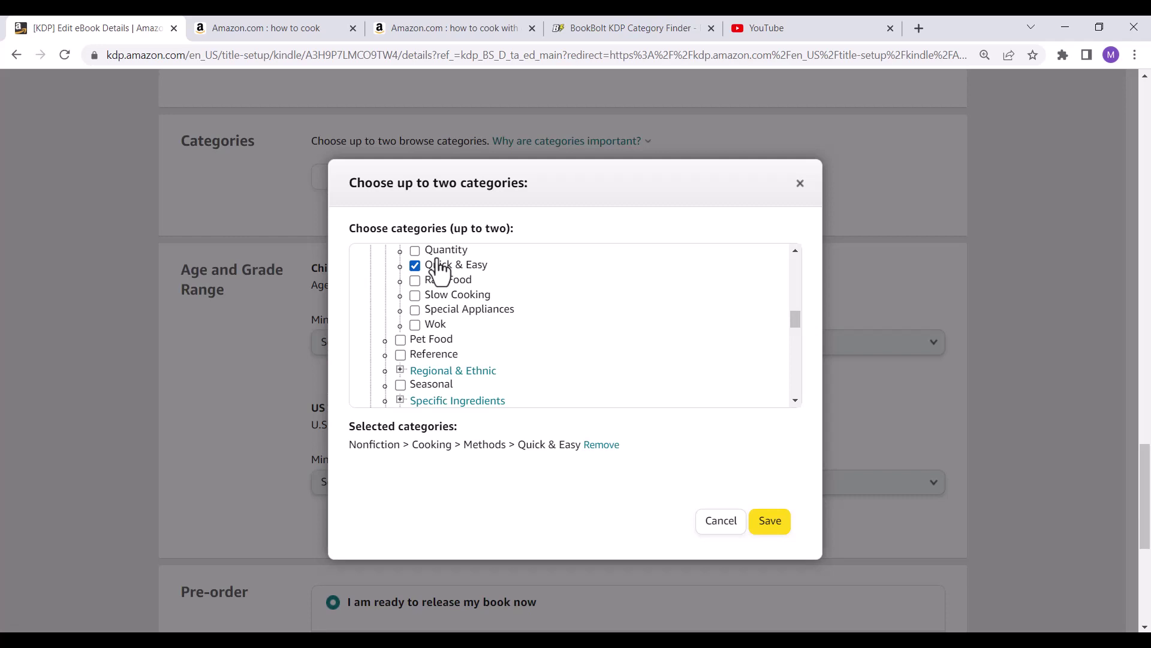
Step: Search Book Bolt's KDP Category Finder for "cooking" and examine the listed categories for a second choice
click(654, 28)
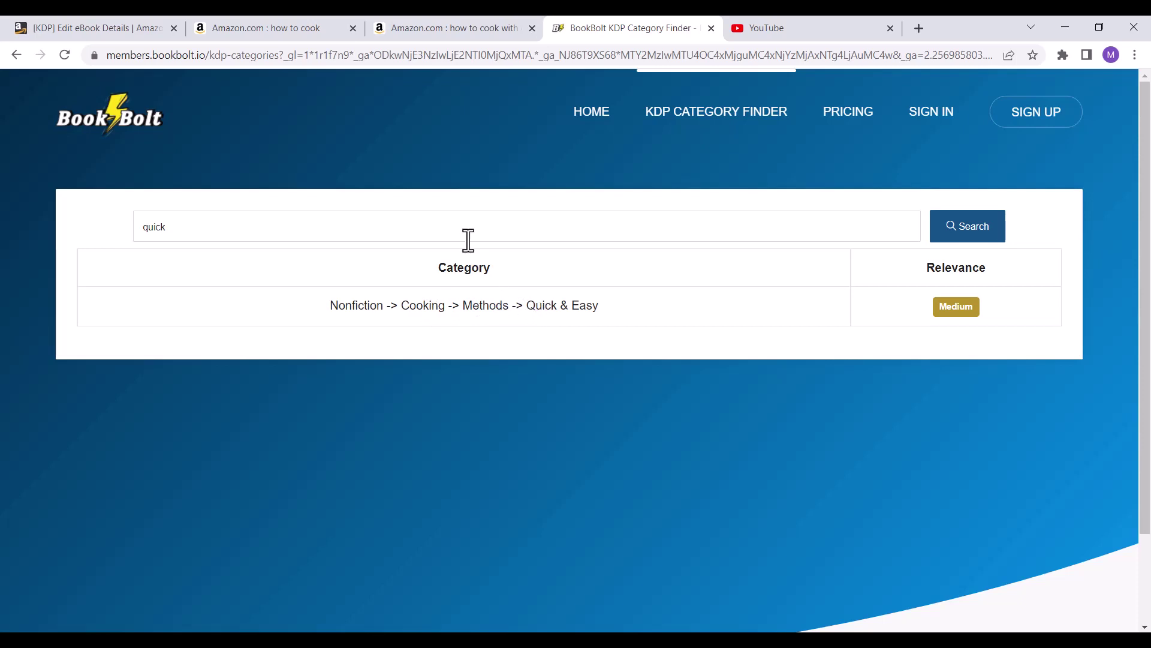
click(237, 236)
key(BackSpace)
key(BackSpace)
key(BackSpace)
key(BackSpace)
key(BackSpace)
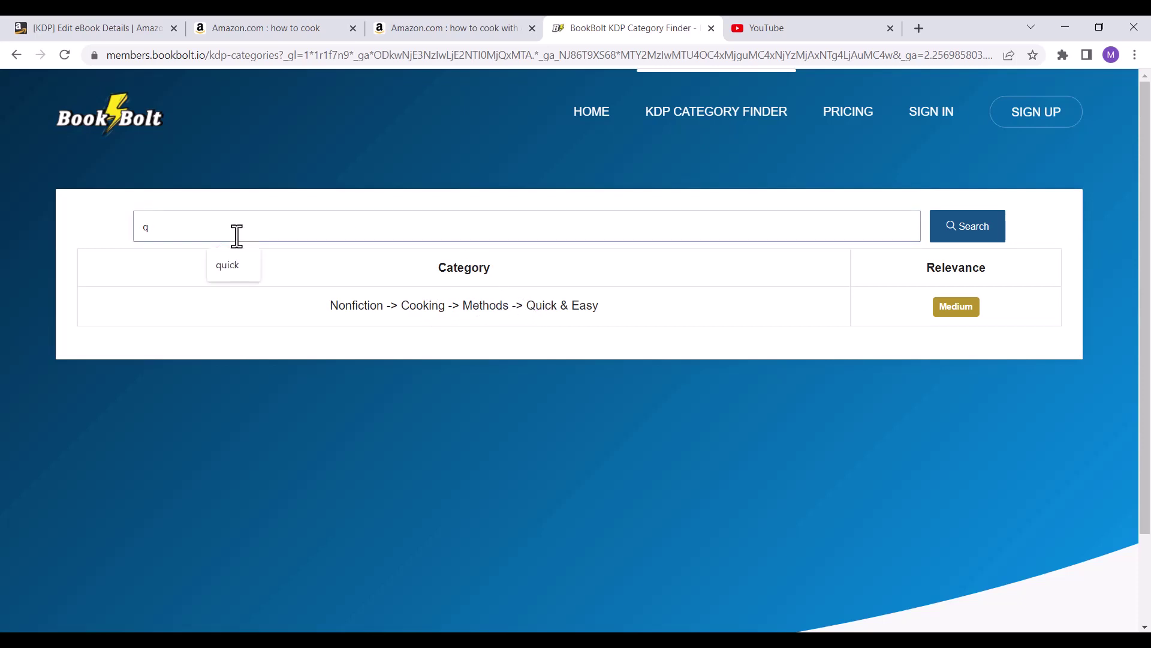
text(cooking)
click(953, 235)
scroll(558, 300, down, 1)
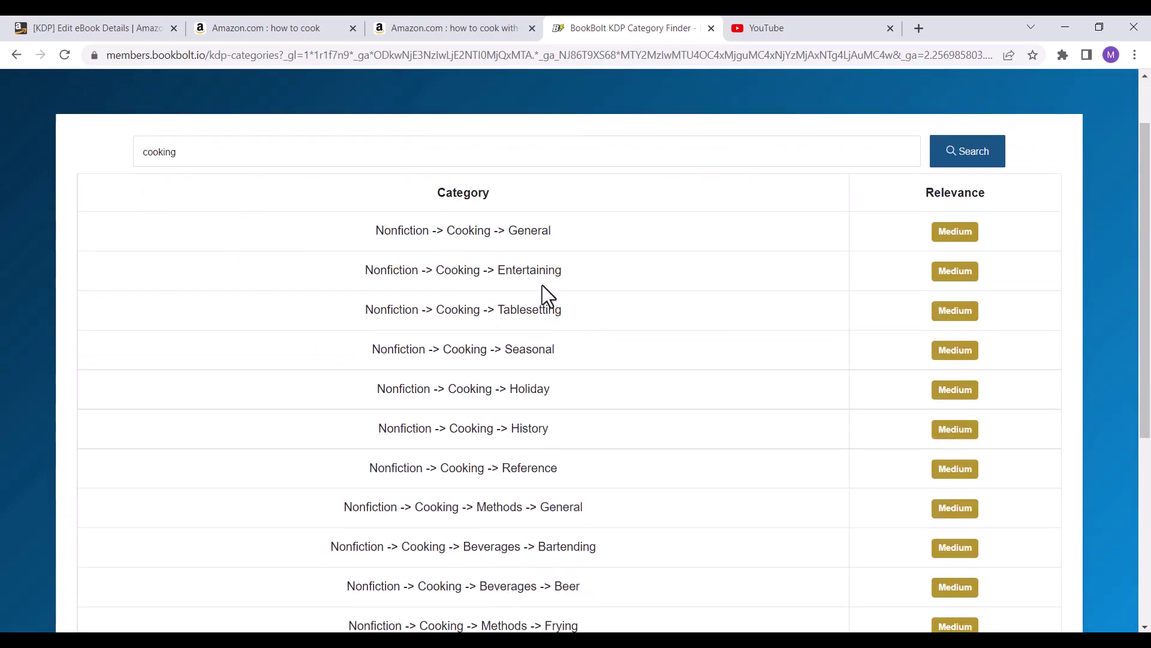
scroll(542, 285, down, 1)
scroll(557, 282, down, 2)
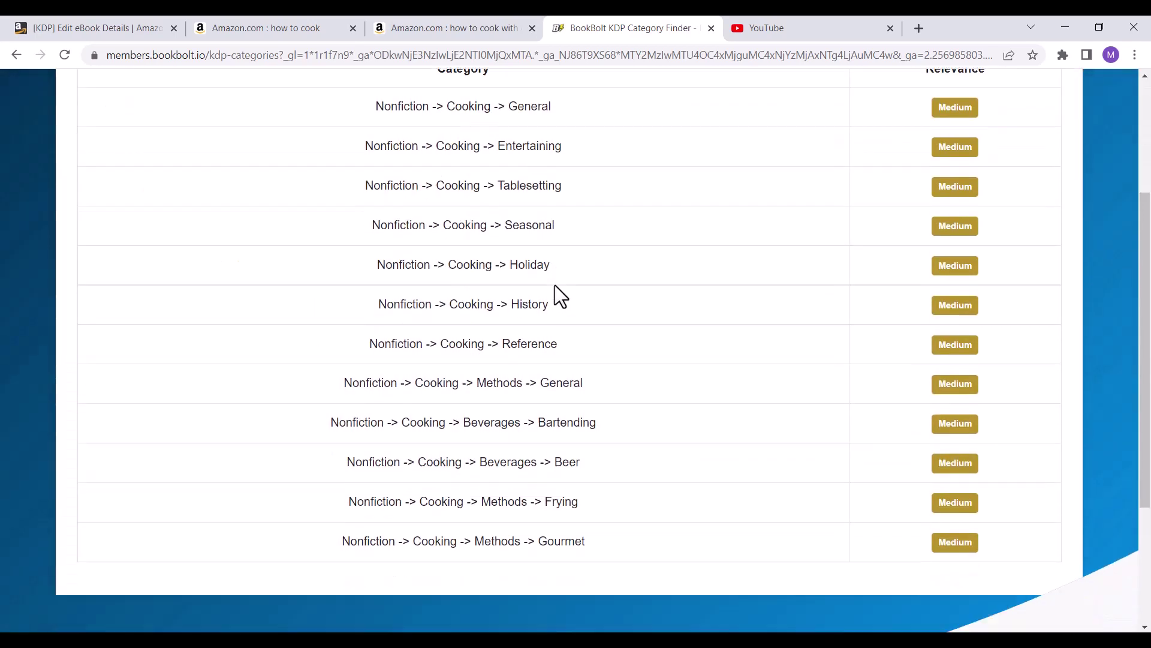
Step: Return to the Amazon "how to cook" results and examine the category rankings in the How to Cook titles' product details
scroll(554, 301, up, 1)
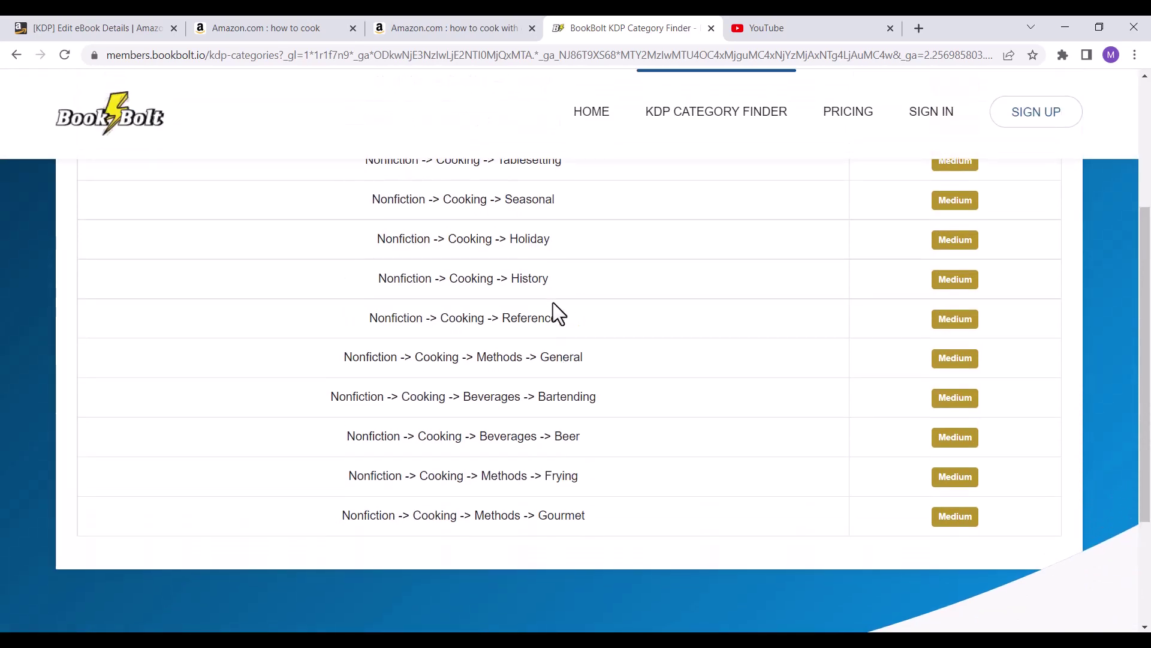
scroll(546, 324, up, 2)
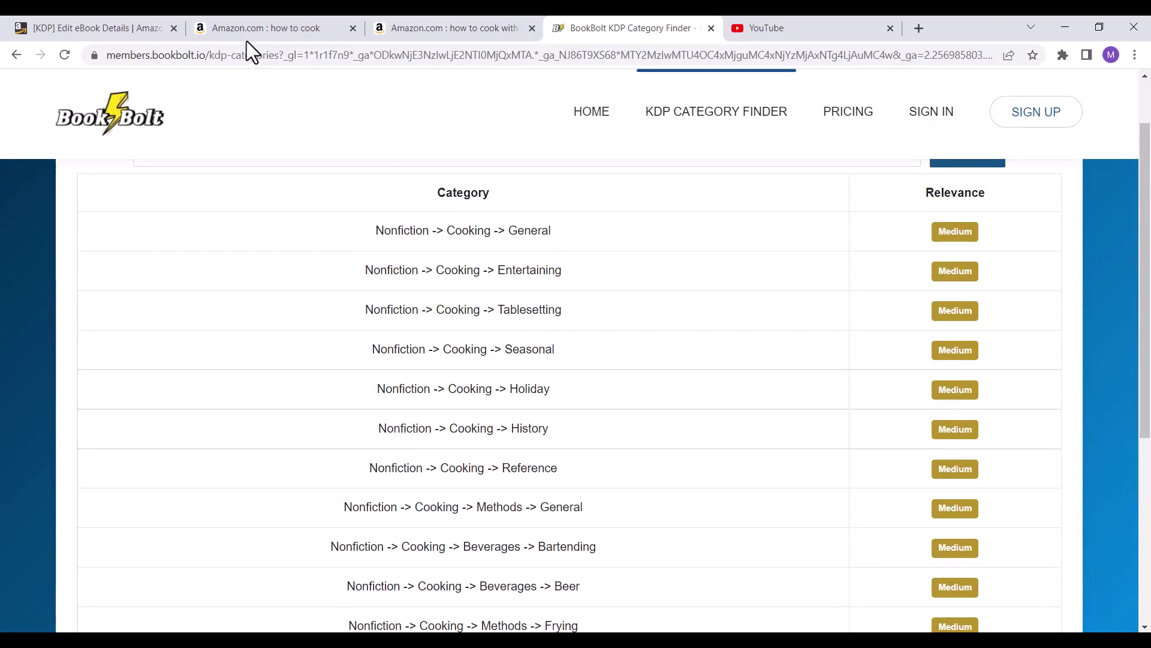
click(261, 26)
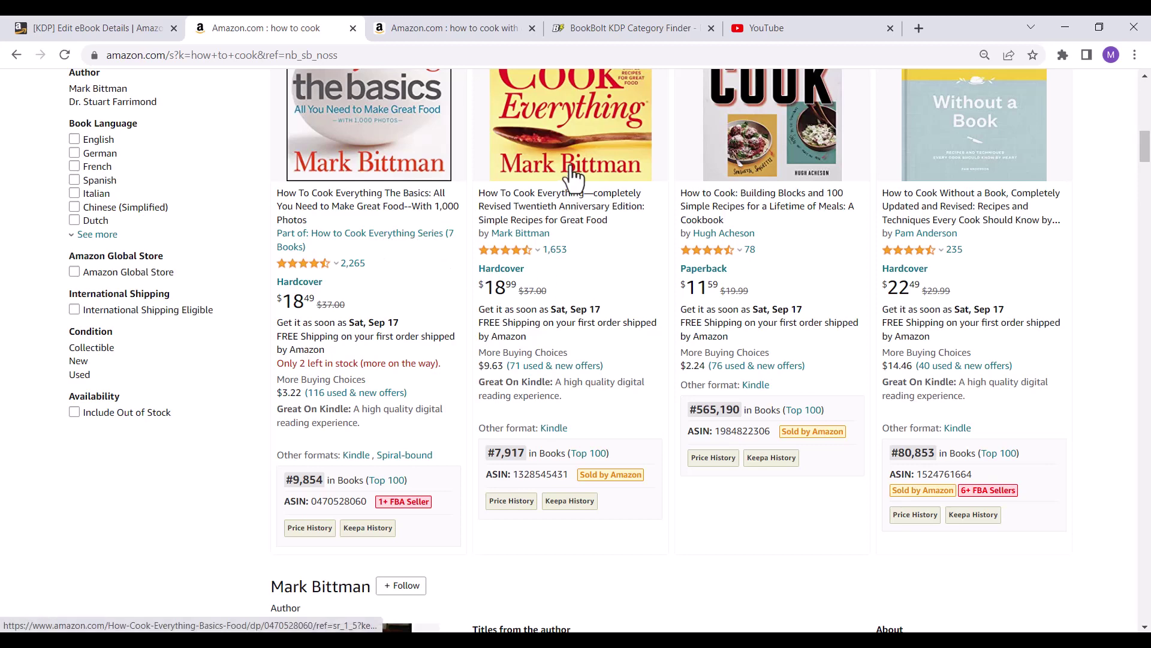
scroll(576, 182, up, 1)
mouse_move(961, 247)
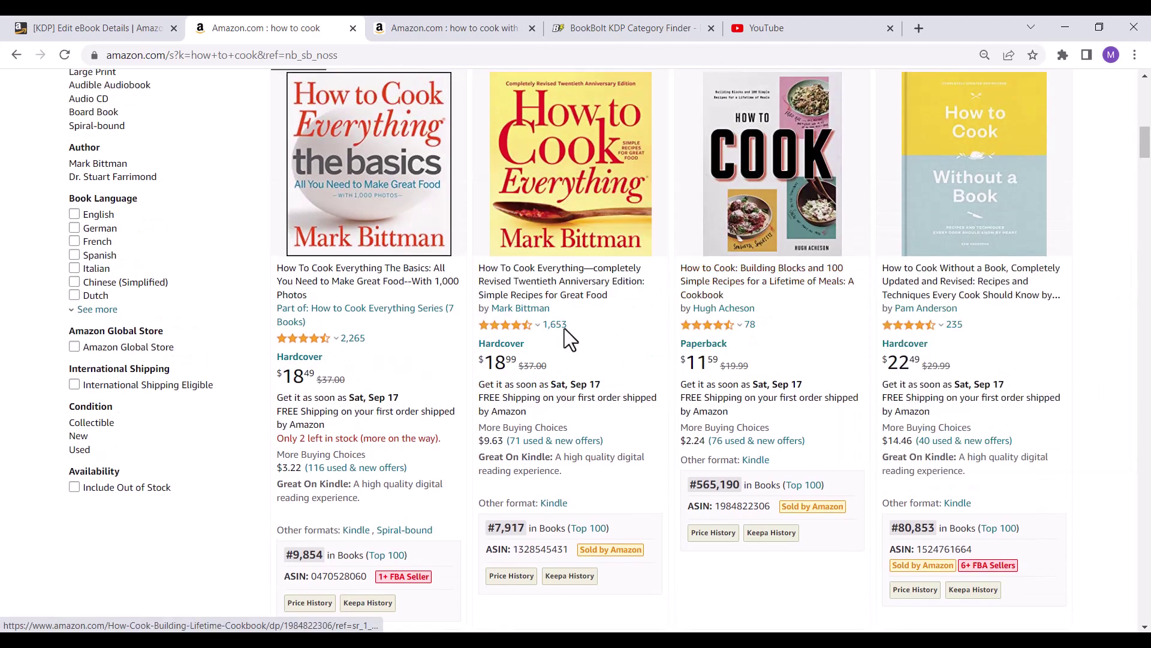
scroll(564, 330, down, 1)
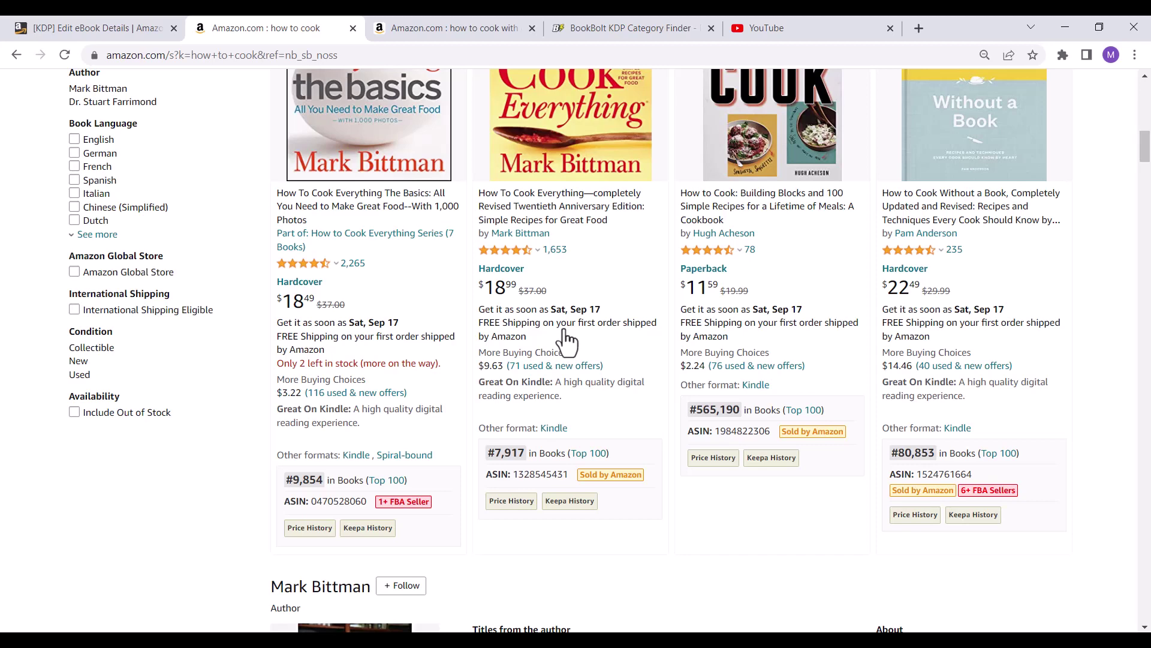
mouse_move(768, 157)
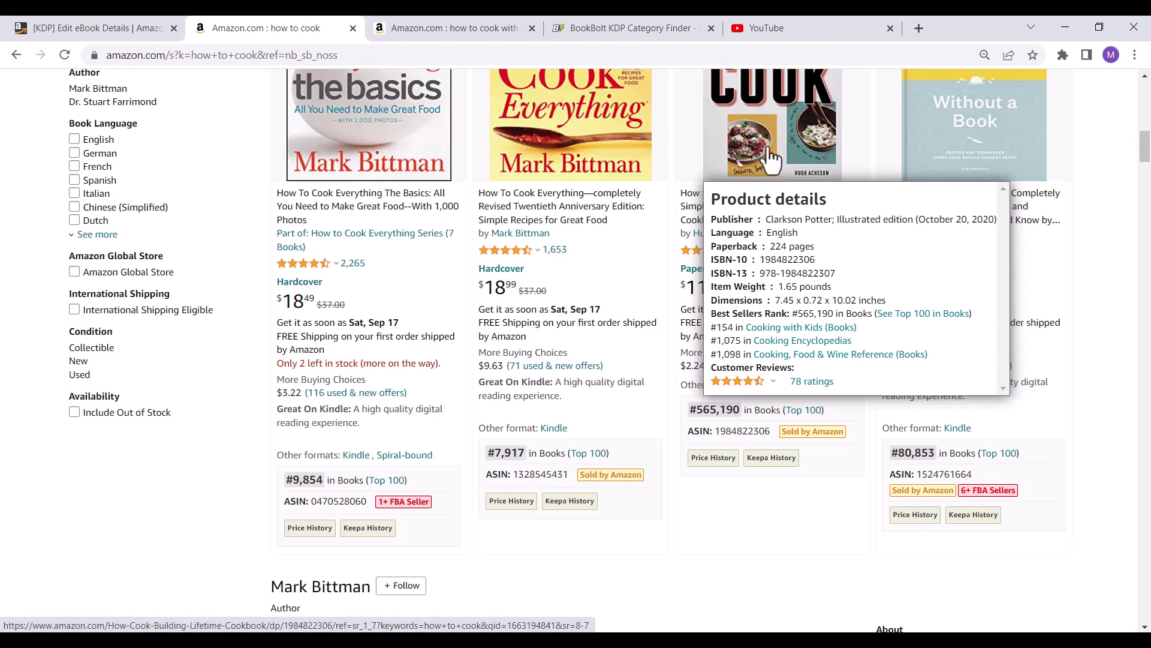
mouse_move(628, 250)
scroll(640, 326, down, 3)
scroll(637, 324, up, 3)
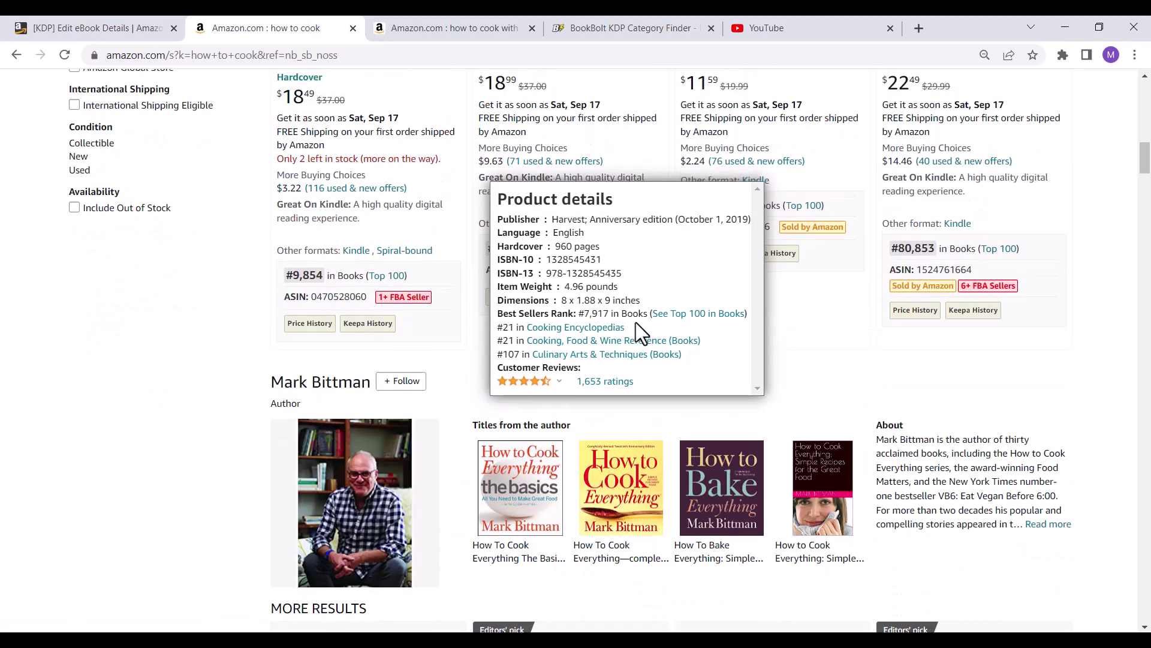
scroll(636, 320, up, 2)
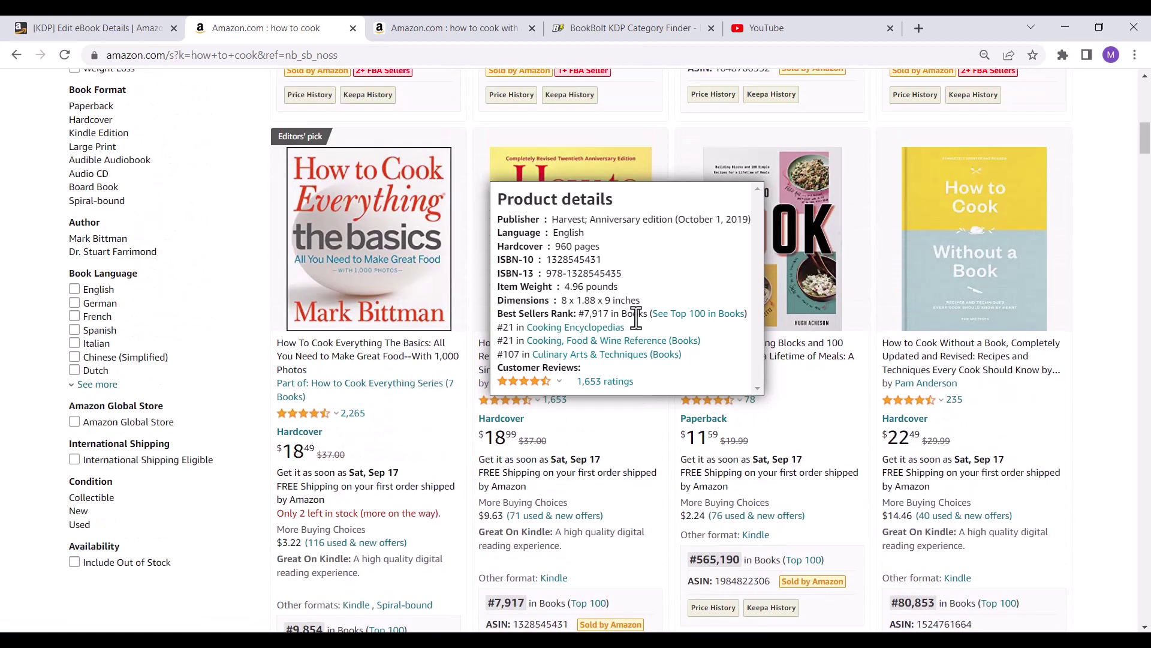
scroll(635, 318, up, 3)
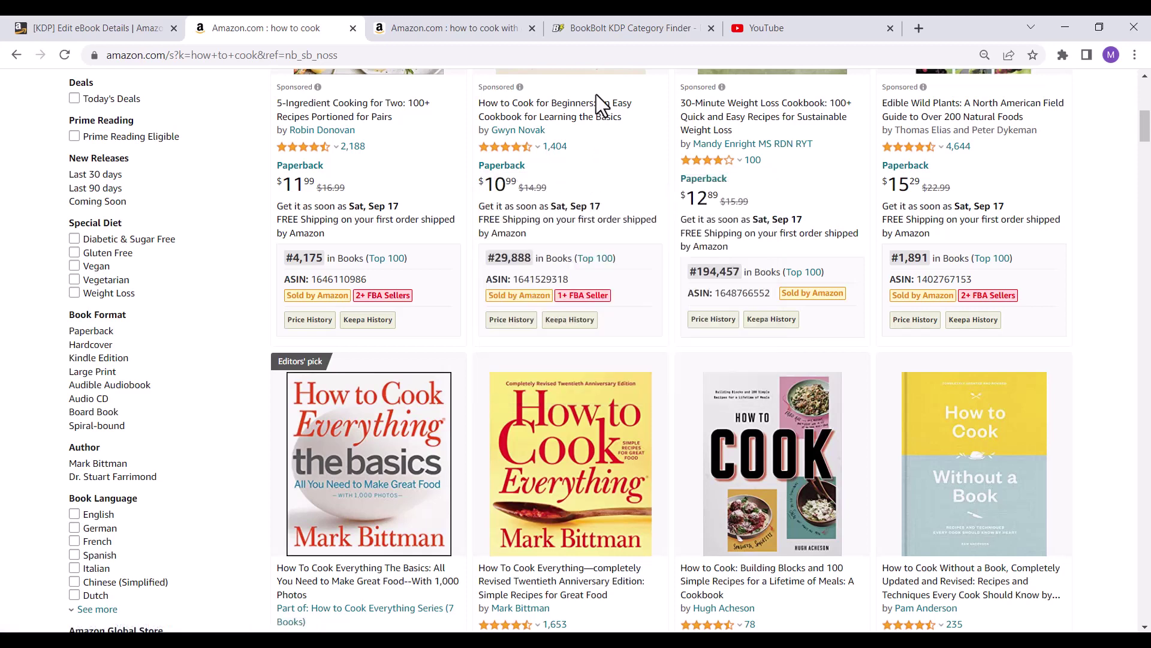
Step: Switch to Book Bolt's KDP Category Finder, search for "cooking encyclopedia" and look through the suggested categories
click(622, 27)
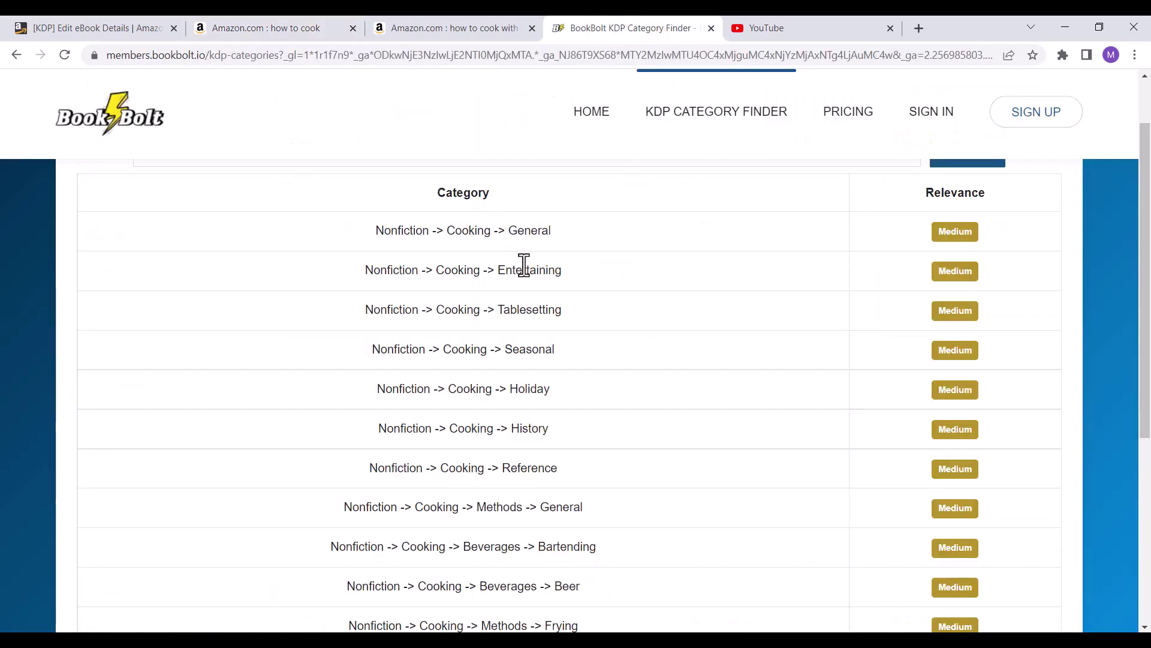
scroll(413, 246, up, 2)
scroll(528, 333, down, 3)
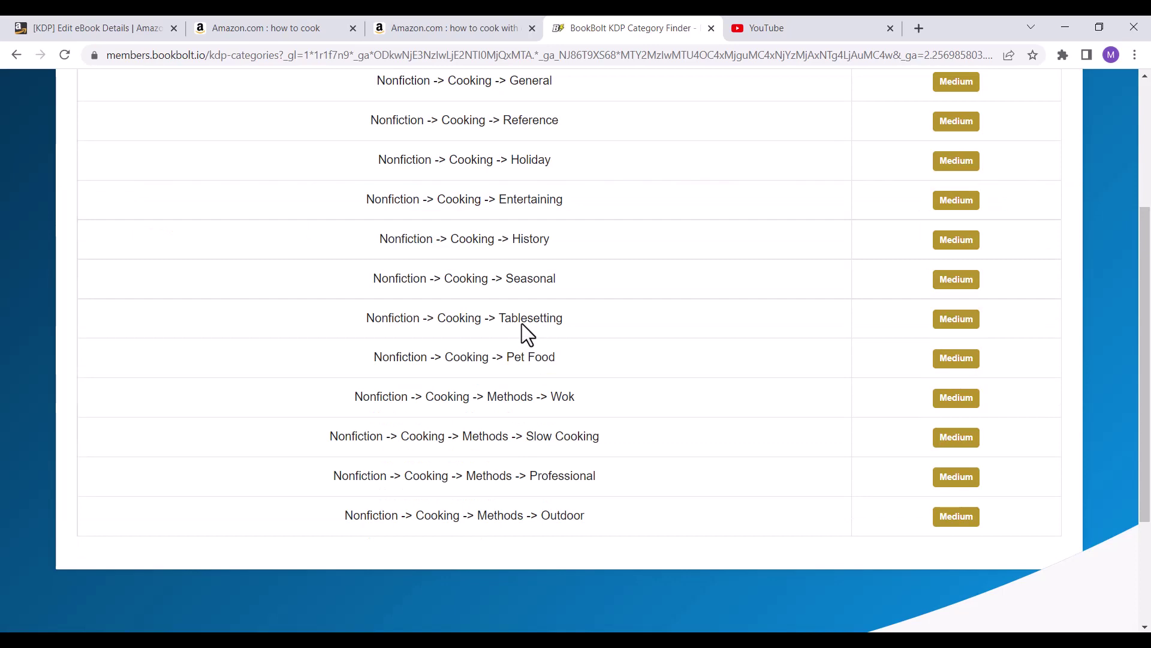
scroll(521, 324, up, 2)
scroll(521, 323, up, 1)
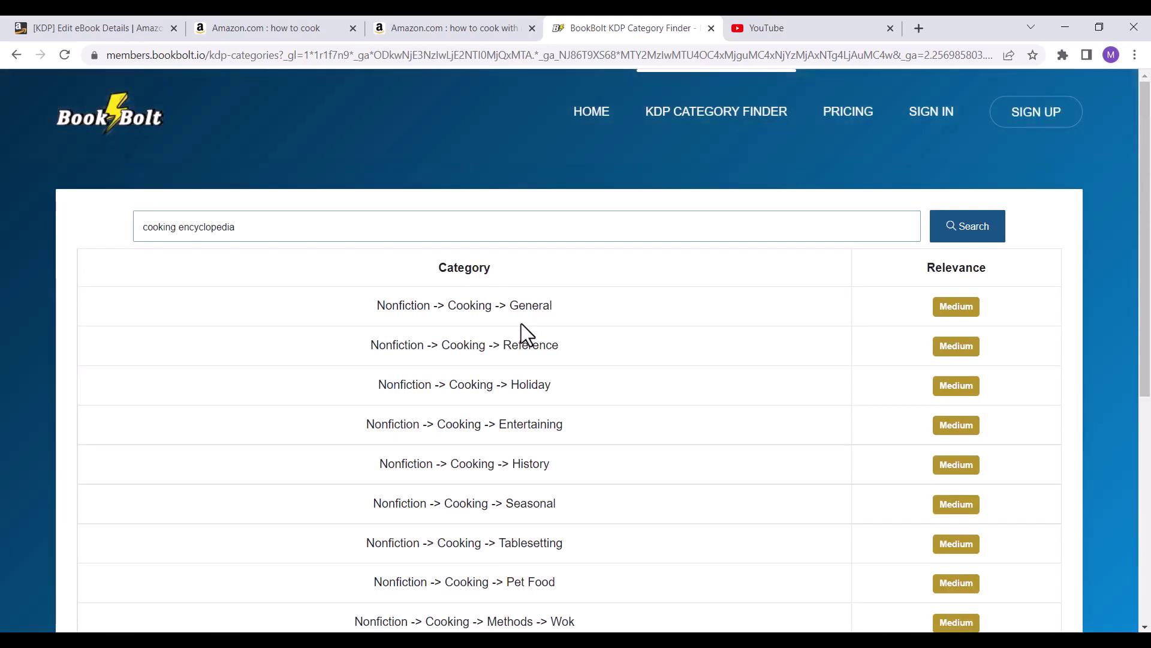
Step: Recheck the How to Cook titles on Amazon and compare them with Book Bolt's "cooking encyclopedia" category list
click(260, 21)
scroll(617, 348, down, 5)
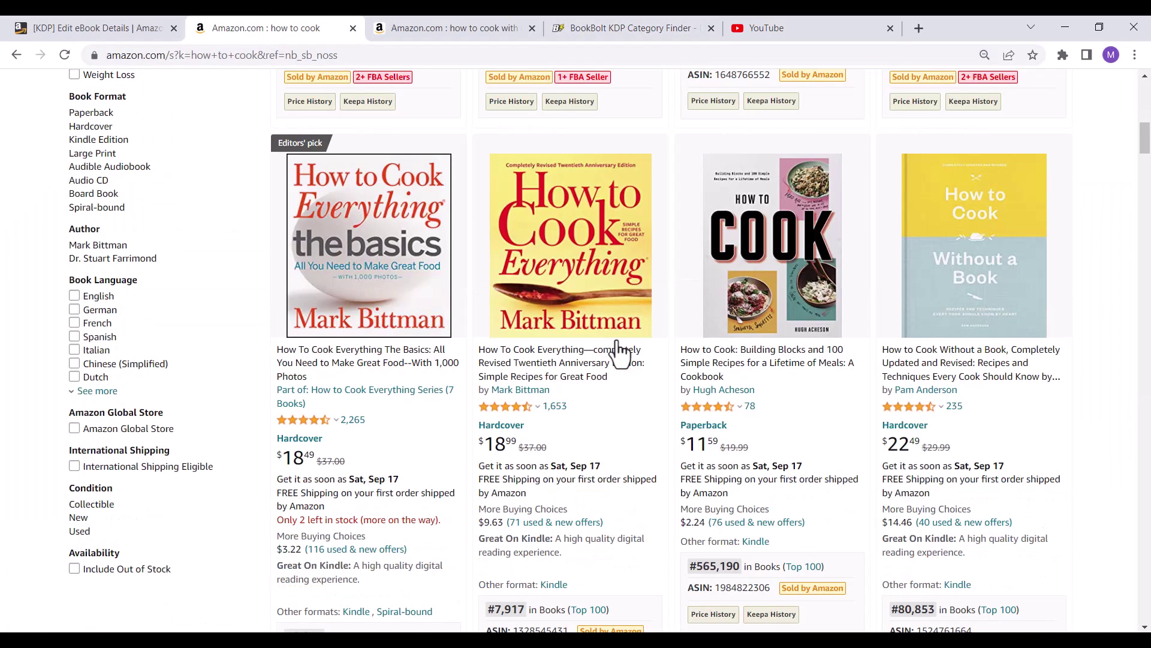
mouse_move(803, 252)
scroll(573, 364, down, 4)
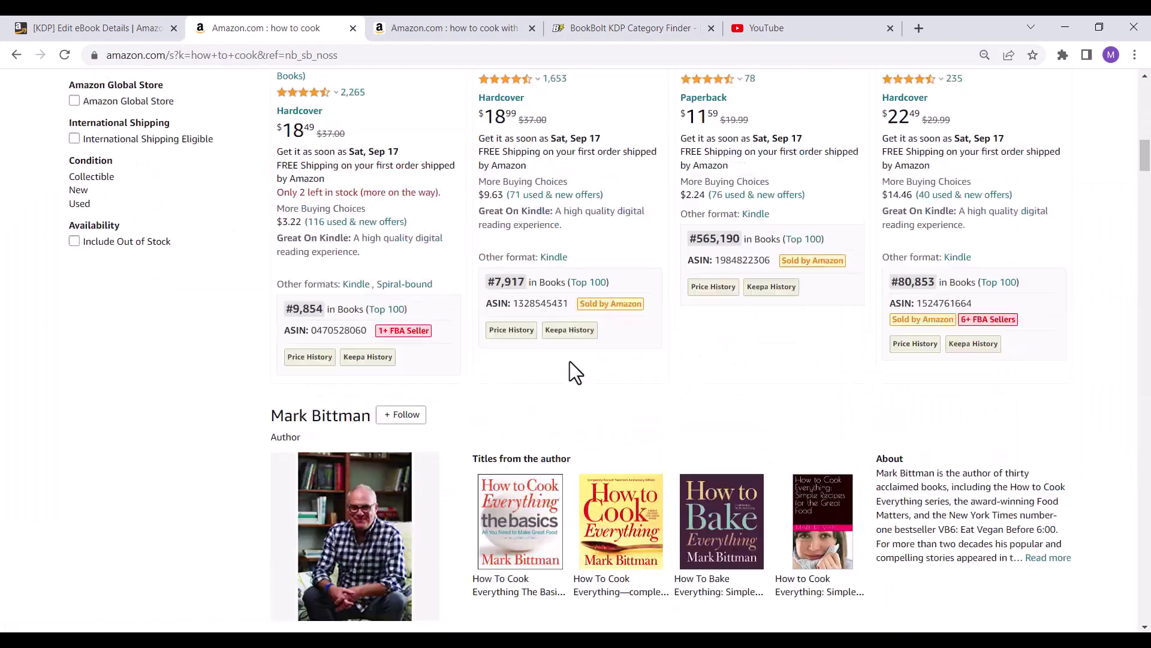
mouse_move(548, 326)
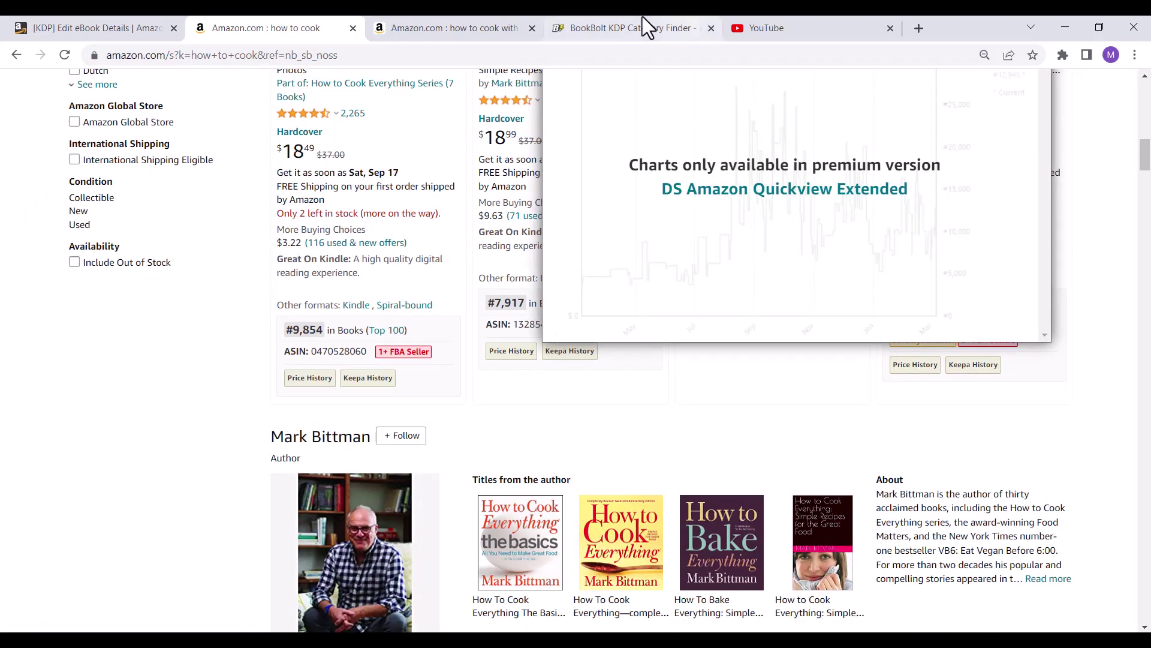
click(617, 30)
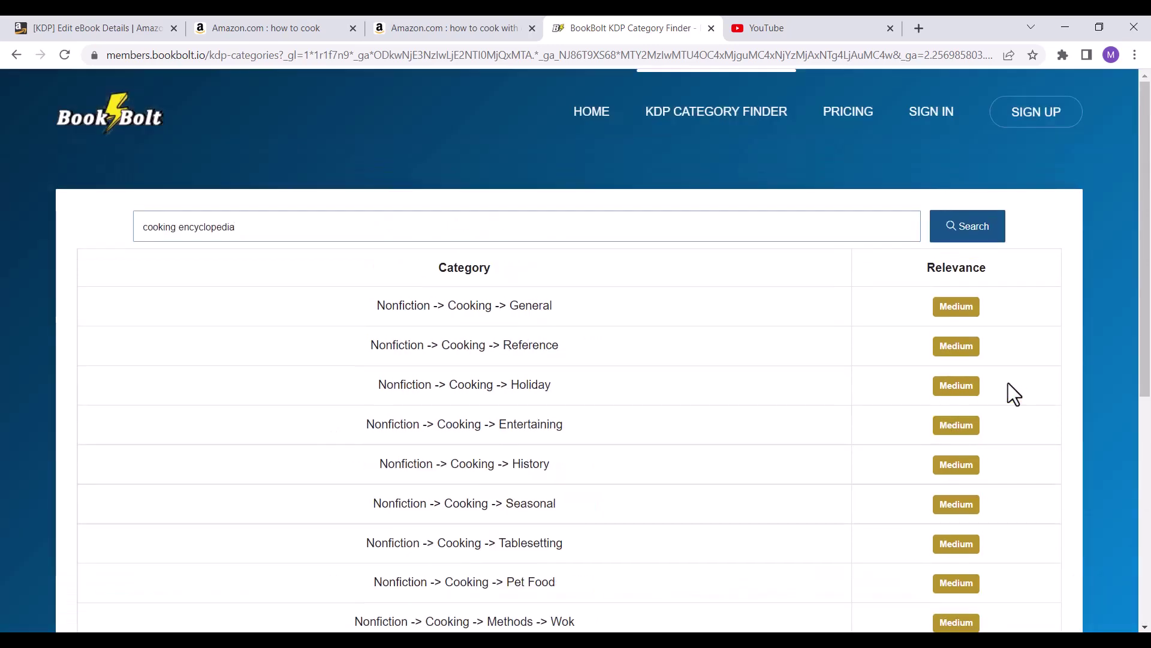
scroll(998, 390, down, 4)
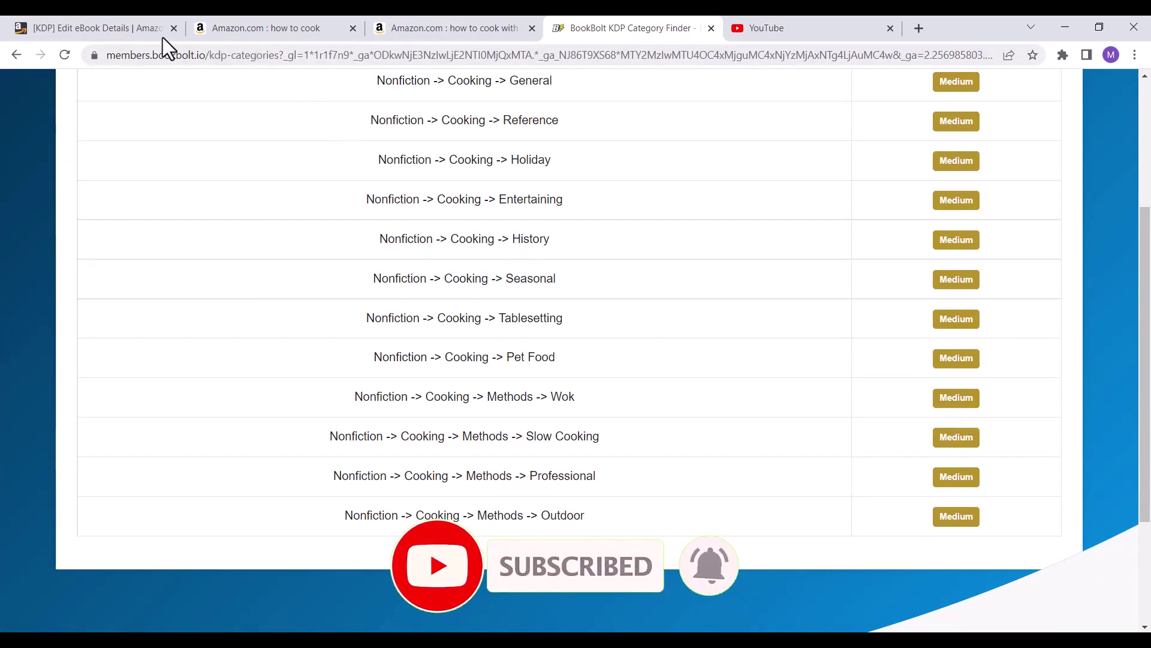
Step: Back in the KDP eBook details, add Nonfiction > Cooking > Methods > Slow Cooking as the second category and save the selection
click(131, 20)
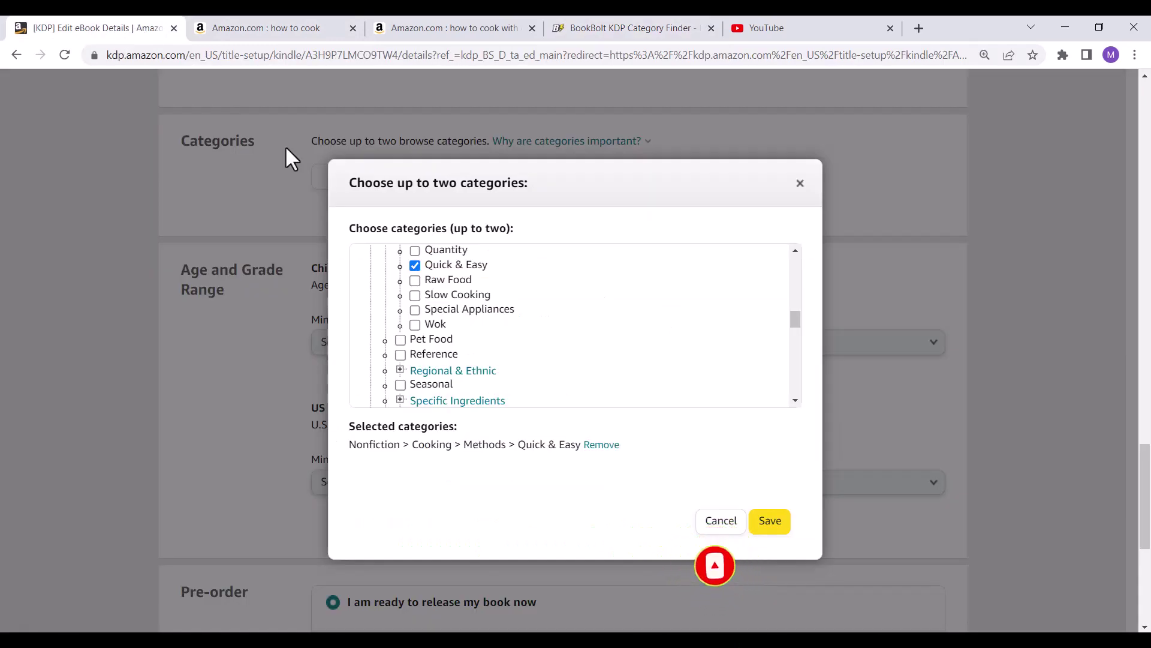
click(462, 302)
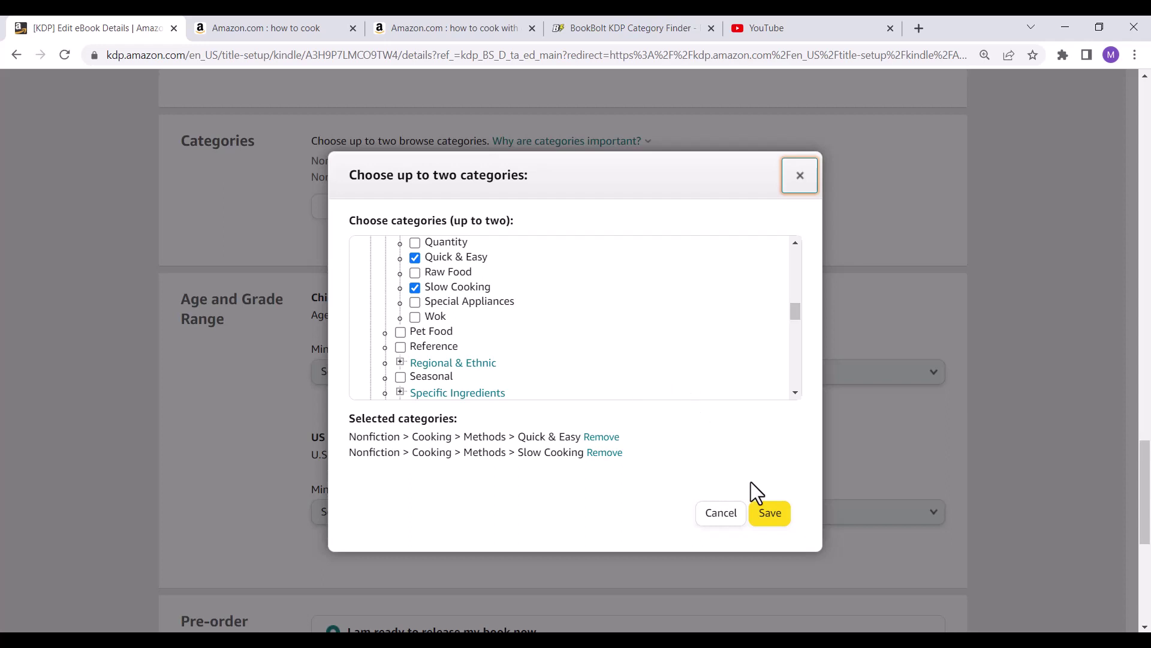
click(760, 507)
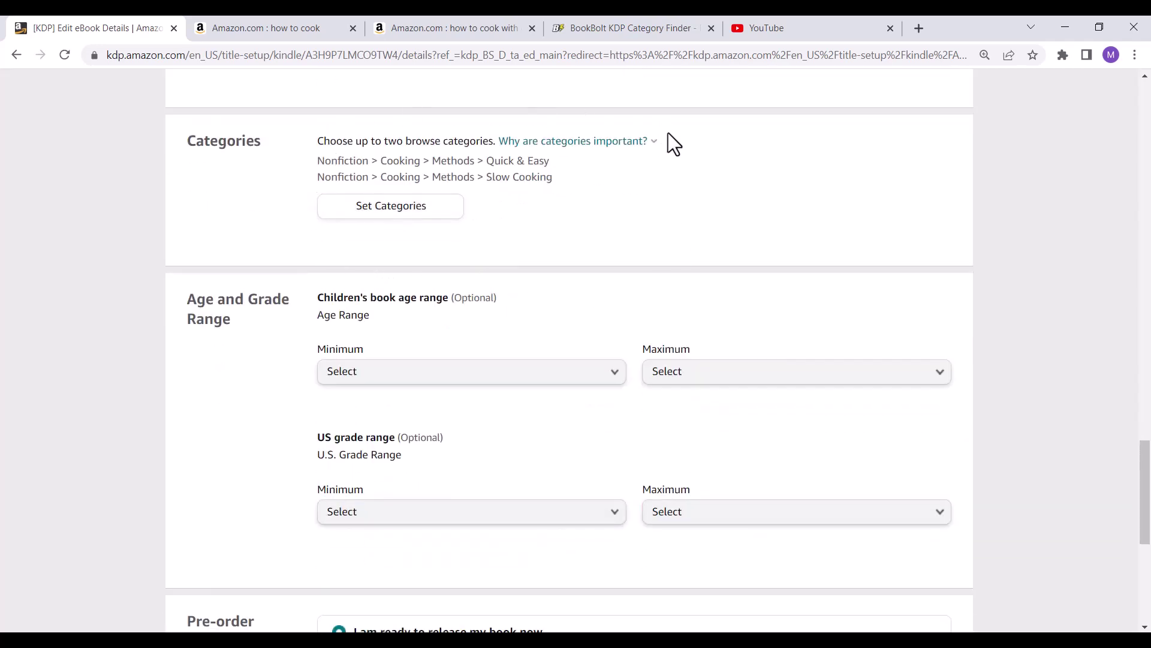
Step: Review the minimum and maximum options for the children's book age range without choosing any
scroll(485, 221, down, 1)
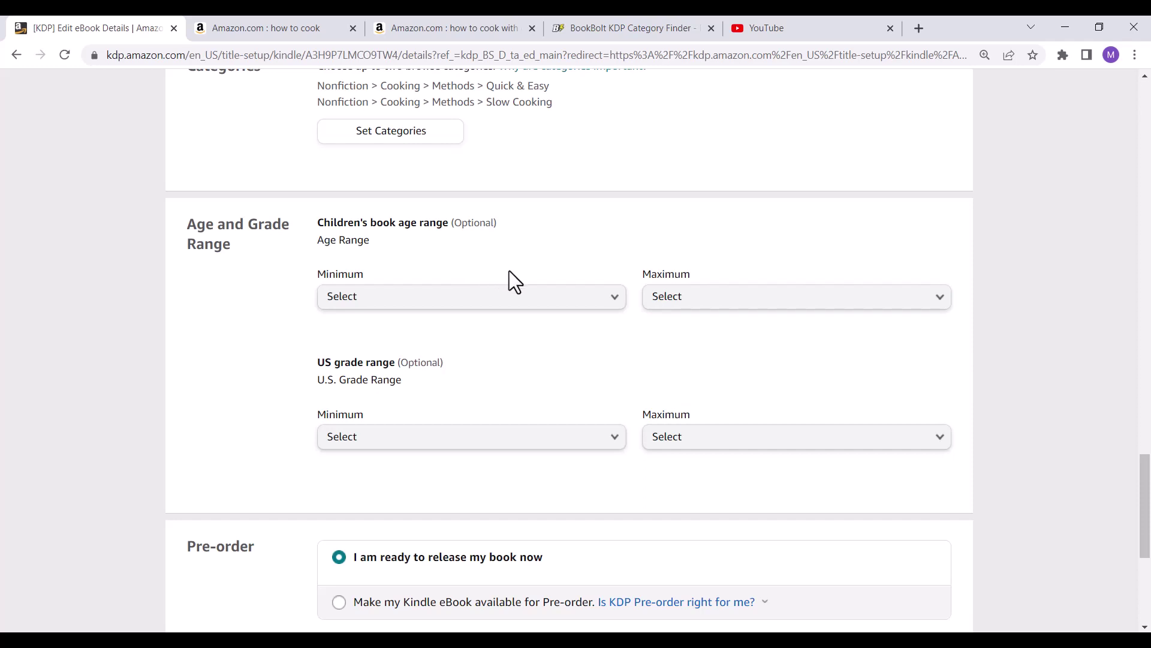
click(568, 307)
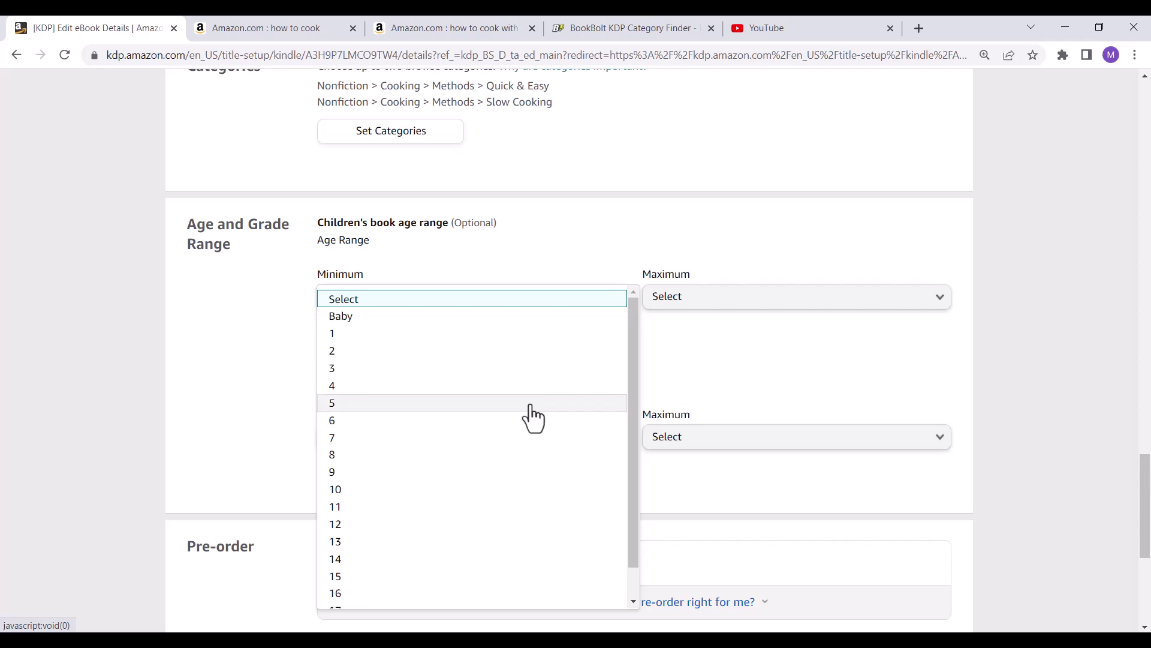
click(813, 305)
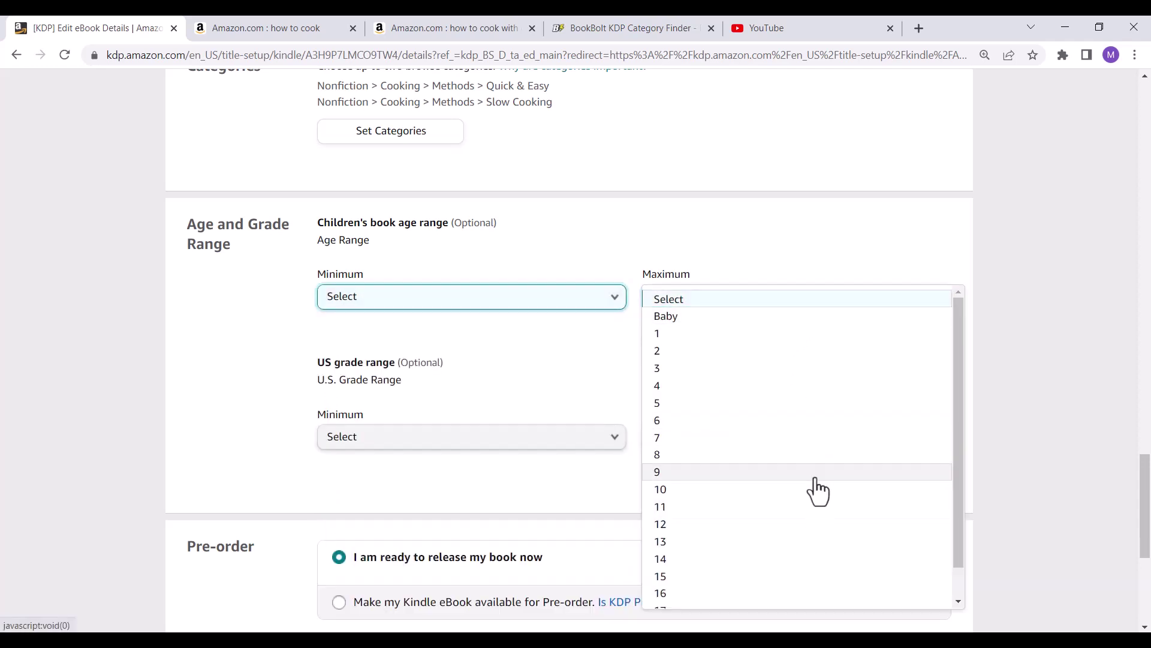
click(626, 232)
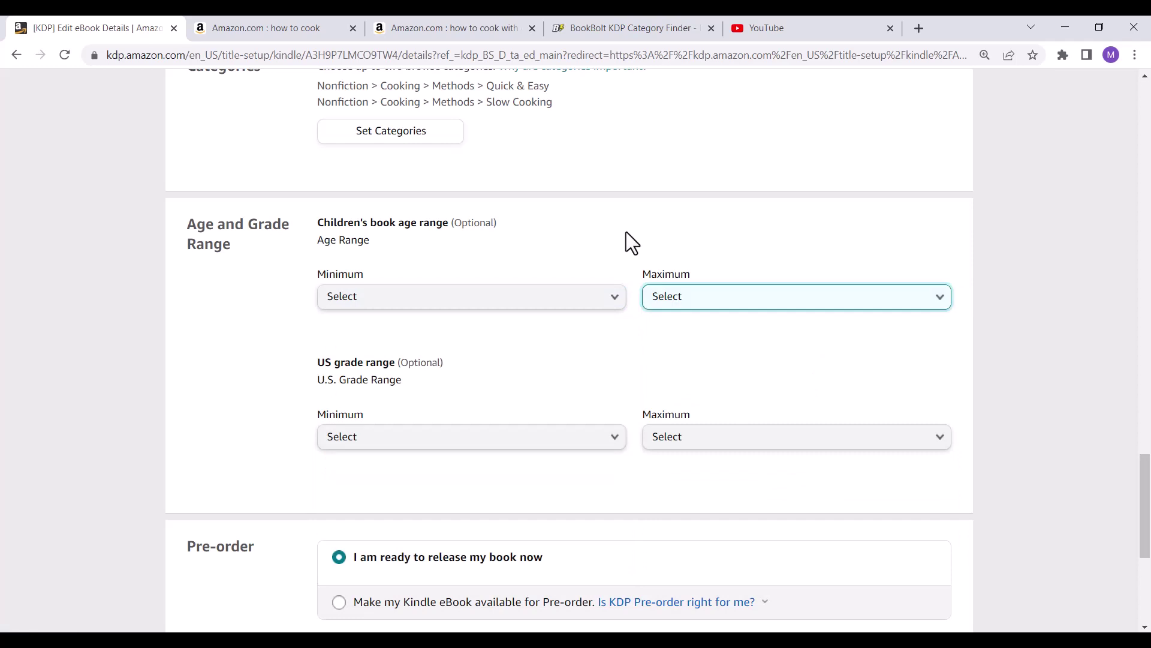
Step: Save the eBook details and continue to the Kindle eBook Content page
scroll(626, 231, down, 5)
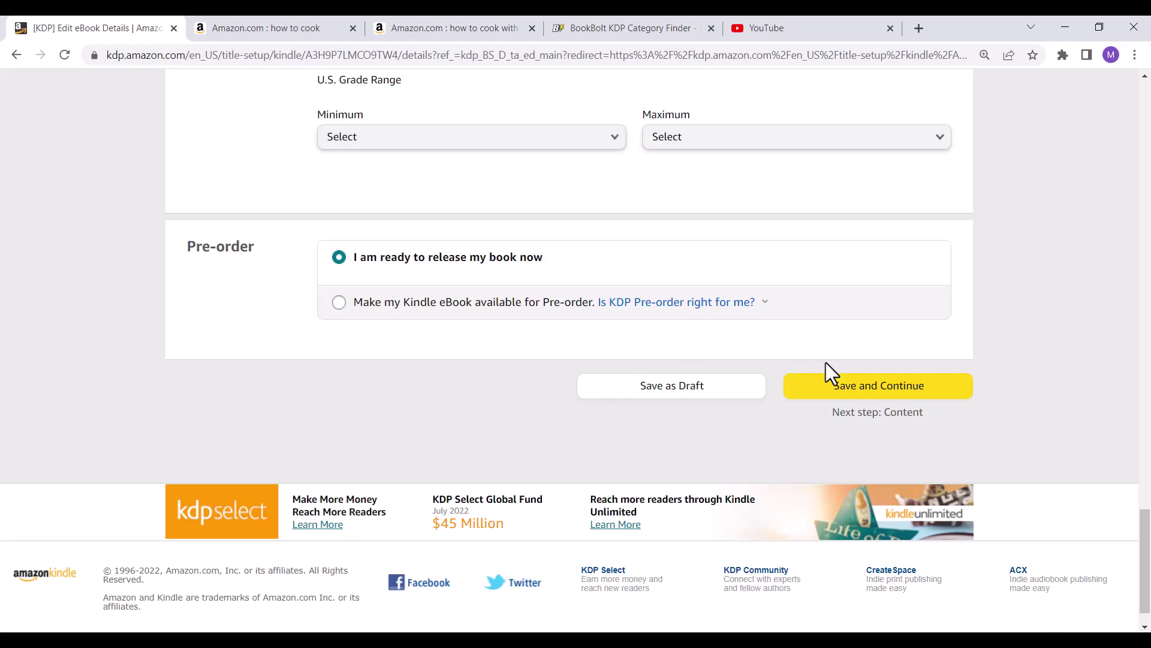
click(854, 393)
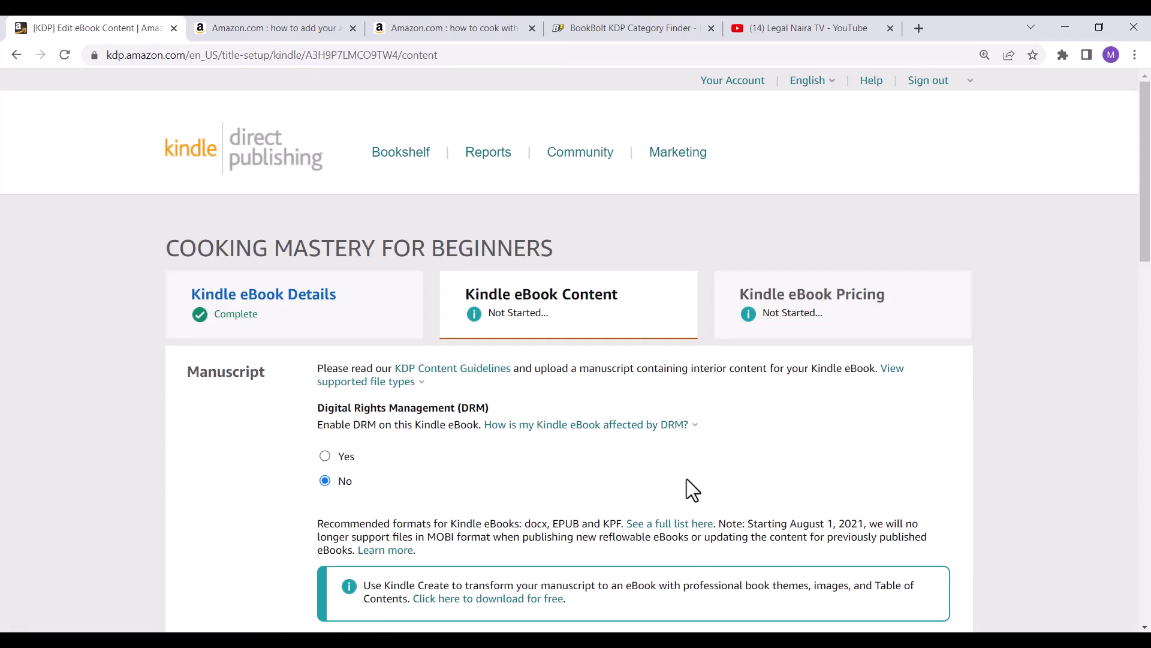
Step: Upload the Kindle Create file "Cooking Mastery for beginners" from its Desktop folder as the eBook manuscript
scroll(686, 480, down, 3)
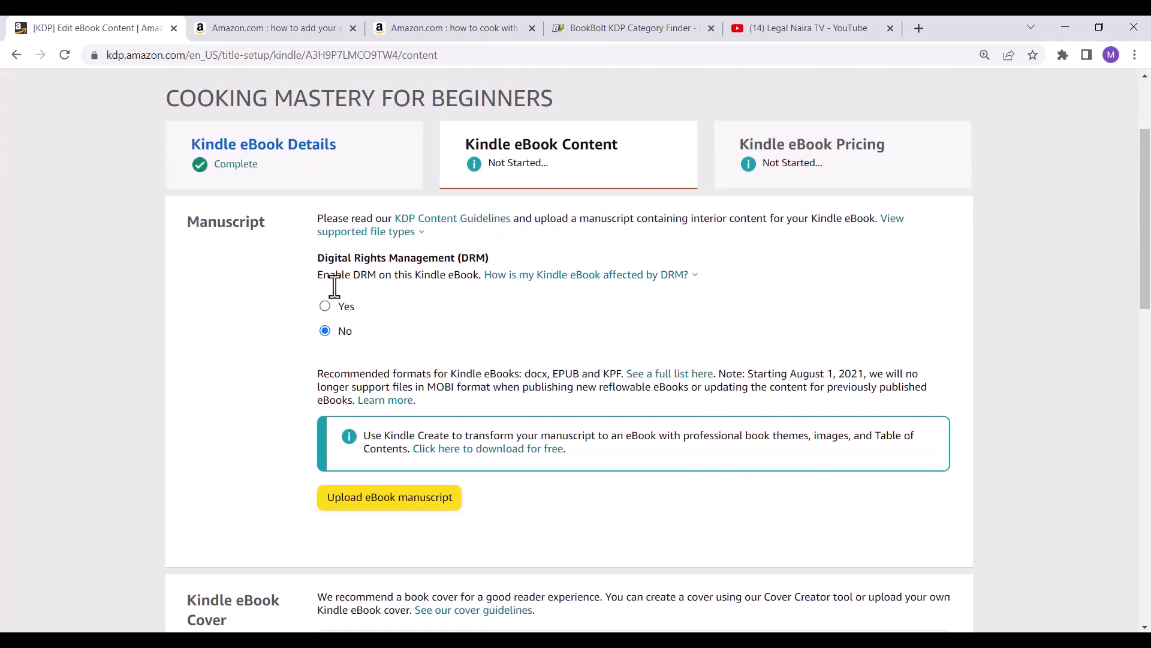
scroll(379, 325, down, 1)
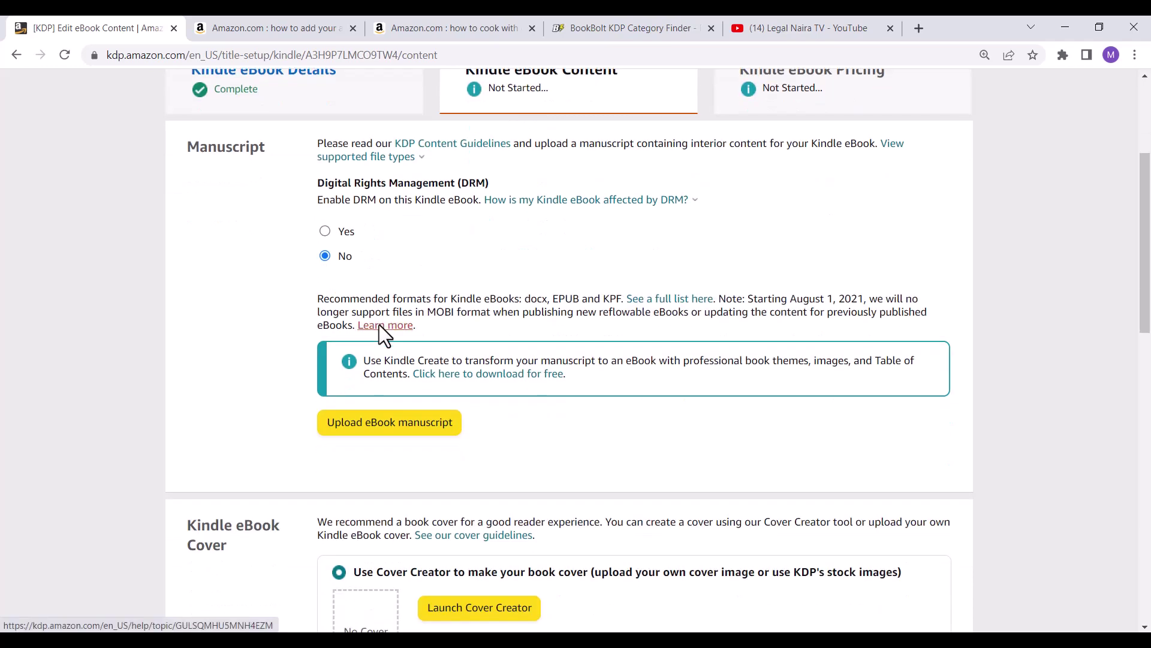
scroll(379, 324, down, 2)
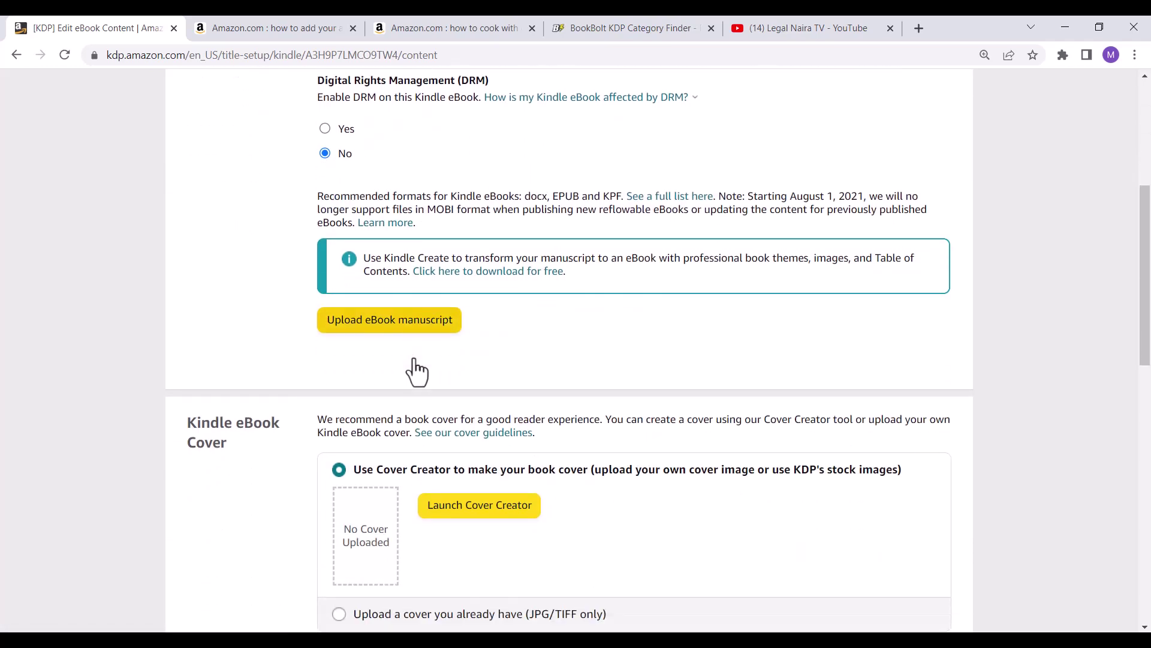
scroll(457, 355, up, 1)
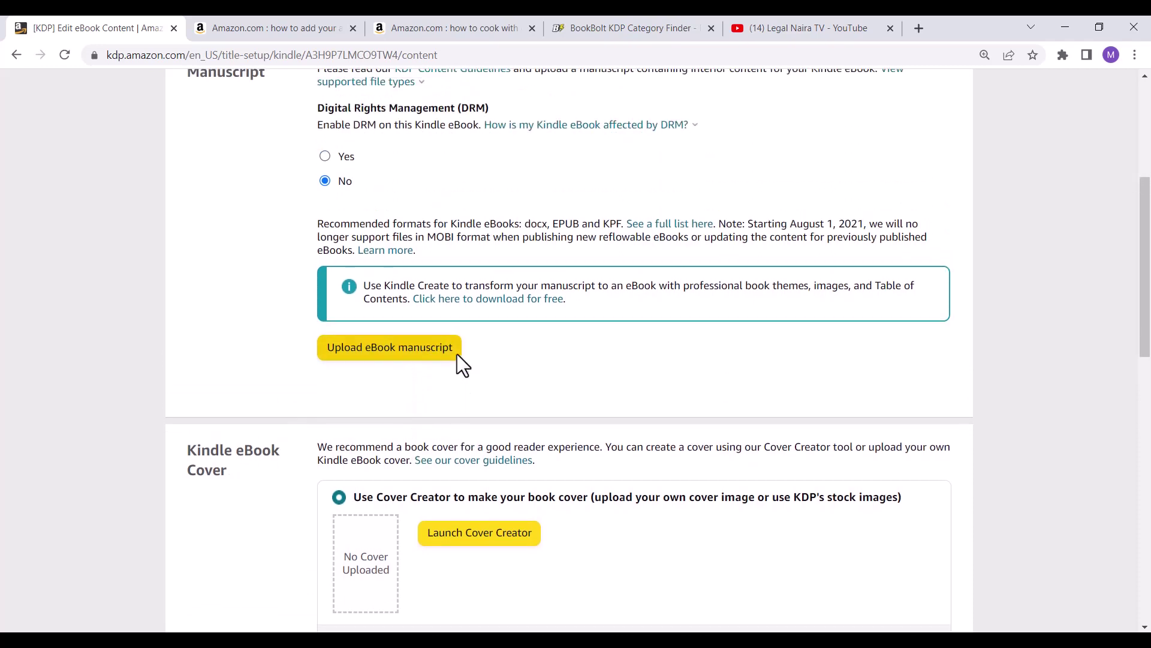
click(412, 355)
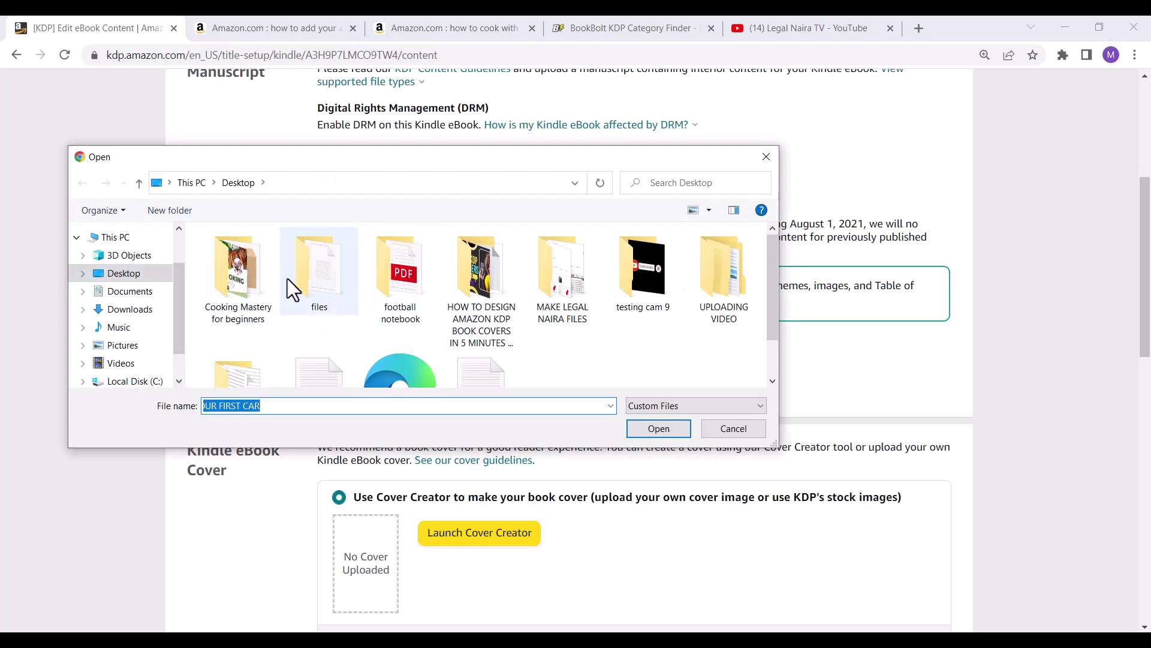
double_click(245, 275)
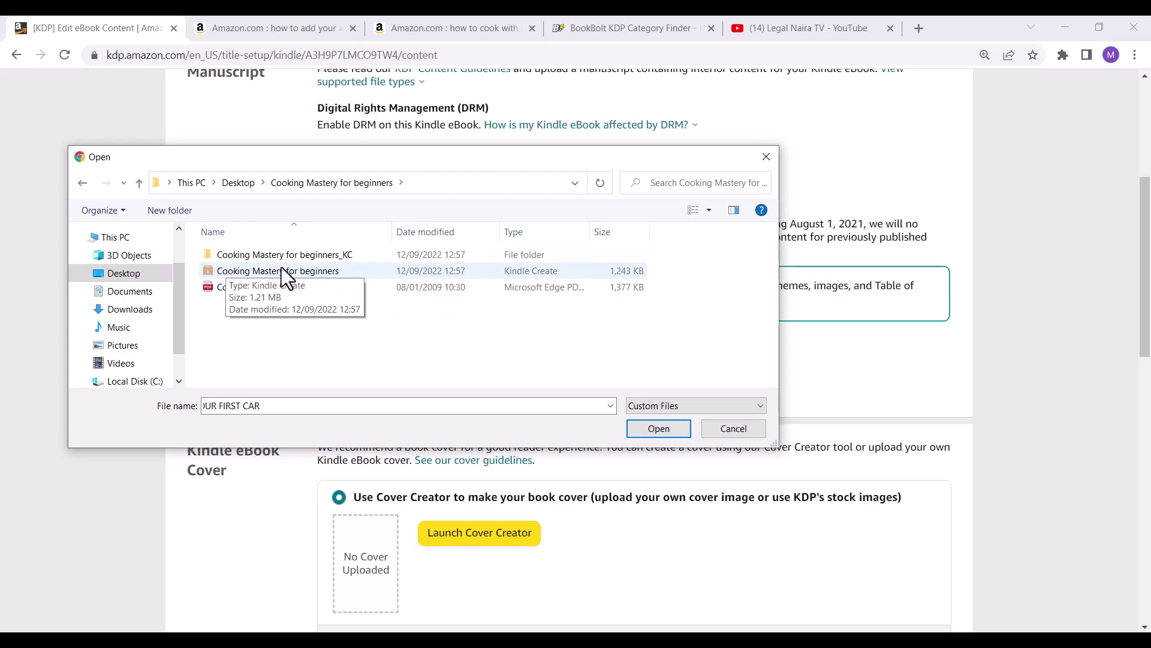
double_click(318, 268)
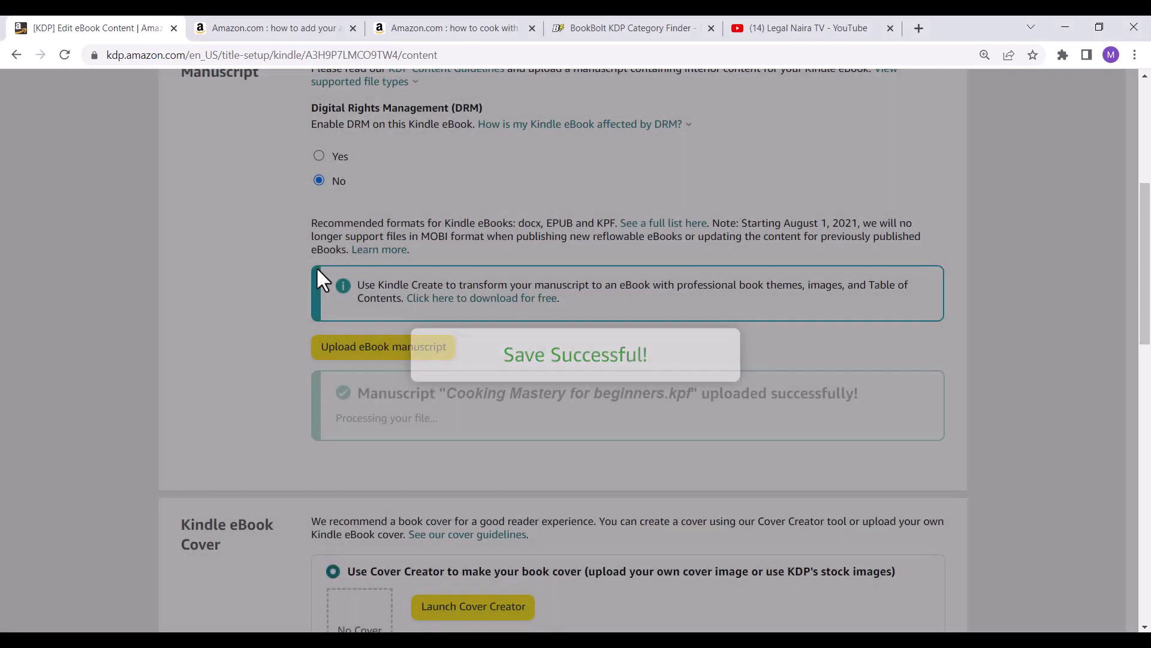
Step: Choose to upload an existing cover and upload the "Cooking Mastery for beginners" JPG from its Desktop folder as the eBook cover
scroll(544, 440, down, 1)
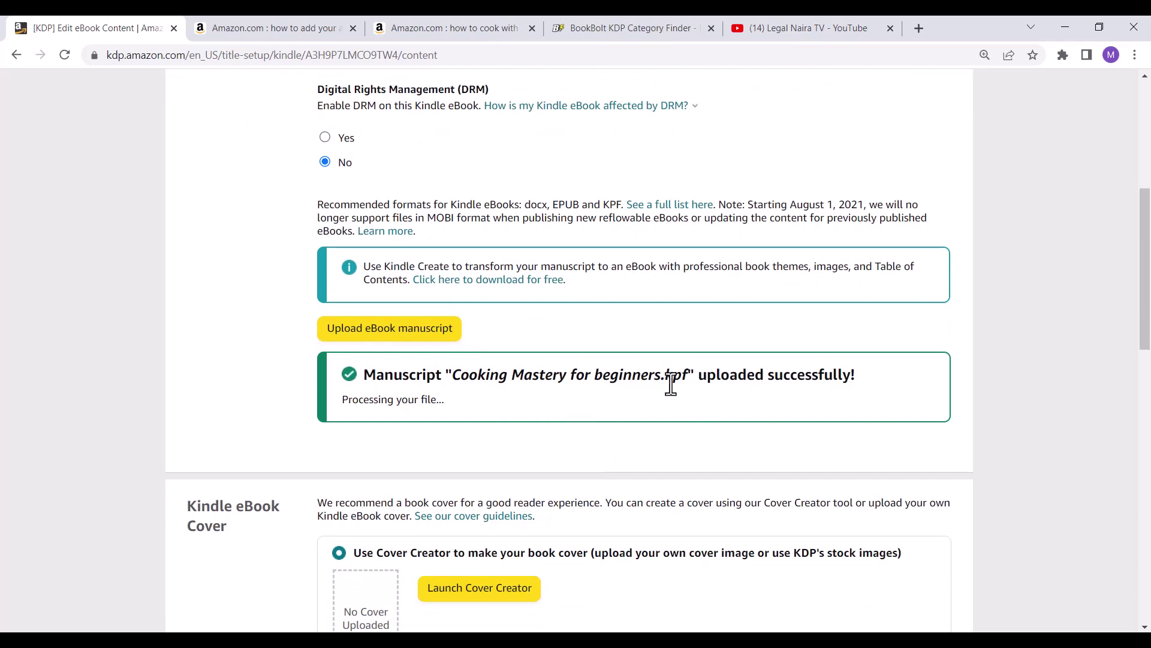
scroll(670, 383, down, 3)
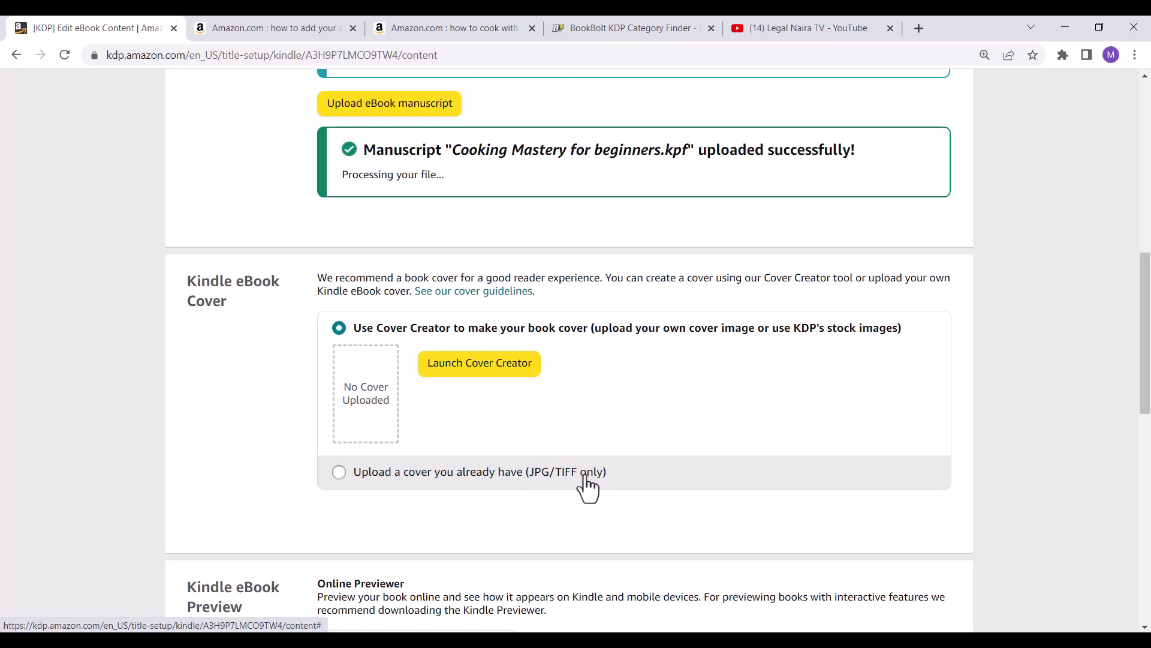
click(411, 483)
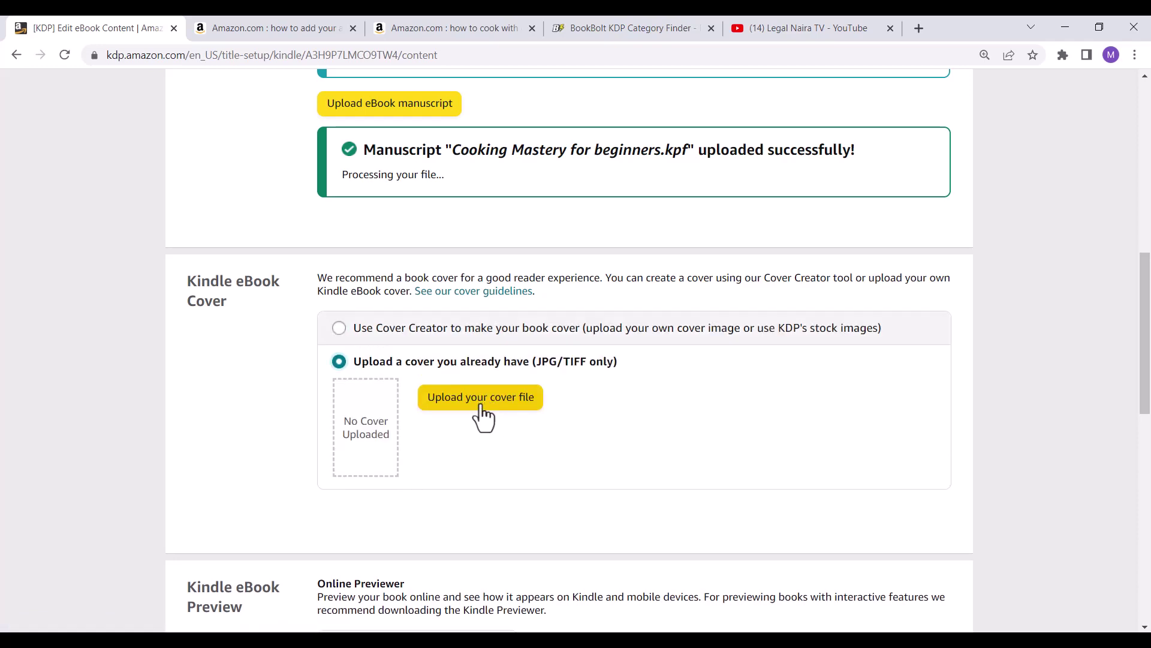
click(483, 413)
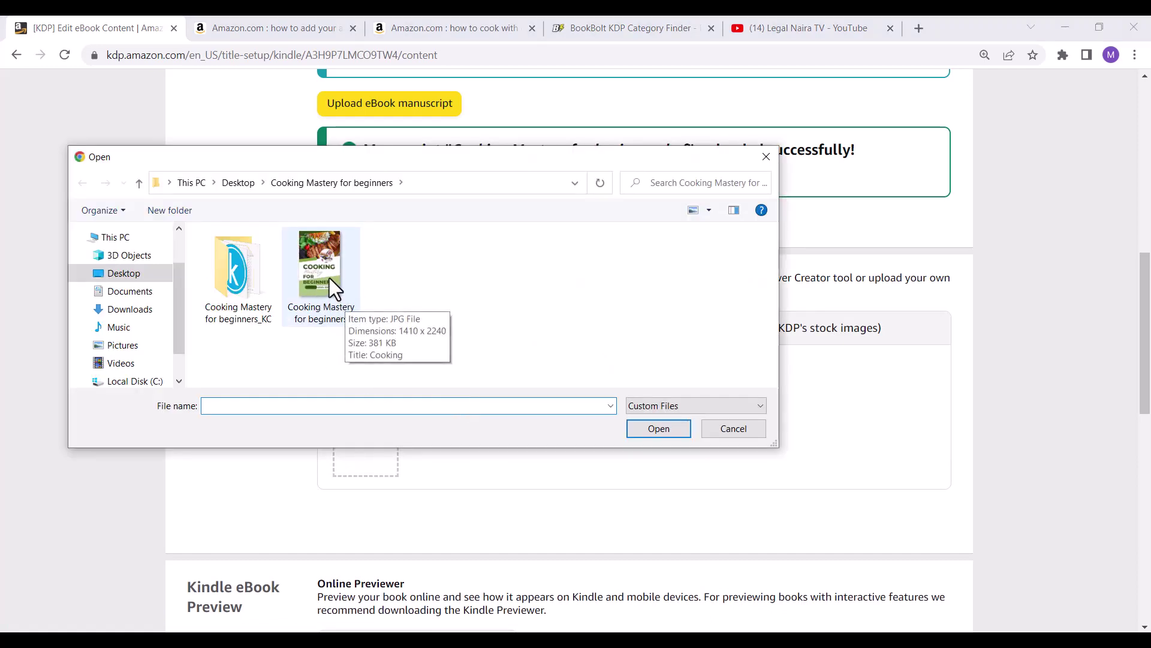
click(329, 278)
click(657, 428)
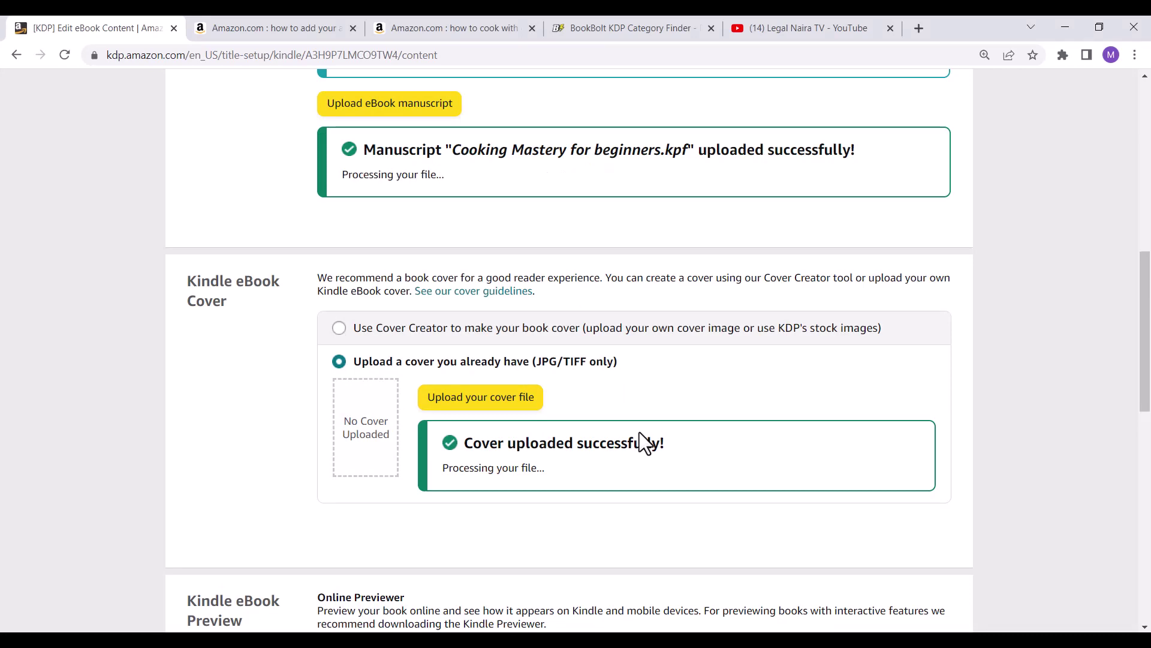
Step: Leave the optional ISBN and publisher blank, save the eBook content and continue to the Kindle eBook Pricing page
scroll(644, 433, down, 7)
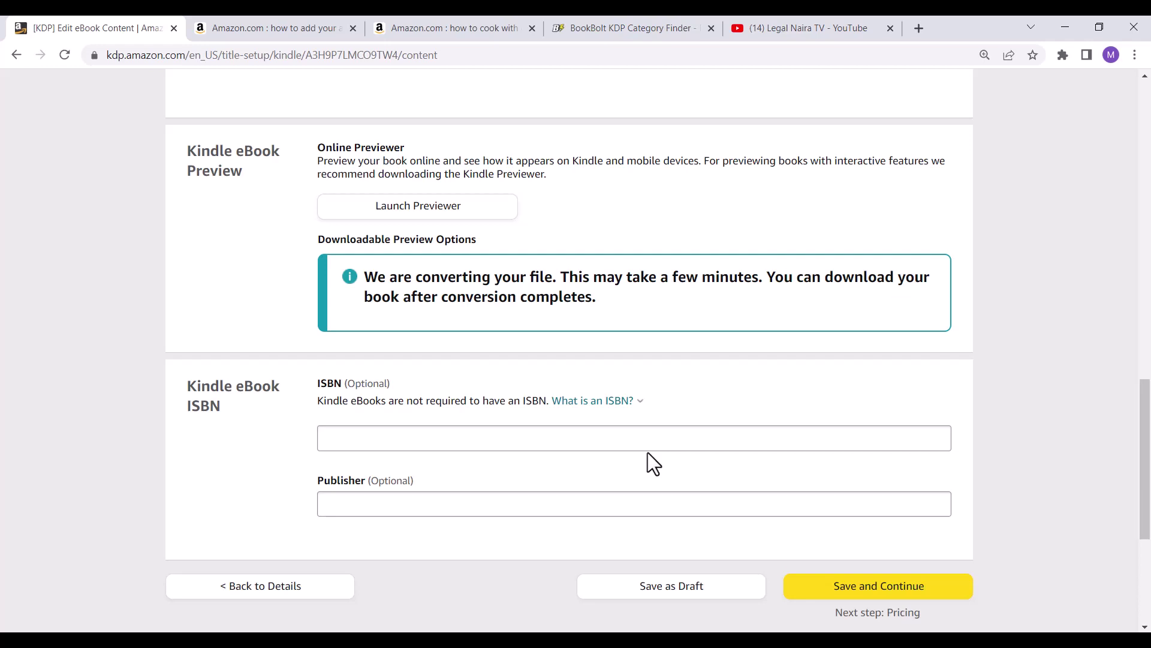
click(463, 439)
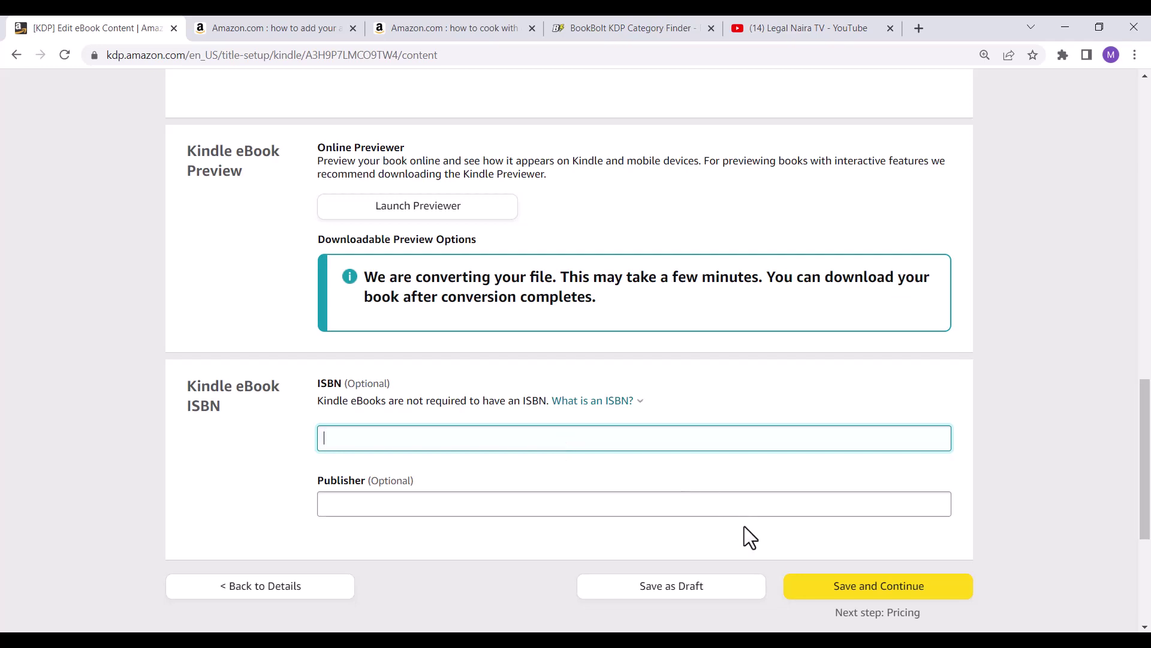
key(Return)
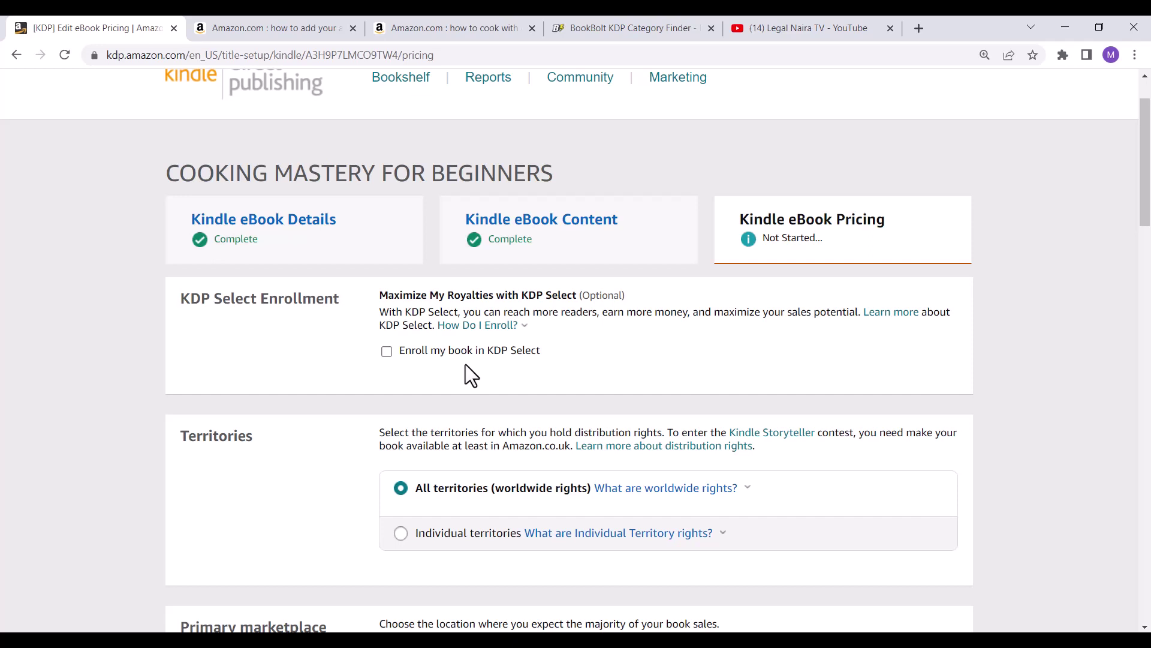
Step: Enroll the book in KDP Select, keeping all territories (worldwide rights) and Amazon.com as the primary marketplace
click(387, 351)
scroll(516, 361, down, 3)
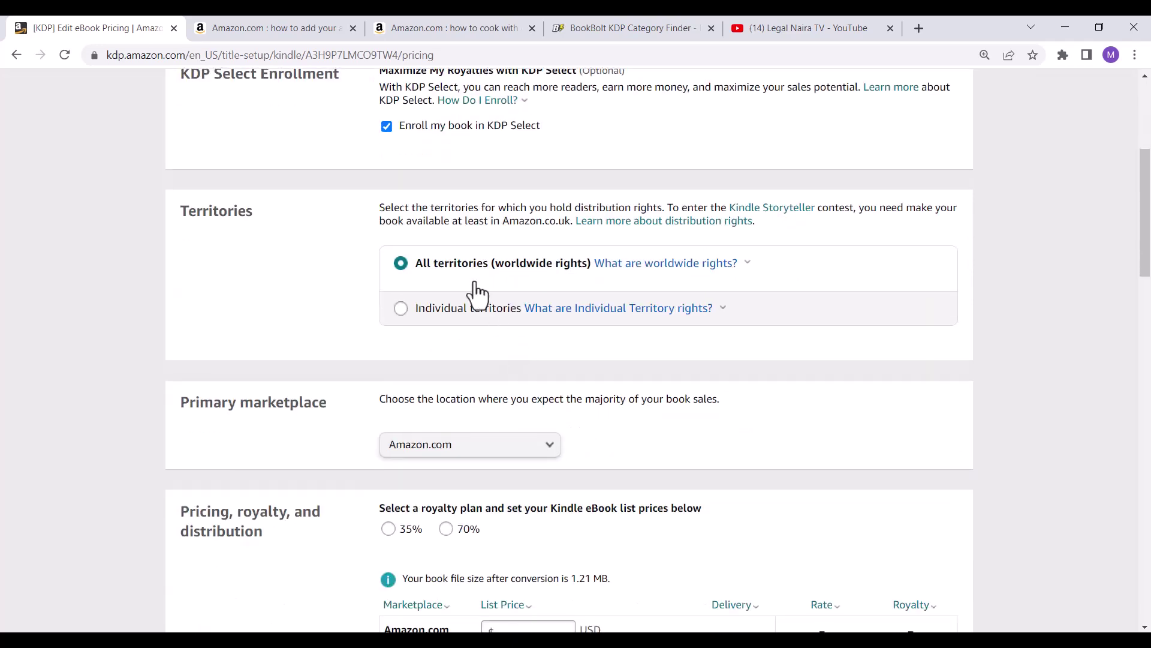
scroll(452, 296, up, 1)
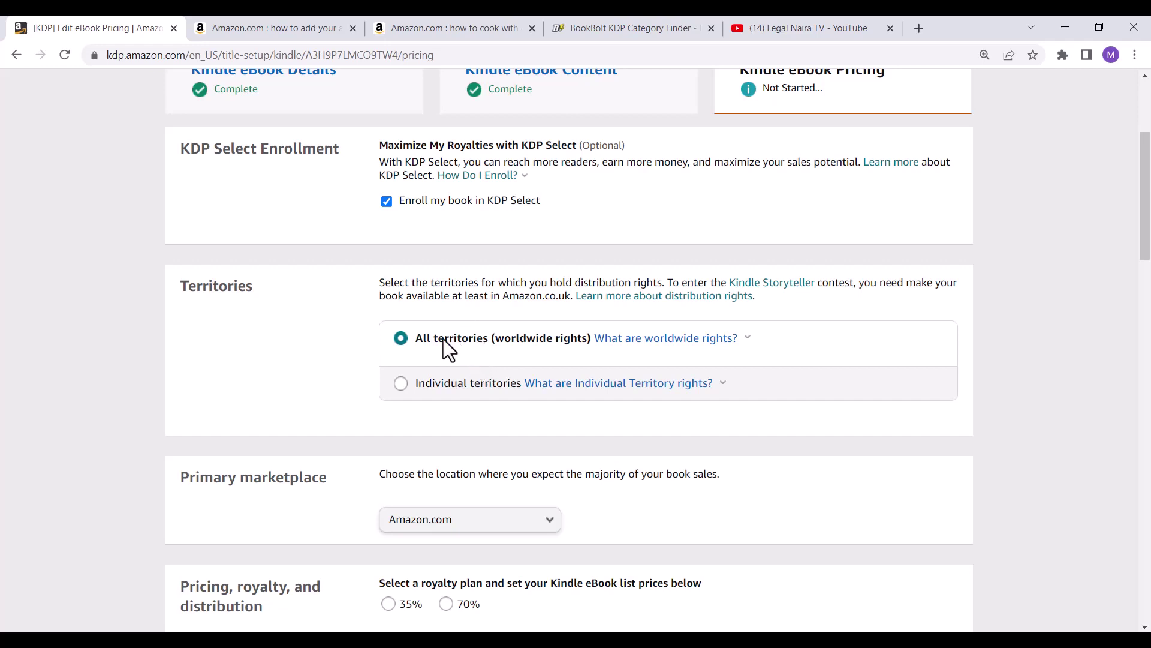
scroll(461, 343, down, 3)
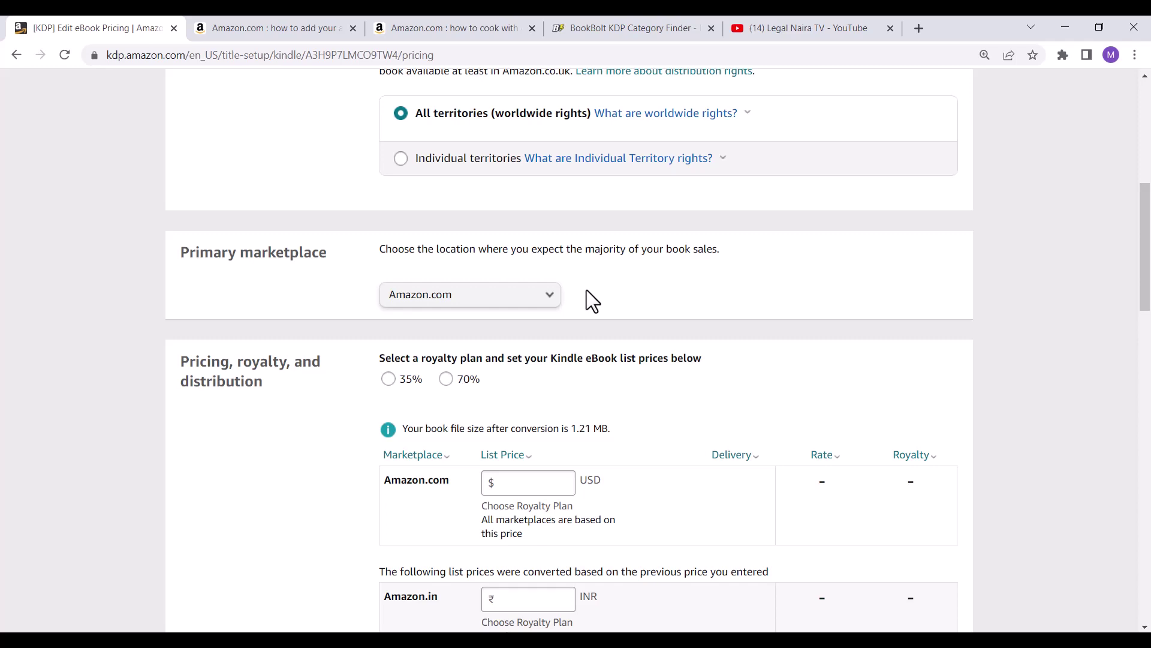
click(510, 305)
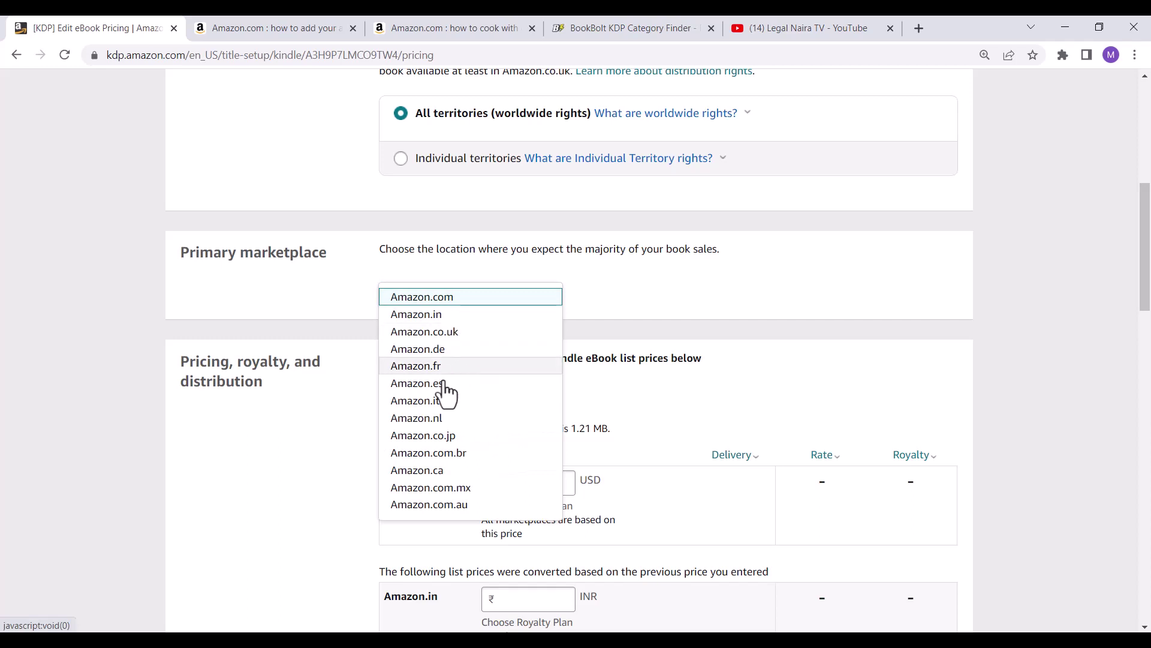
click(599, 300)
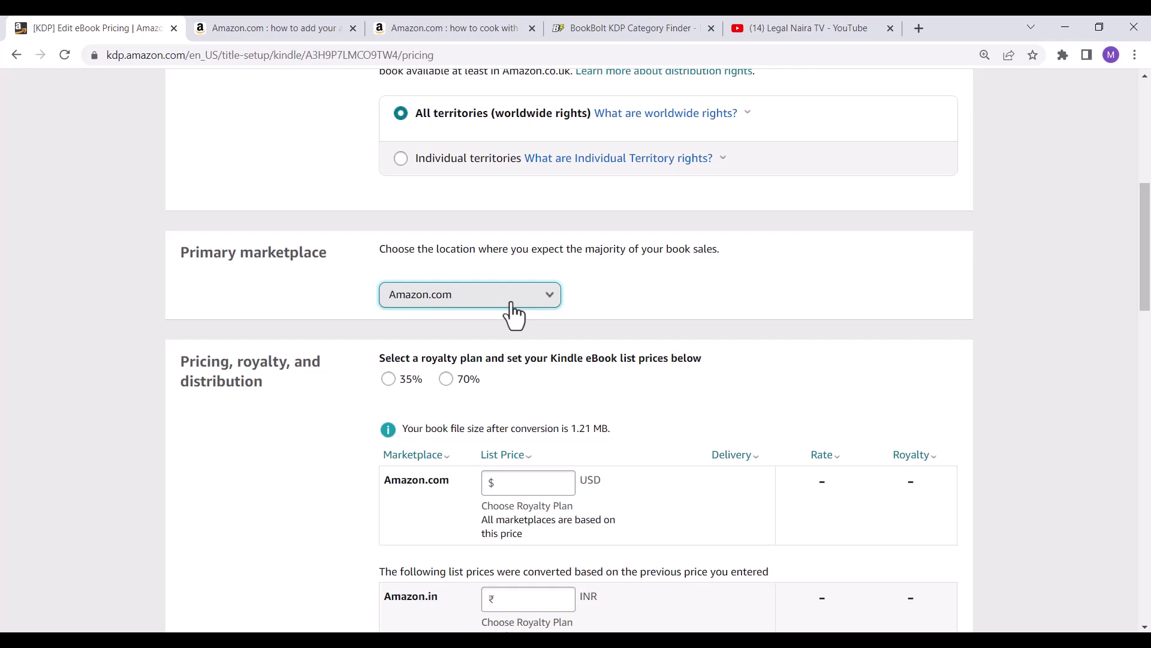
Step: Choose the 70% royalty plan and set the Amazon.com list price to 2.99 USD
scroll(513, 315, down, 1)
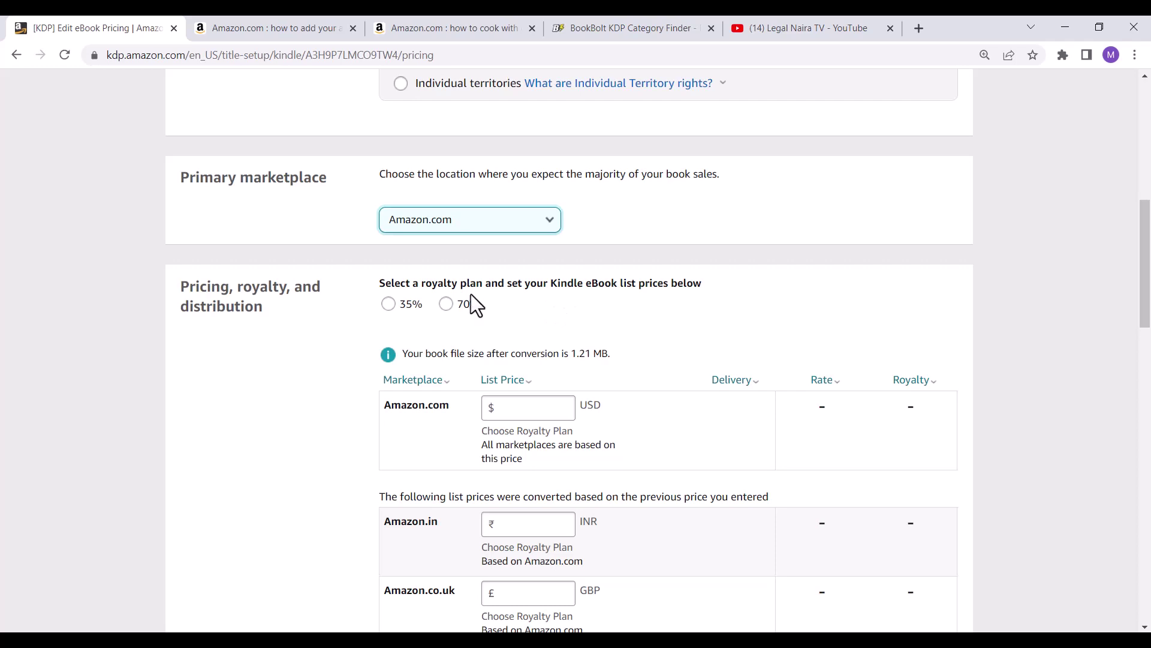
click(447, 306)
click(447, 306)
scroll(451, 324, down, 1)
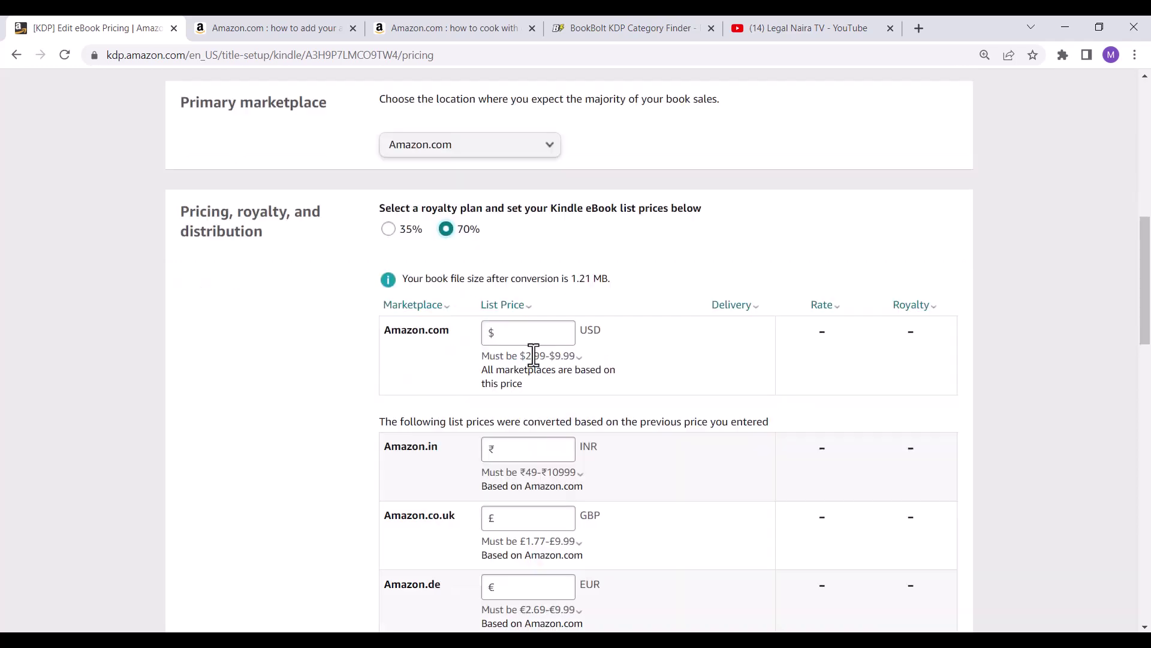
click(569, 357)
click(537, 338)
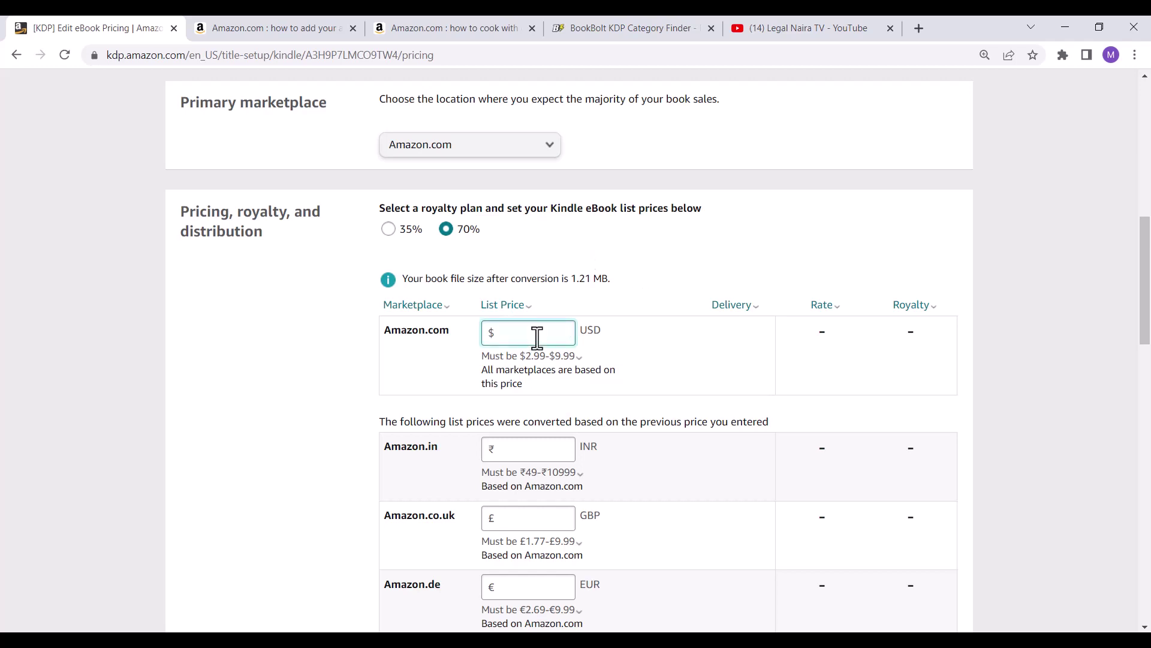
text(2)
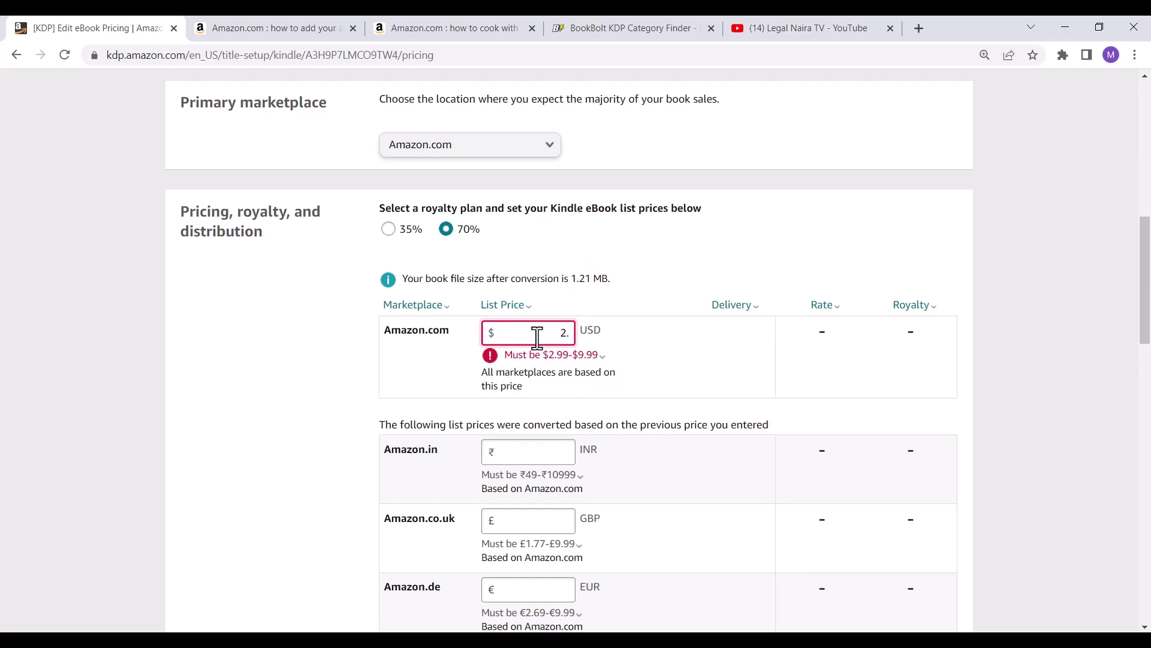
text(.99)
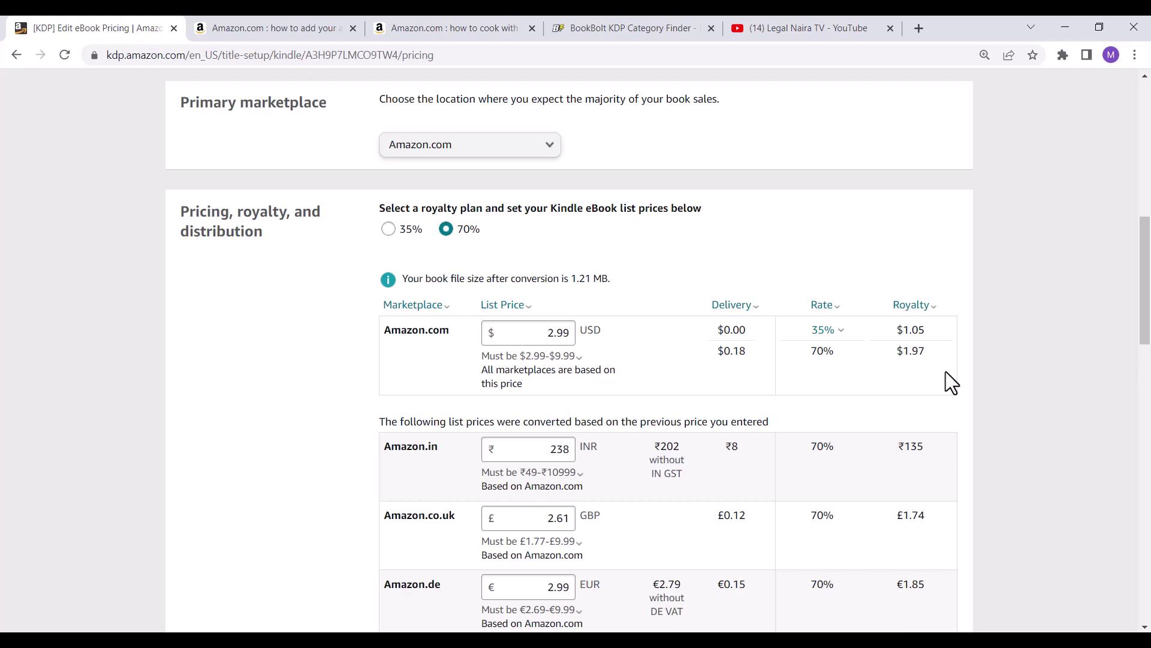
Step: Review the list prices and royalties for every marketplace, along with the book lending and terms sections
scroll(890, 373, down, 5)
scroll(891, 374, down, 12)
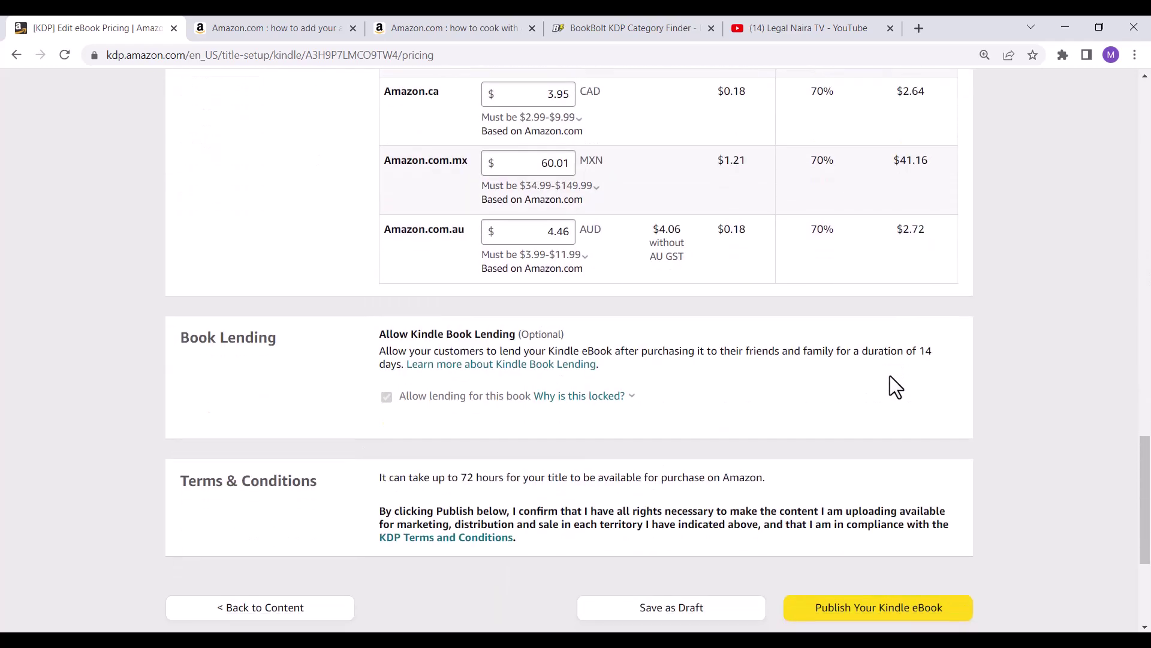
scroll(890, 376, up, 9)
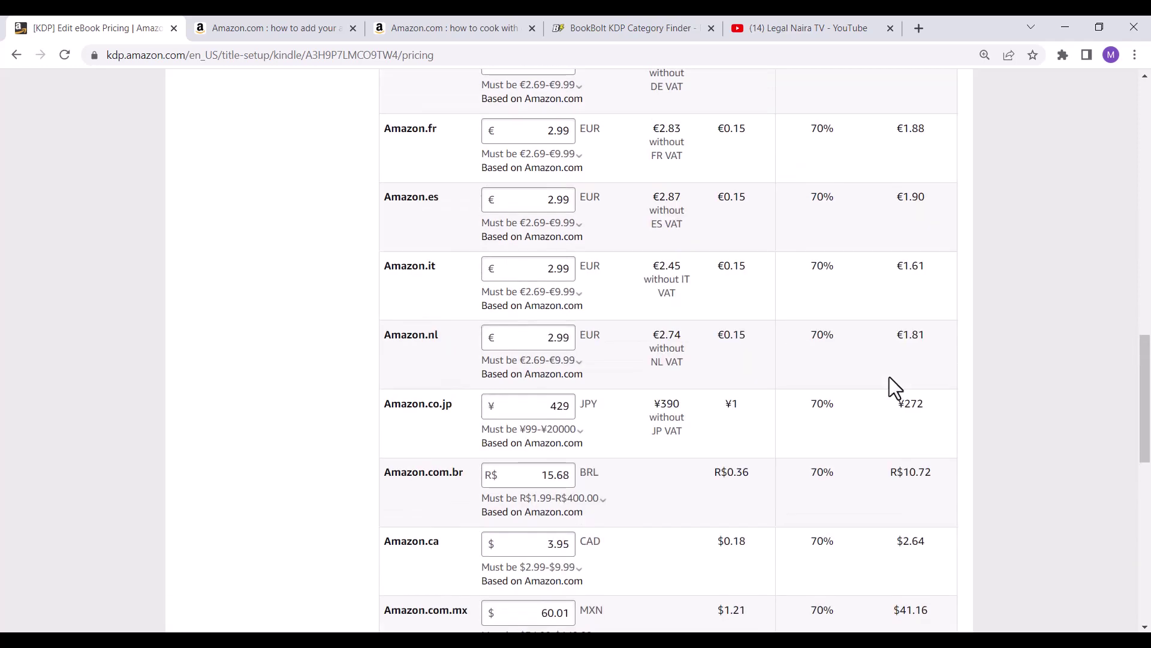
scroll(890, 388, up, 1)
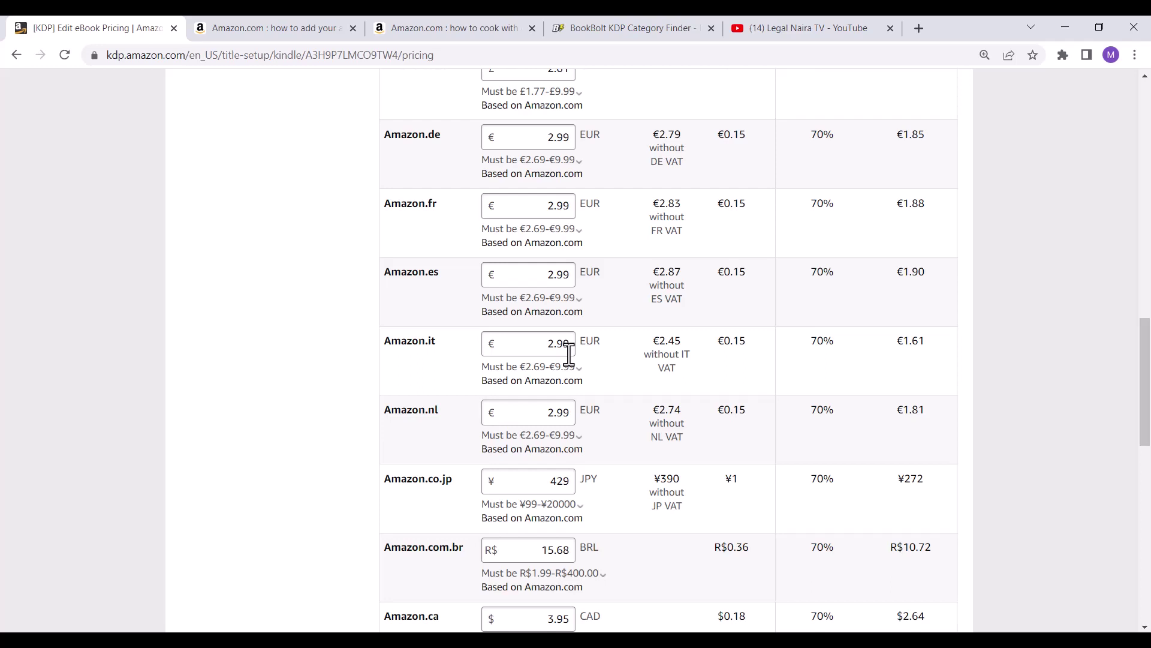
scroll(475, 383, down, 5)
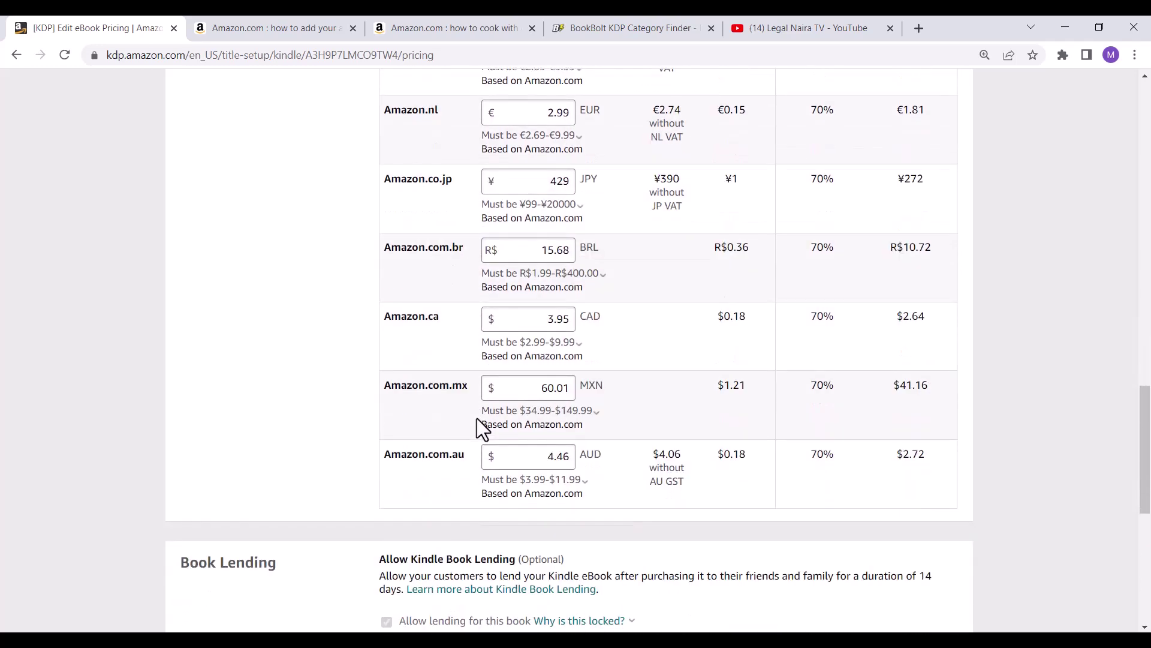
scroll(483, 429, up, 9)
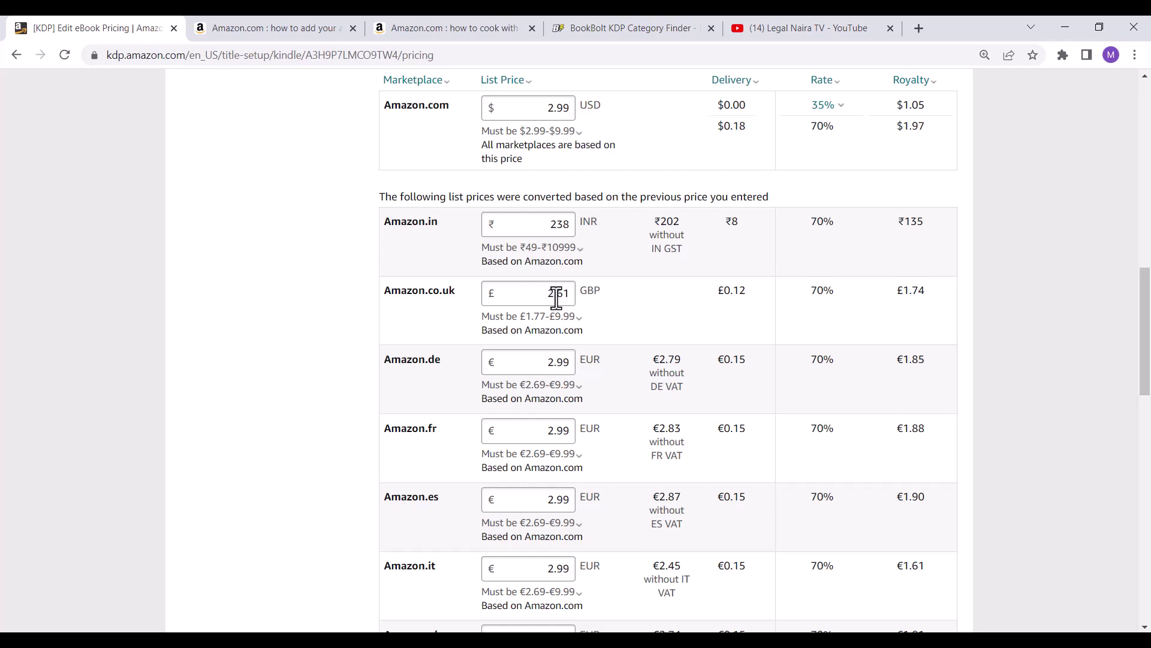
scroll(656, 396, up, 4)
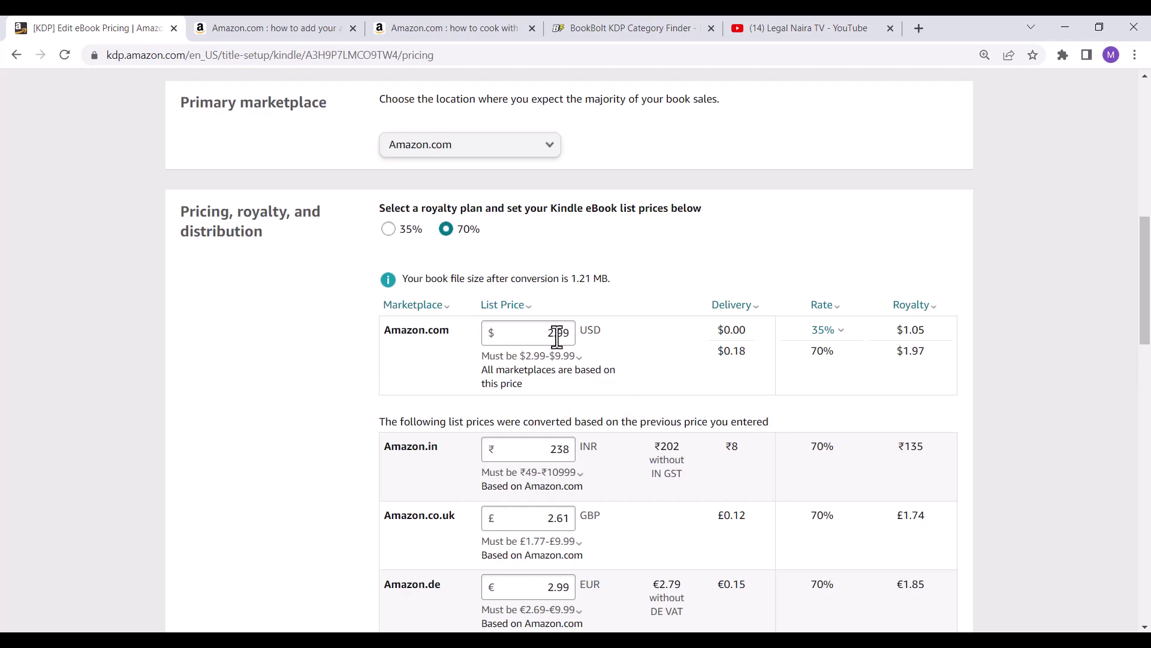
scroll(557, 339, down, 5)
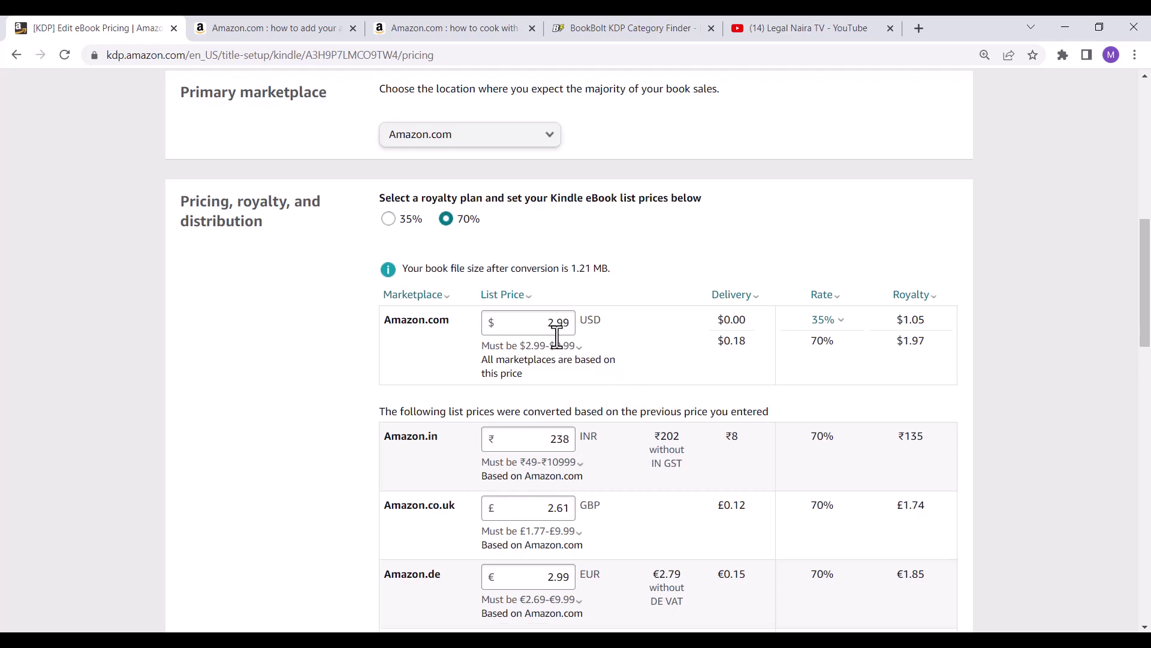
scroll(555, 343, down, 5)
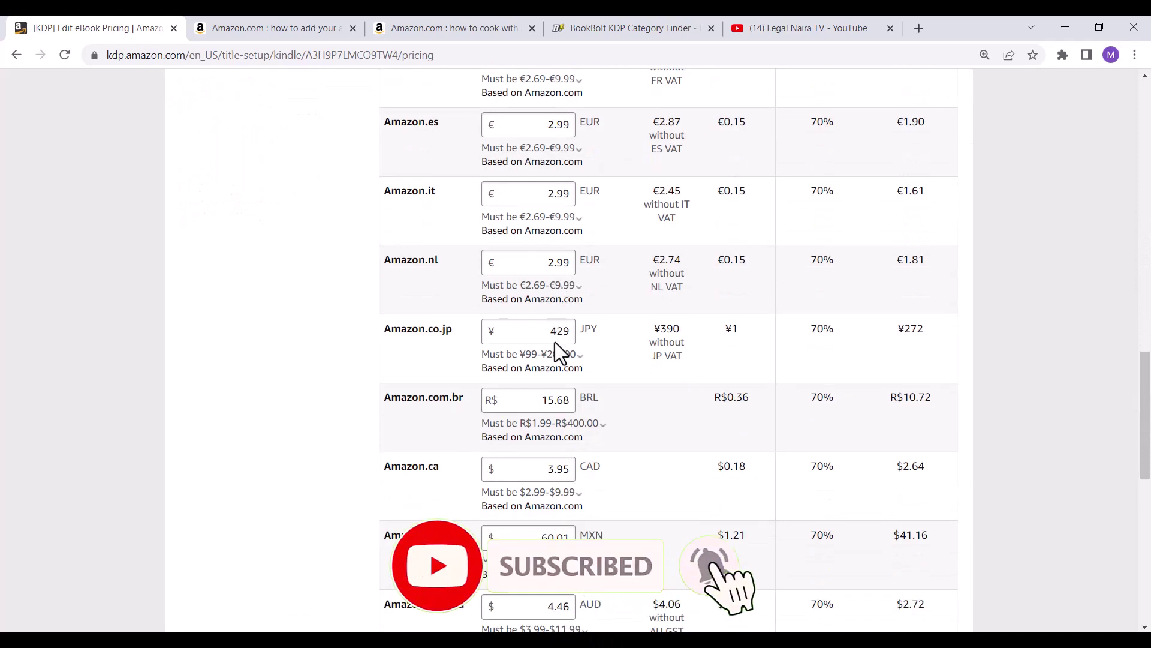
scroll(555, 342, down, 7)
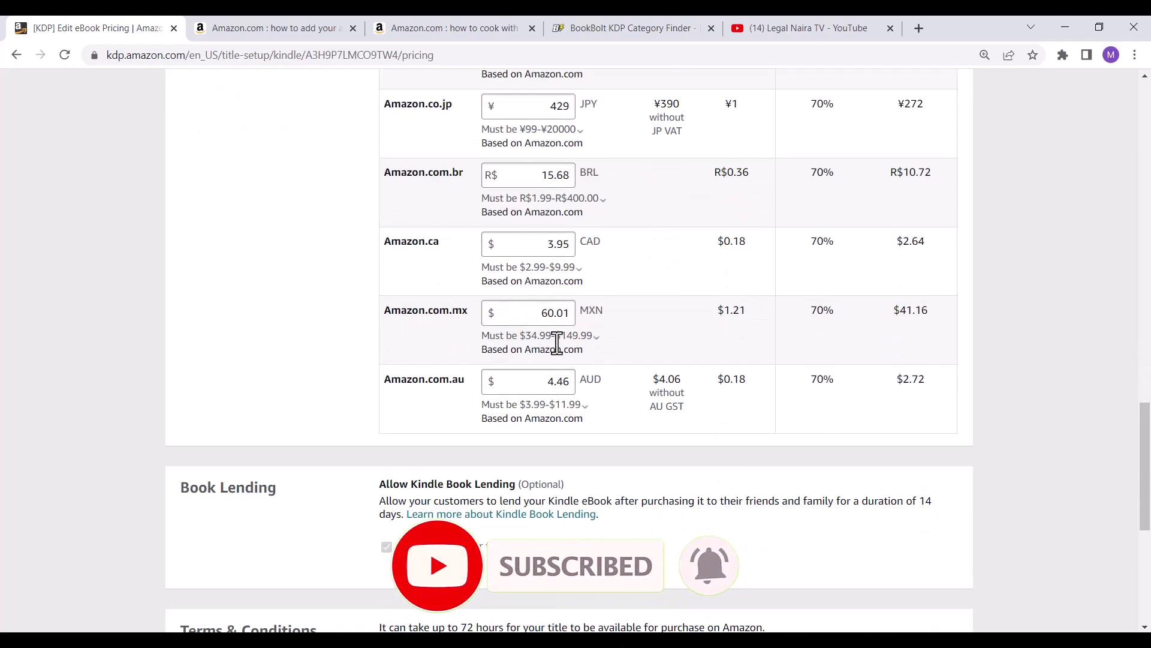
scroll(555, 342, down, 1)
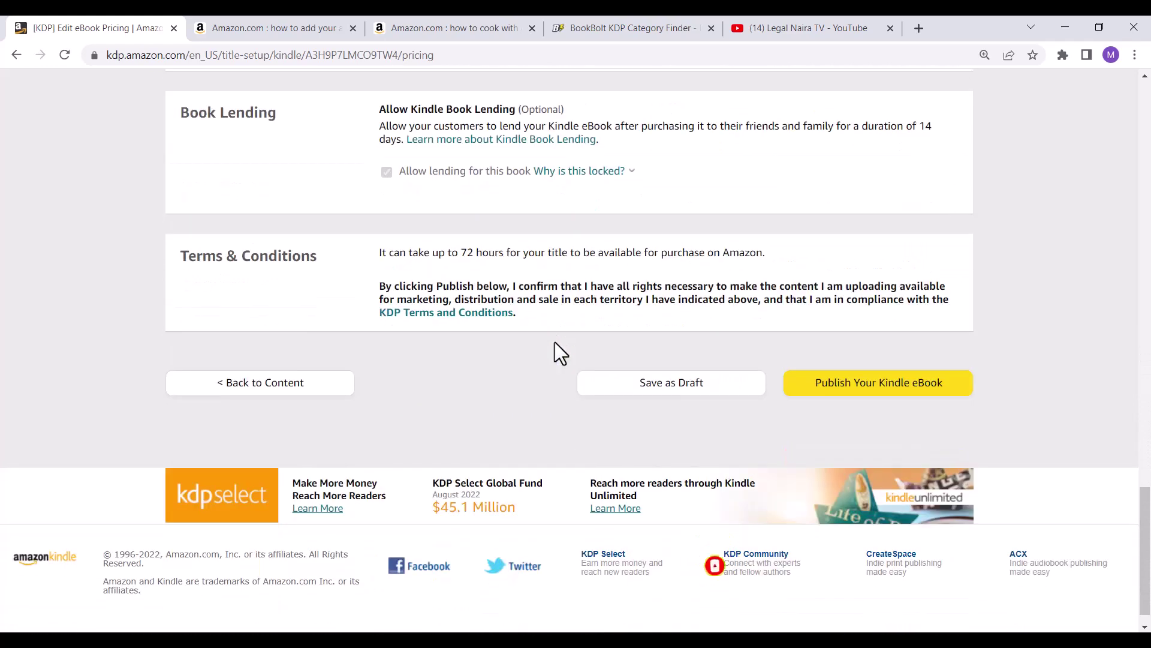